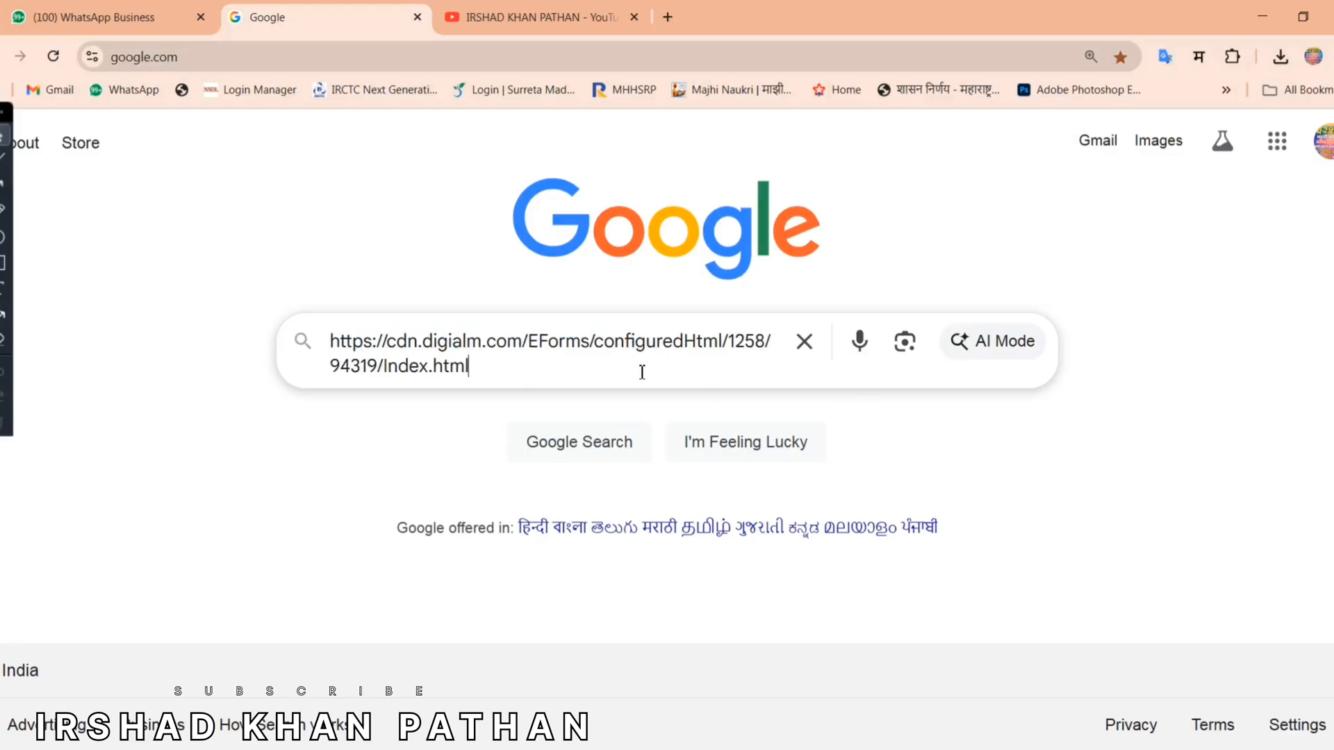
Step: Search Google for the form and open the 'IB ACIO Executive 2025 Application Form' result
key("Return")
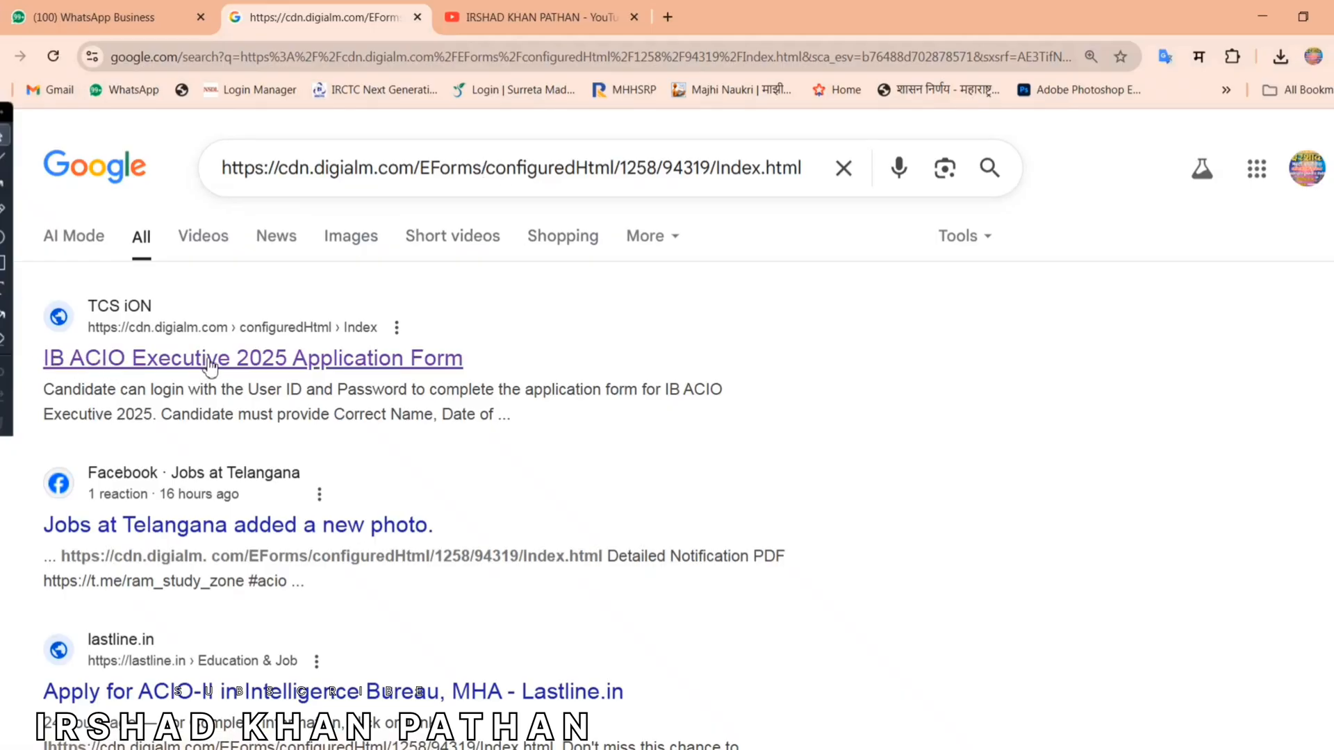
left_click(343, 362)
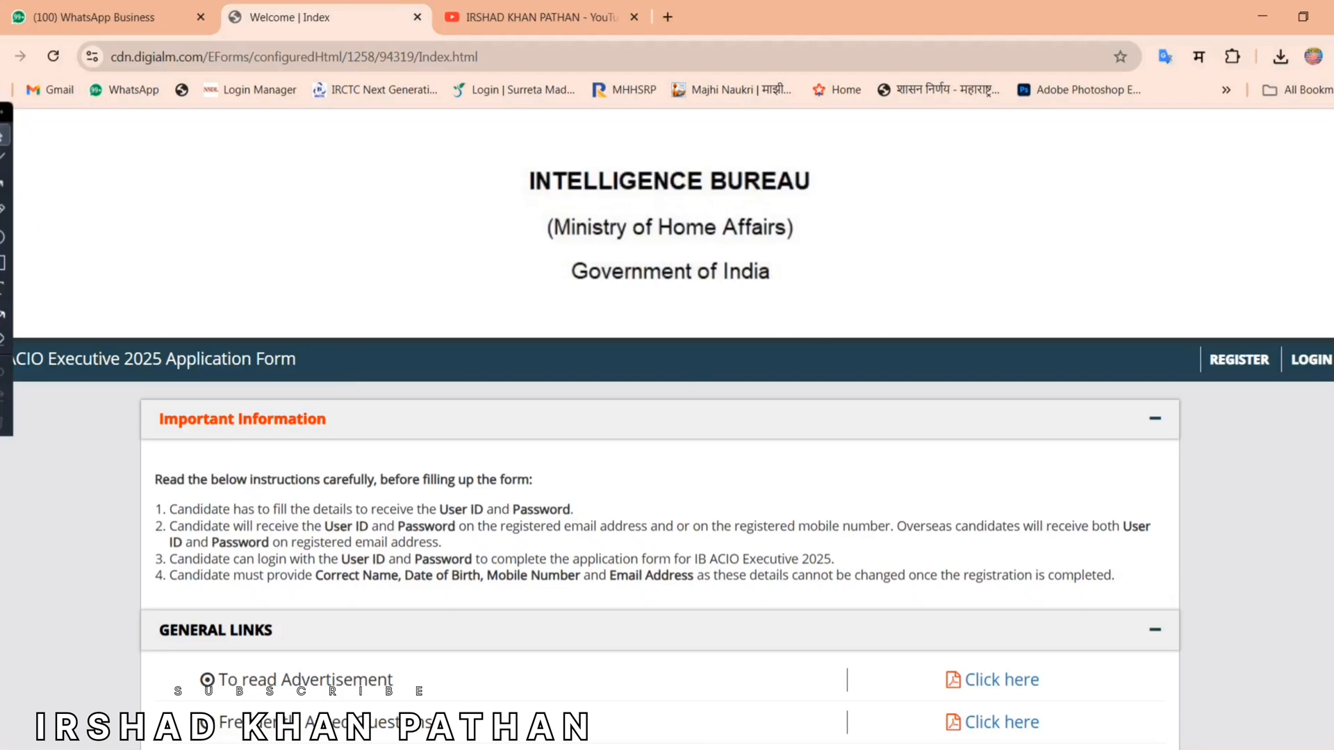
Step: Open the recruitment advertisement PDF from General Links and scroll through it
scroll(242, 384, "down", 4)
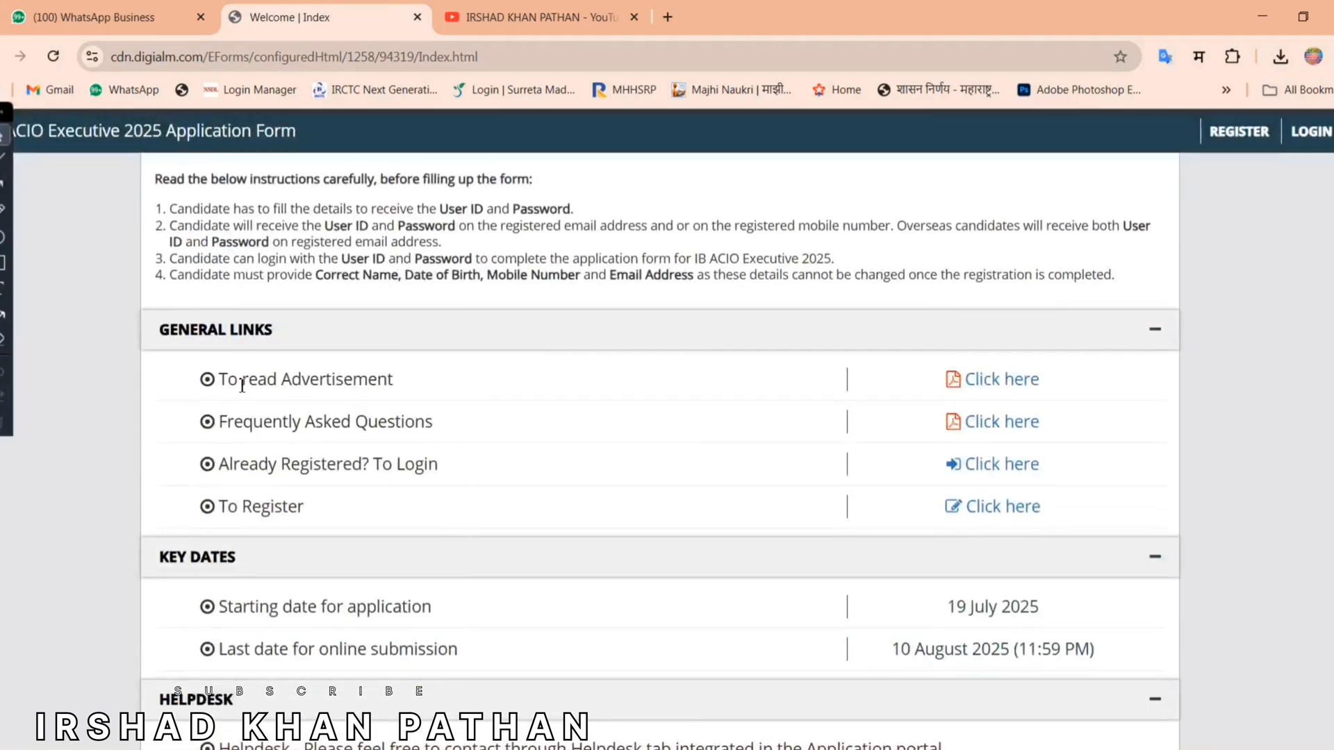
triple_click(242, 385)
left_click(699, 384)
left_click(1000, 382)
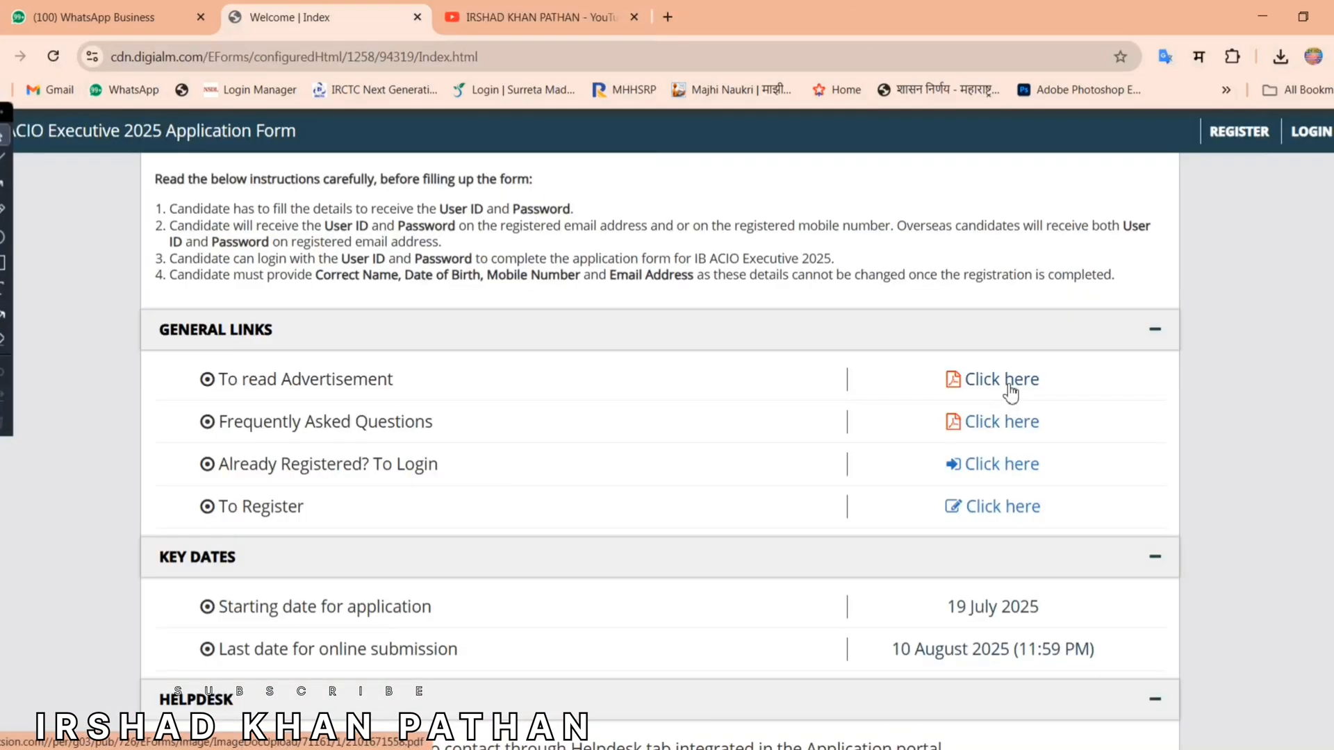
left_click(1004, 382)
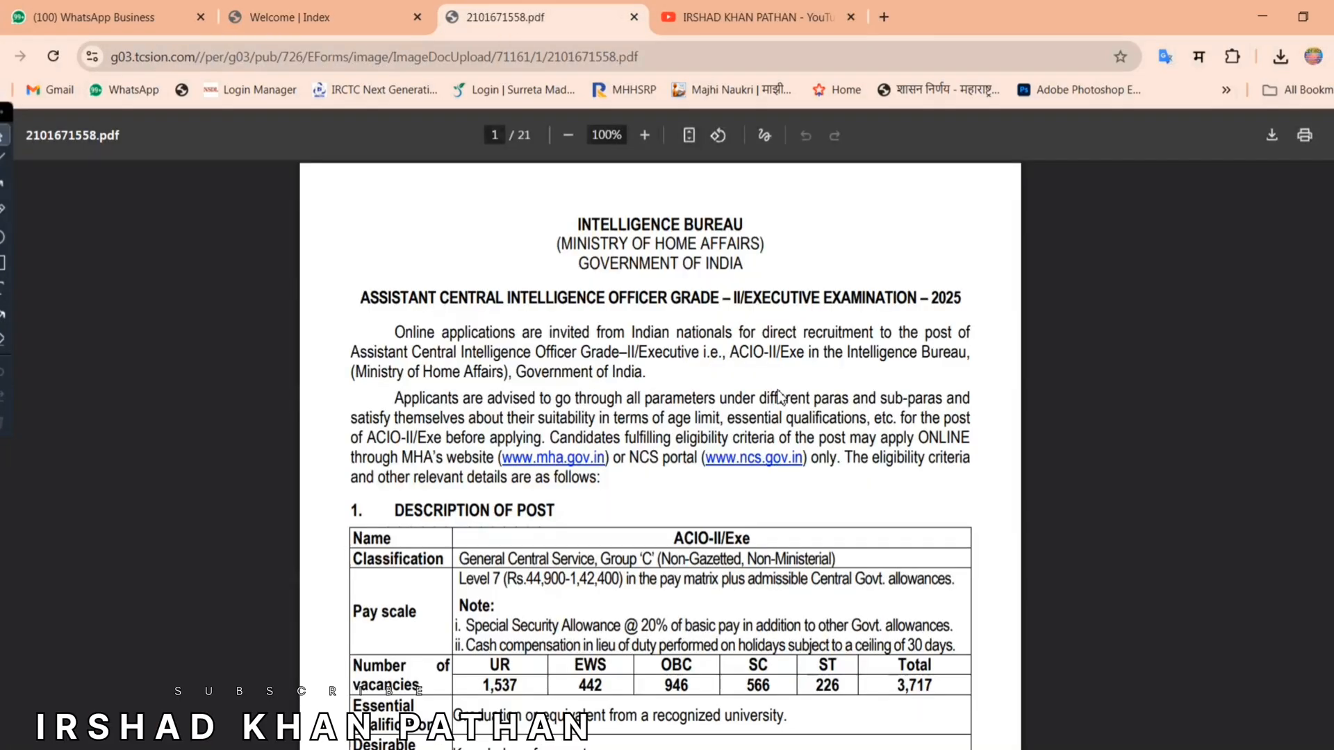
scroll(780, 398, "down", 8)
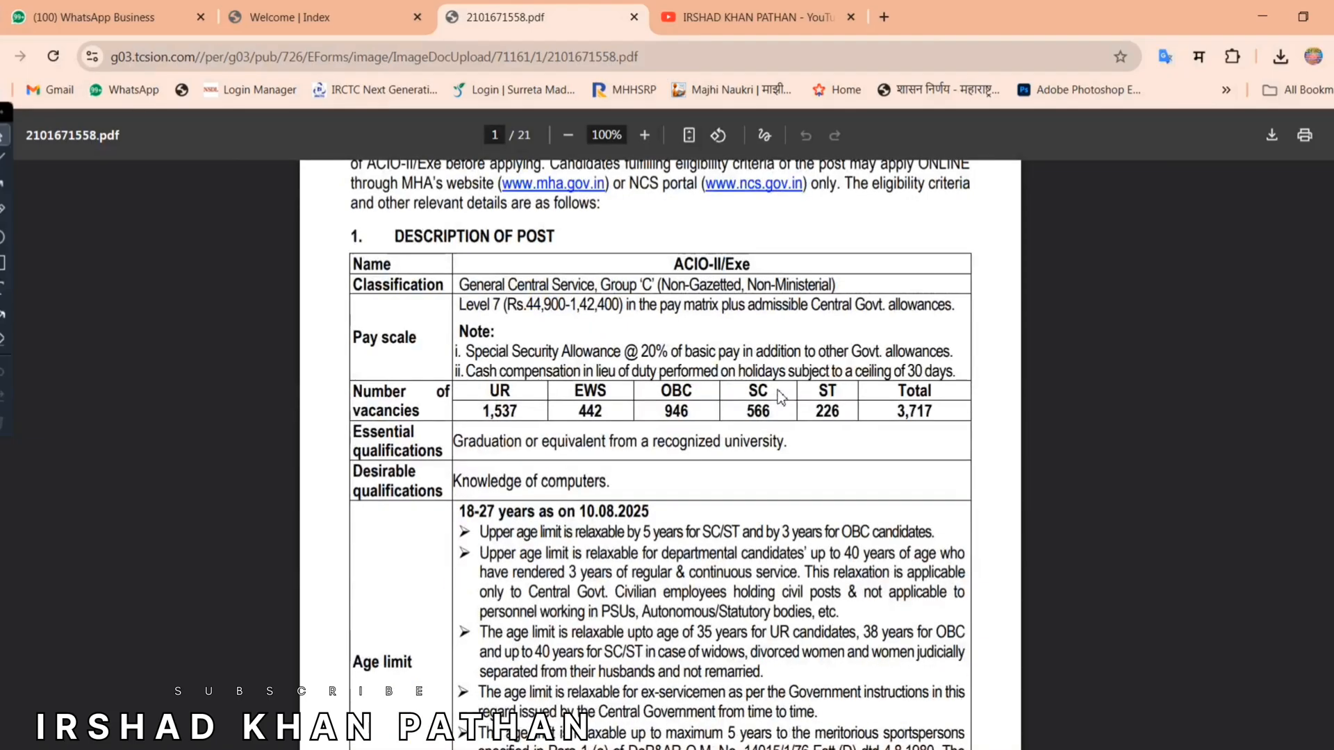
scroll(779, 397, "down", 20)
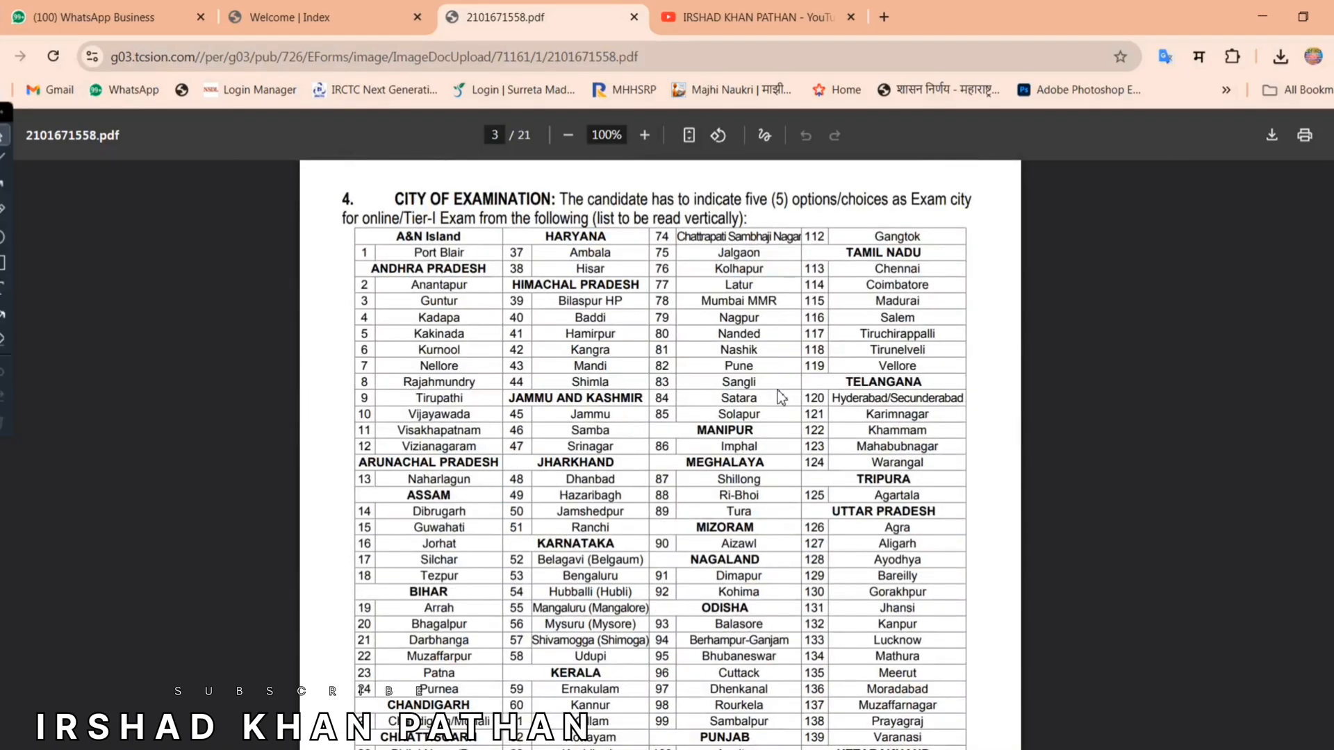
Step: Return to the Welcome page and locate the 'Already Registered?' and 'To Register' lines
left_click(278, 16)
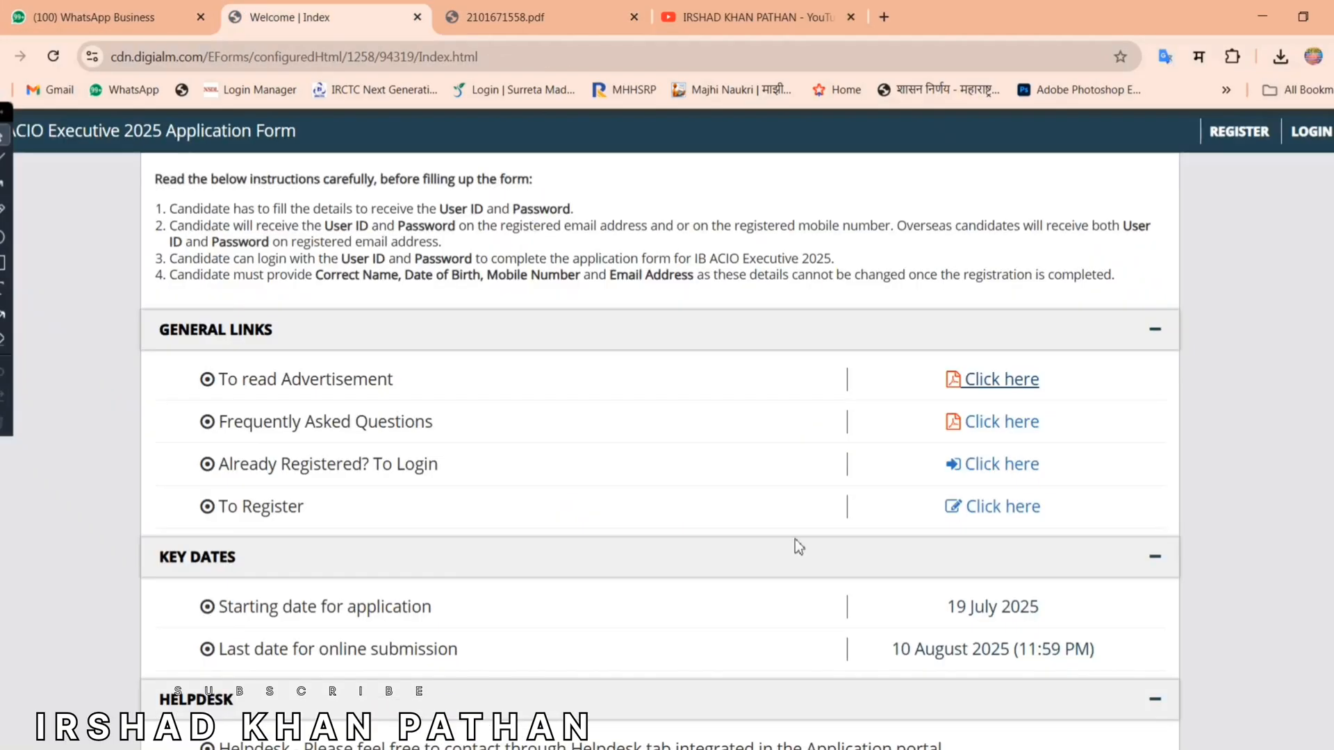
left_click_drag(201, 464, 456, 466)
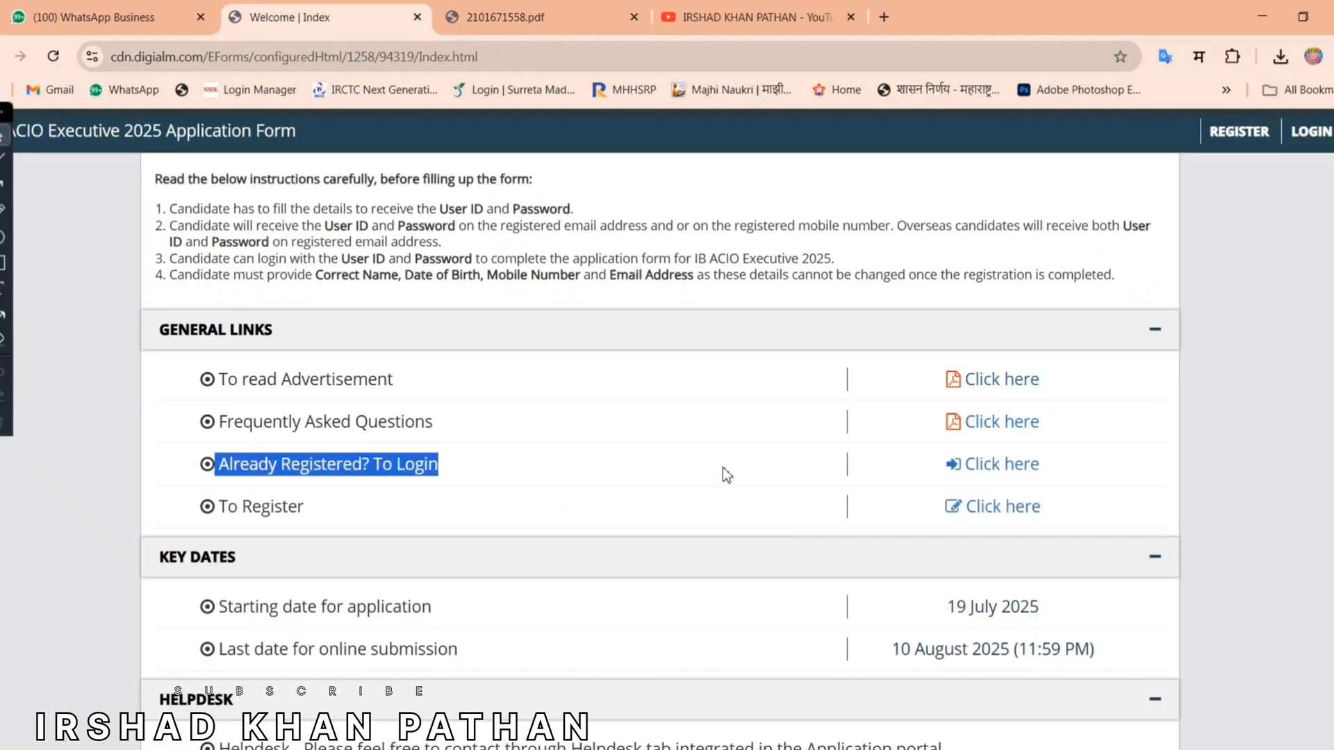
left_click(222, 510)
left_click_drag(224, 511, 422, 511)
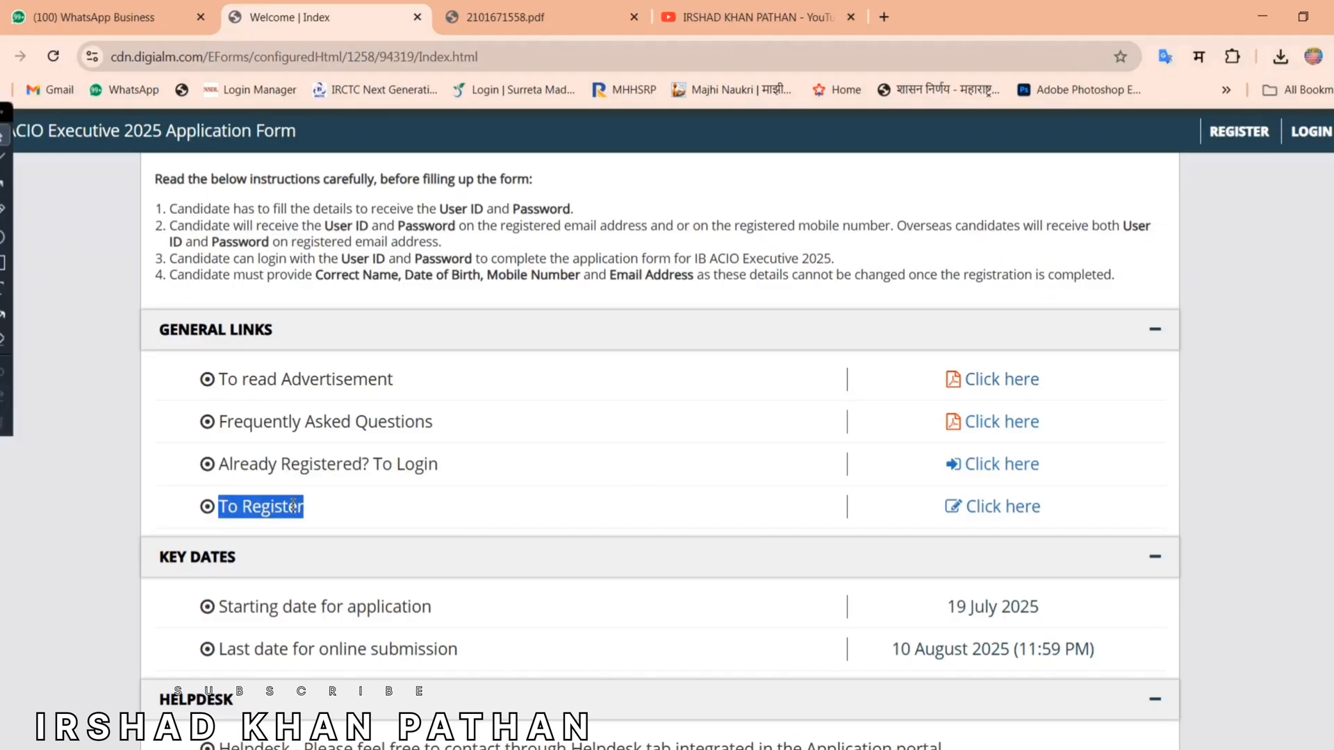
Step: Open the registration page and zoom it in for easier reading
left_click(982, 511)
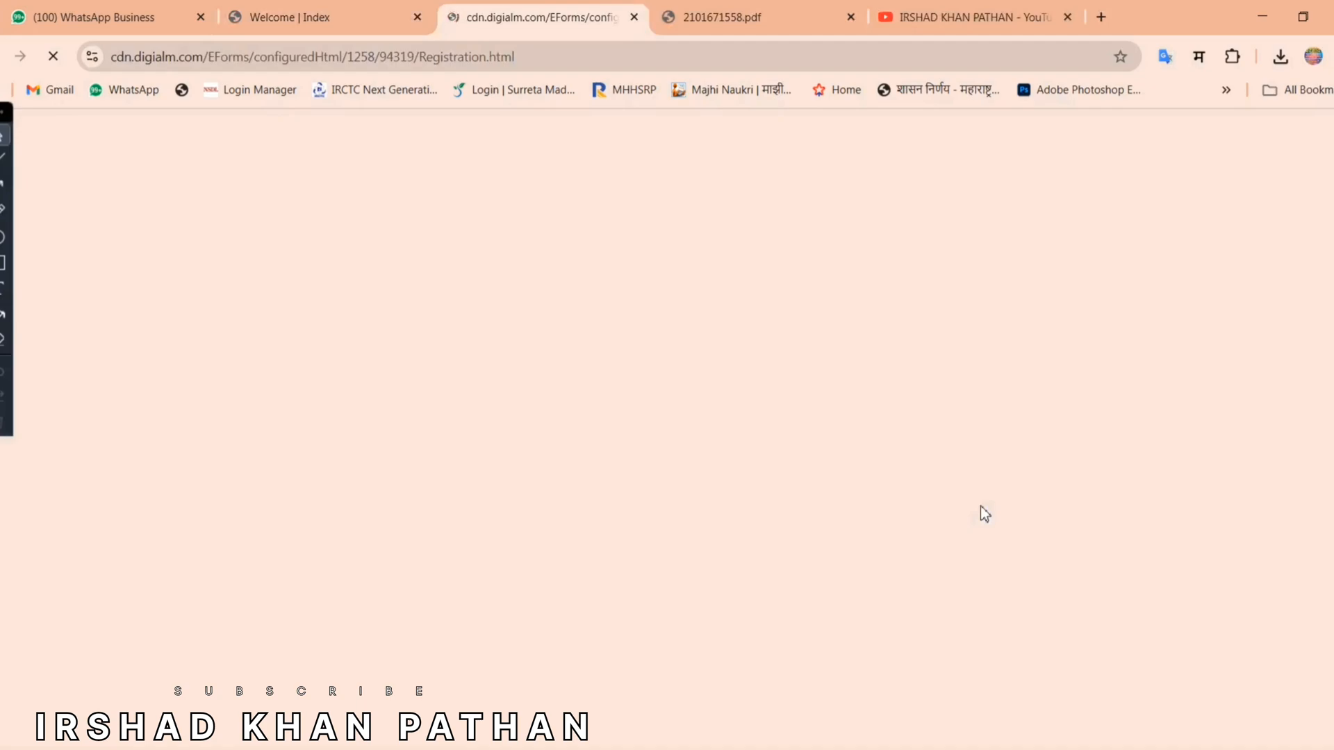
key("ctrl+plus")
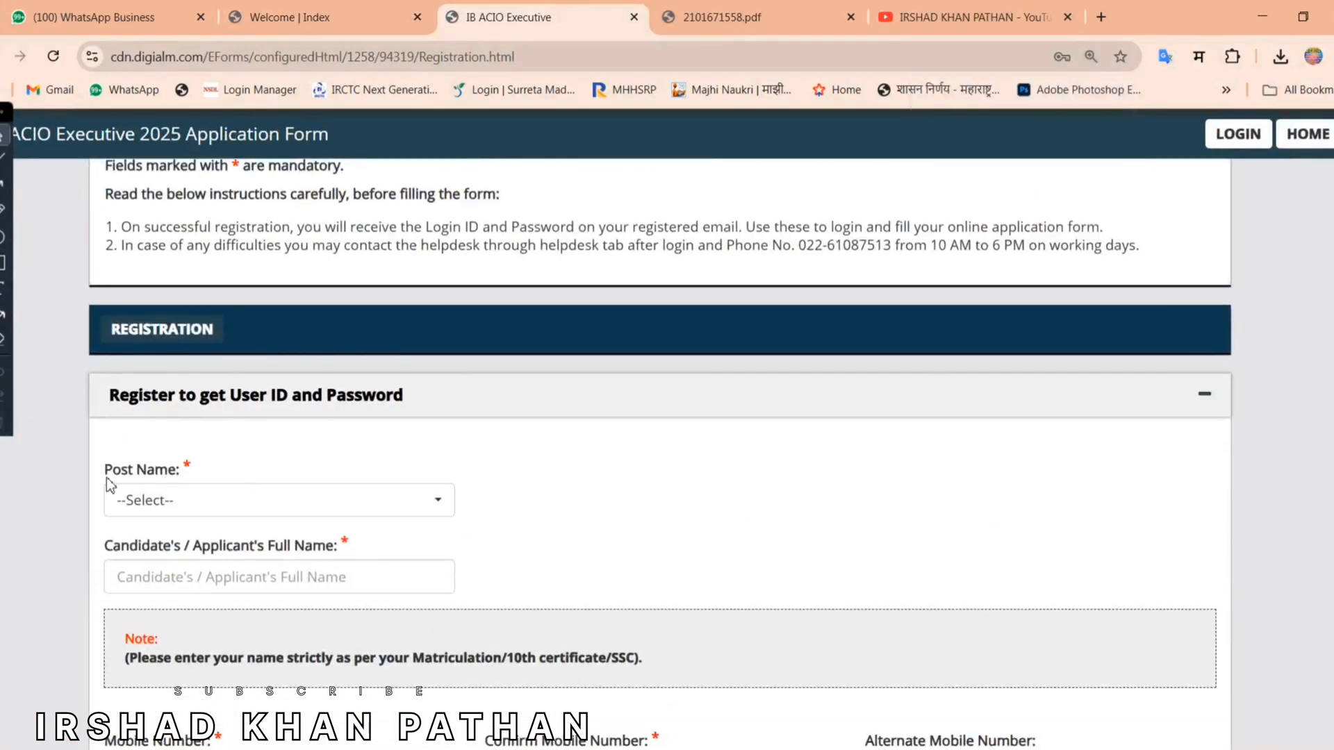
left_click_drag(103, 470, 170, 472)
left_click(350, 459)
Step: Select ASSISTANT CENTRAL INTELLIGENCE OFFICER-GRADE-II/EXECUTIVE as the Post Name
left_click(347, 513)
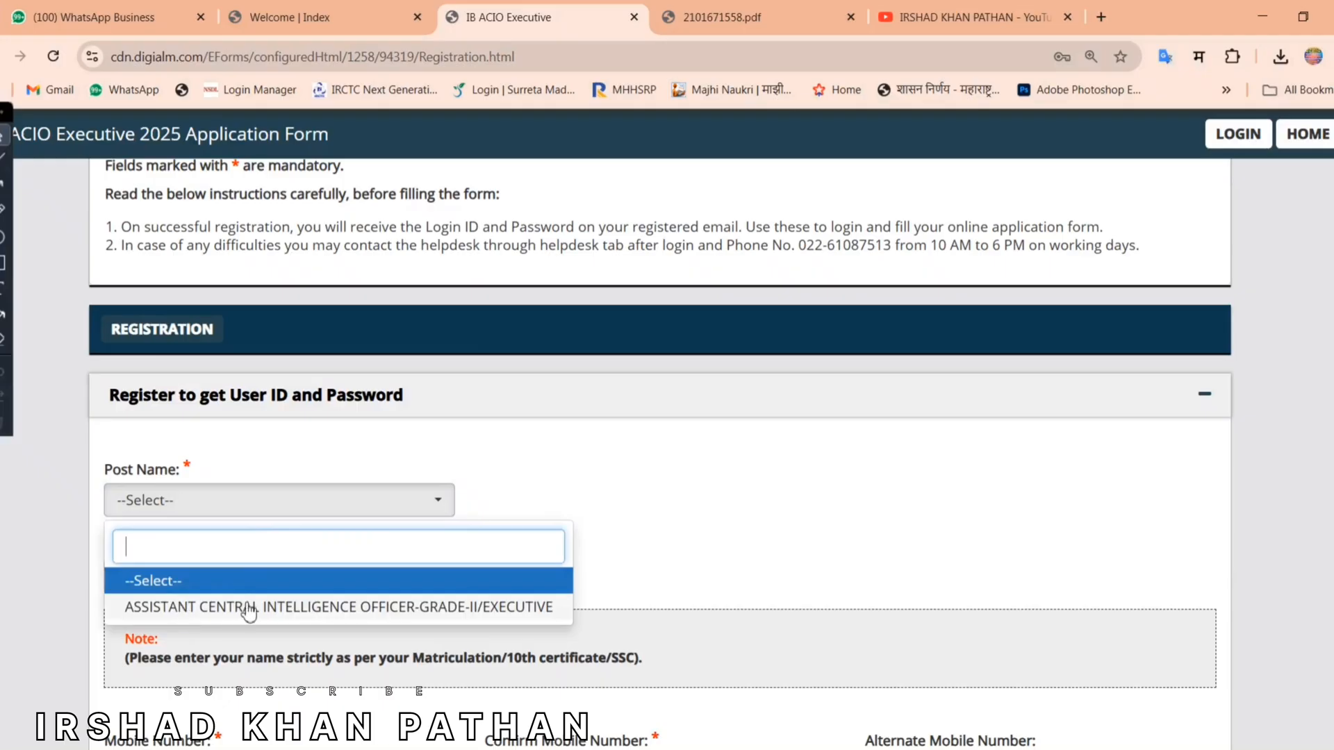
left_click(495, 608)
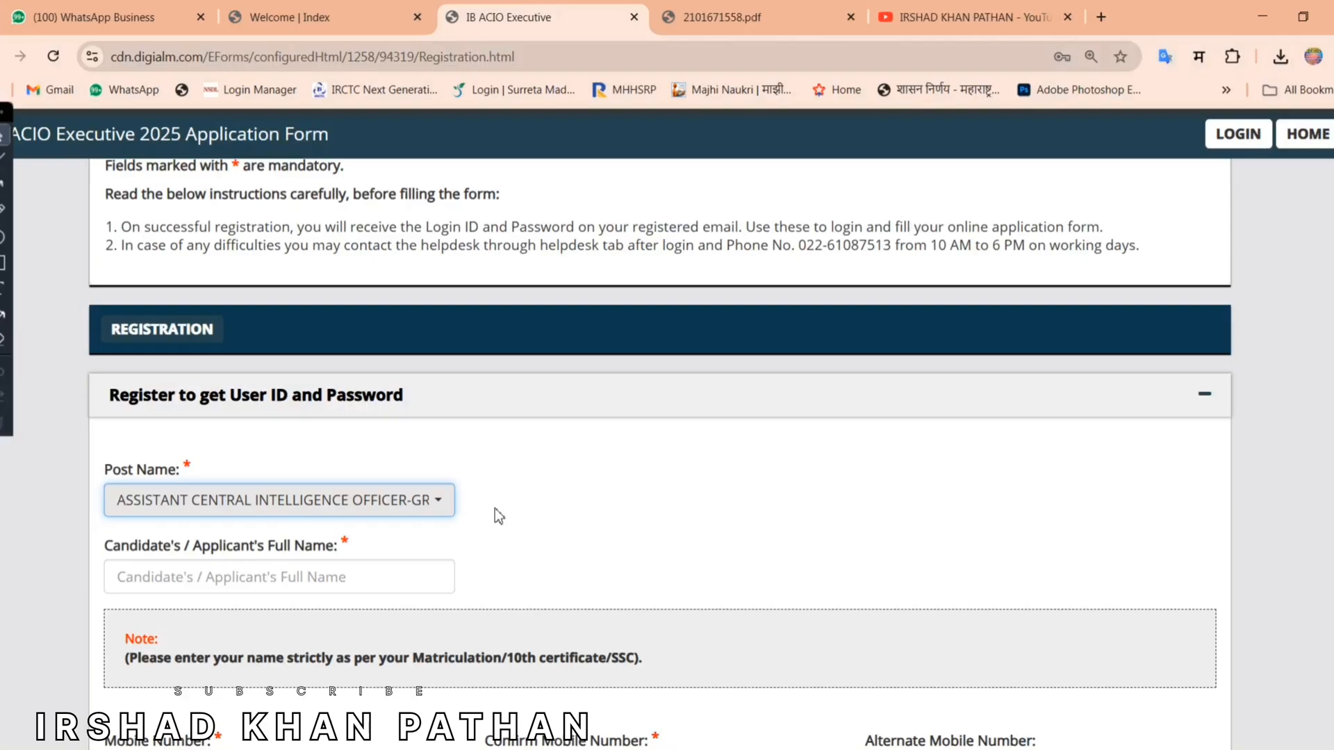
scroll(494, 514, "down", 1)
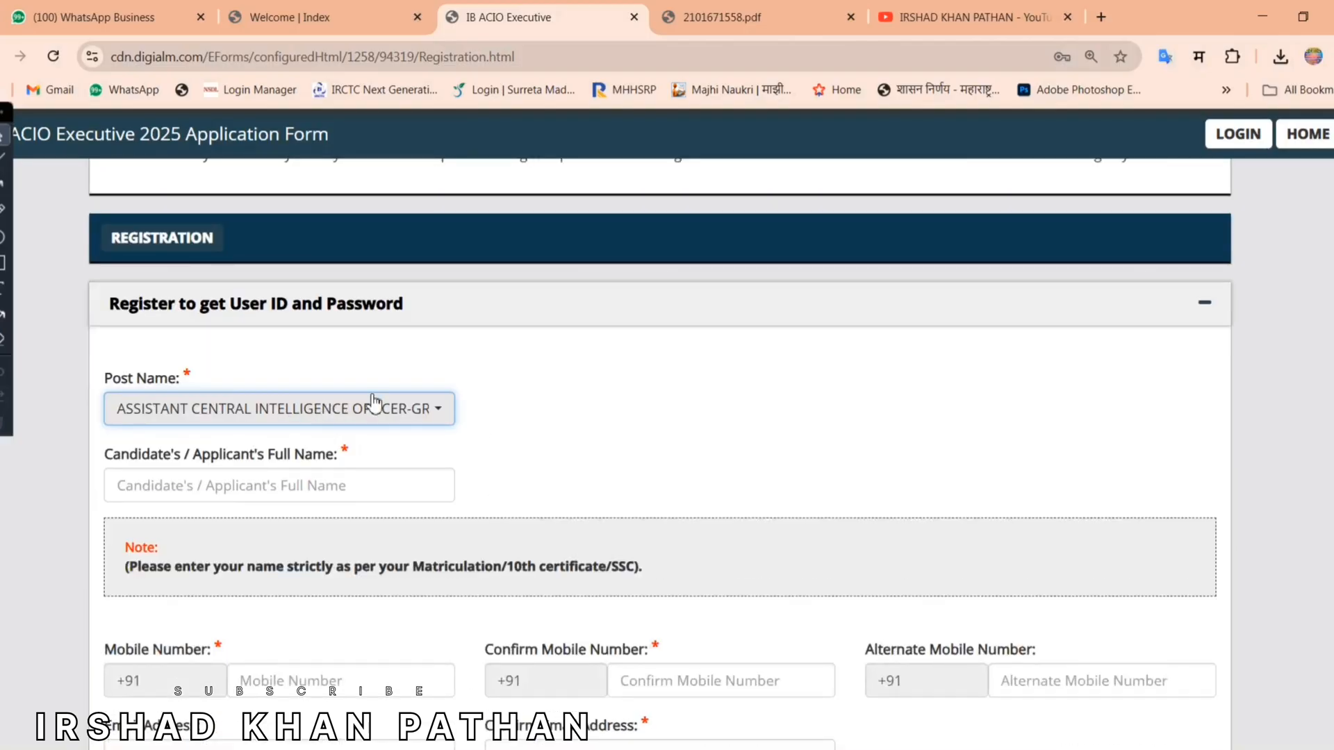
left_click(181, 494)
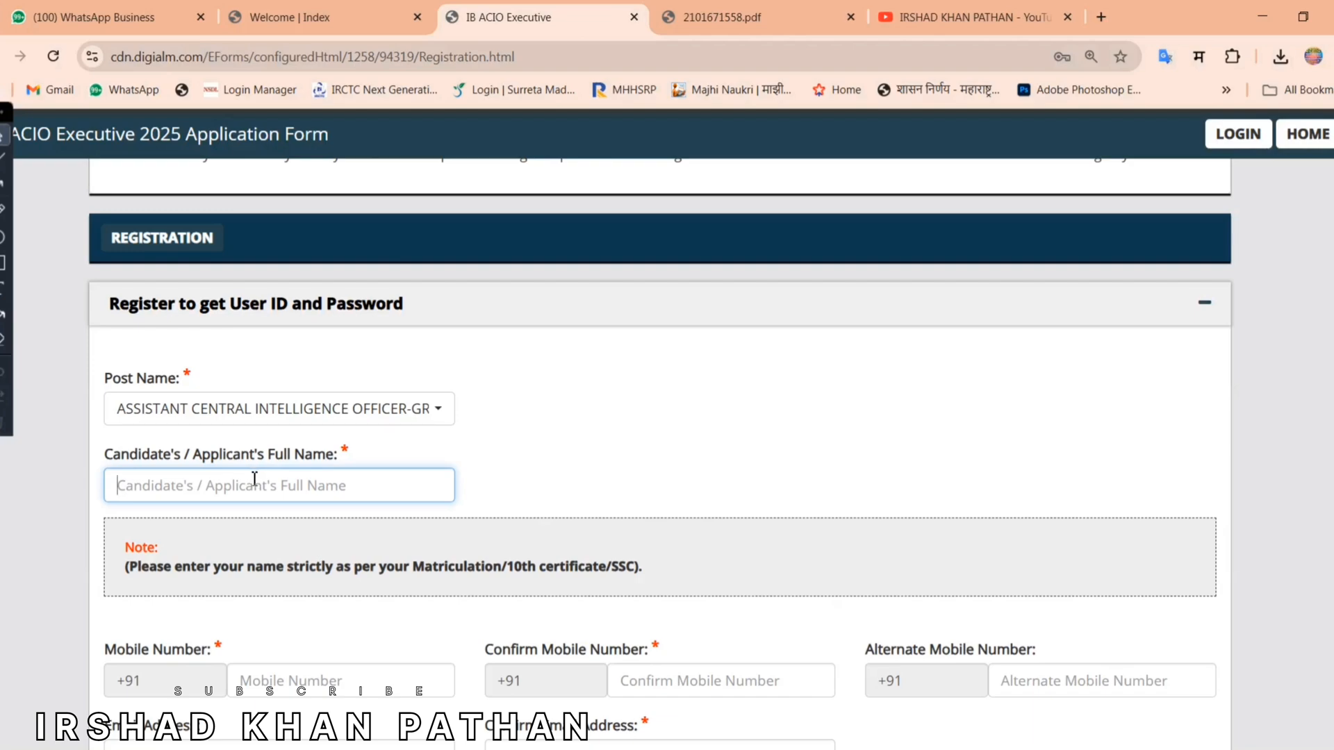
Step: Enter the mobile number and its confirmation, leaving Alternate Mobile Number aside
scroll(456, 407, "down", 4)
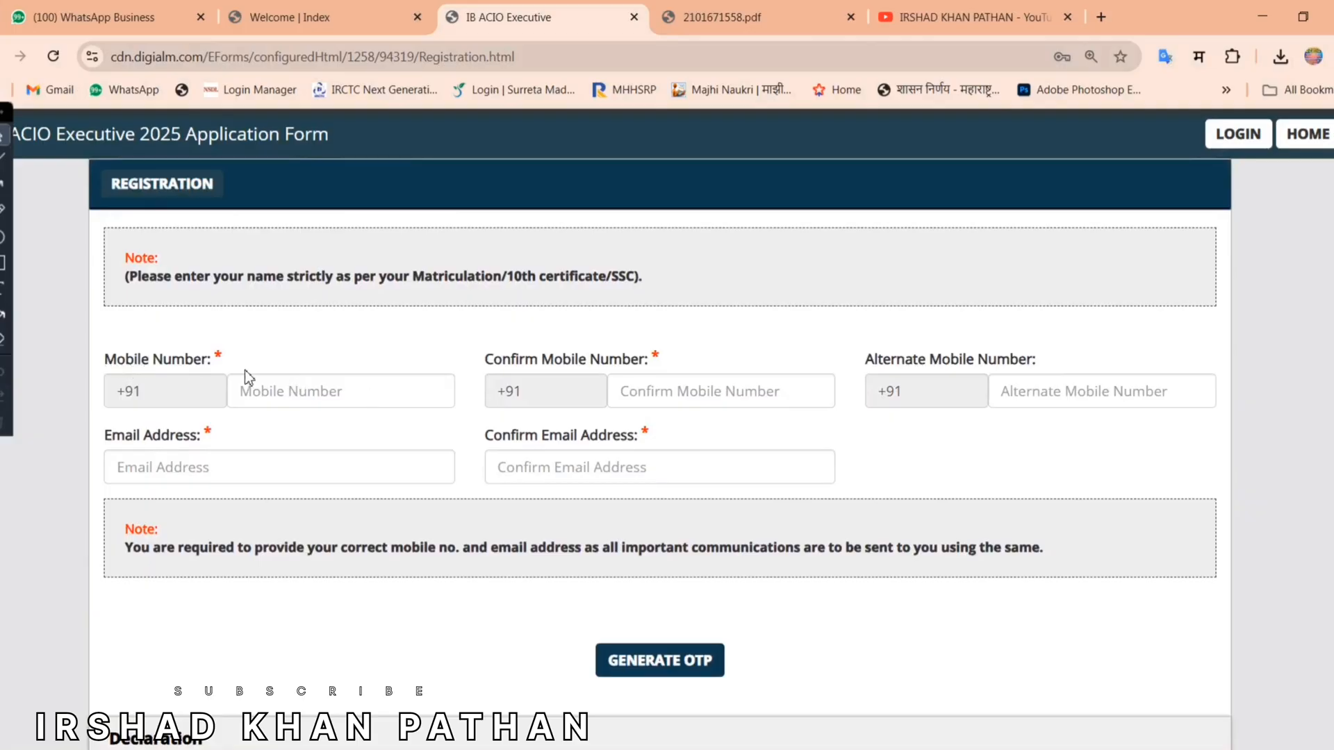
scroll(244, 359, "down", 1)
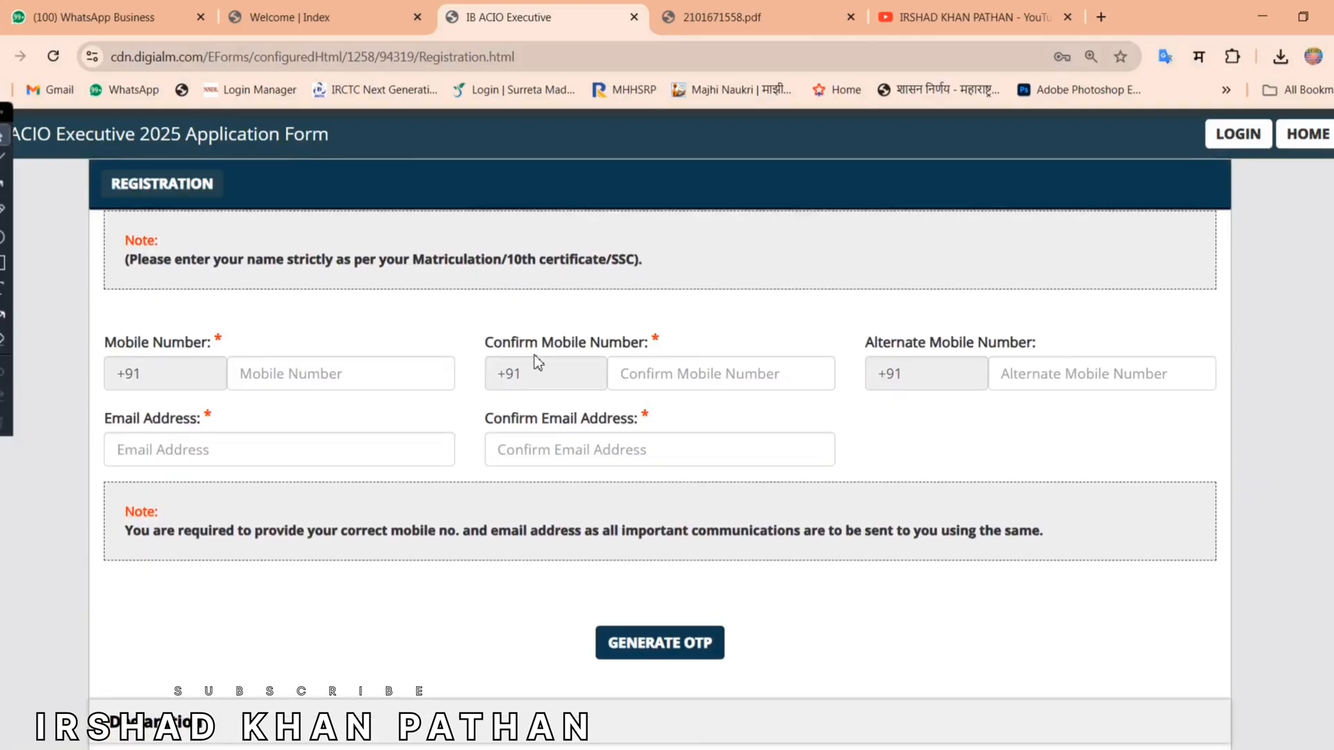
left_click_drag(502, 341, 601, 341)
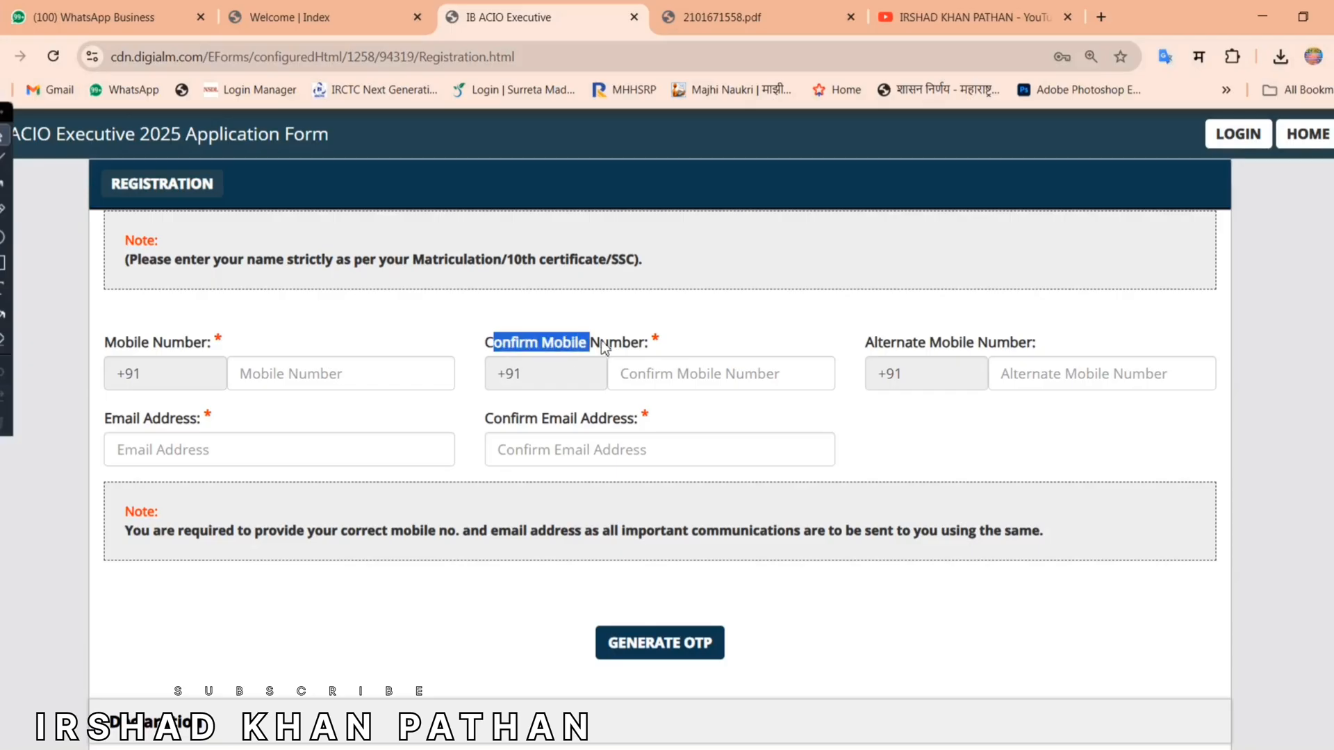
left_click(732, 342)
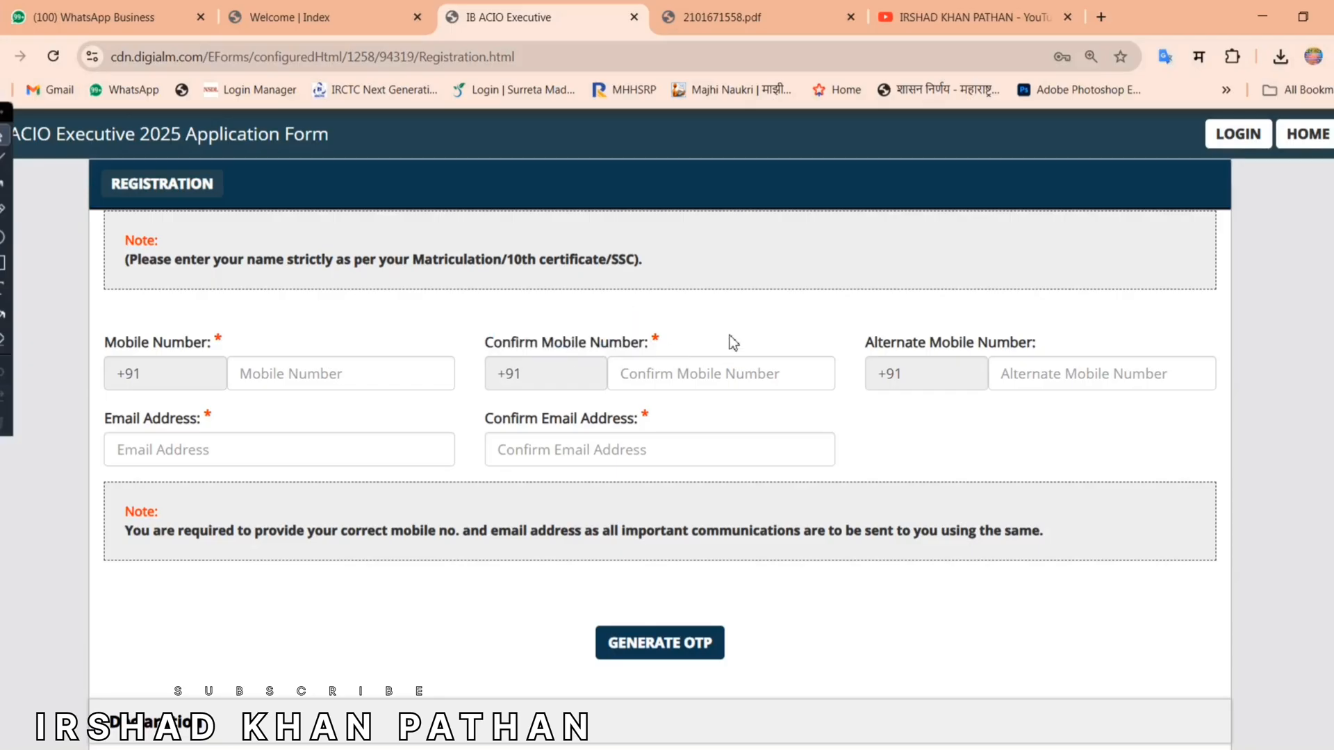
left_click(869, 342)
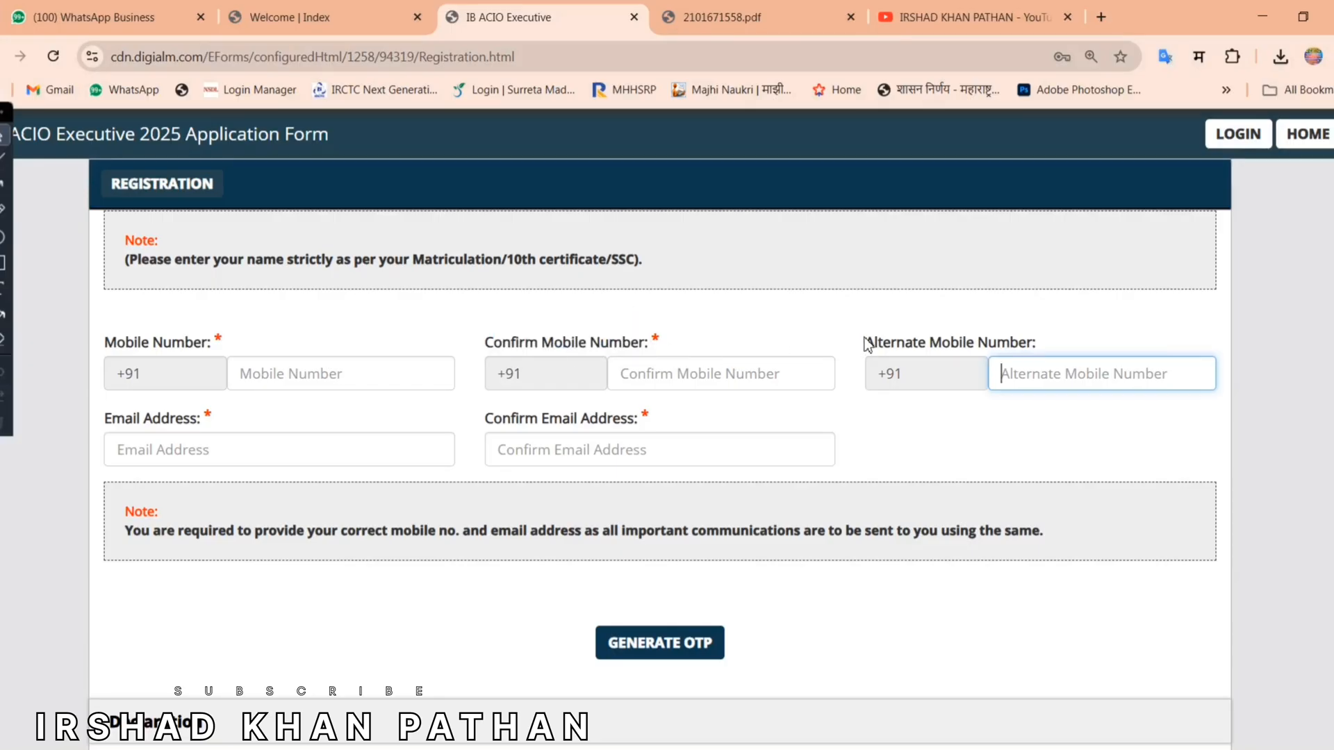
left_click_drag(869, 342, 1033, 345)
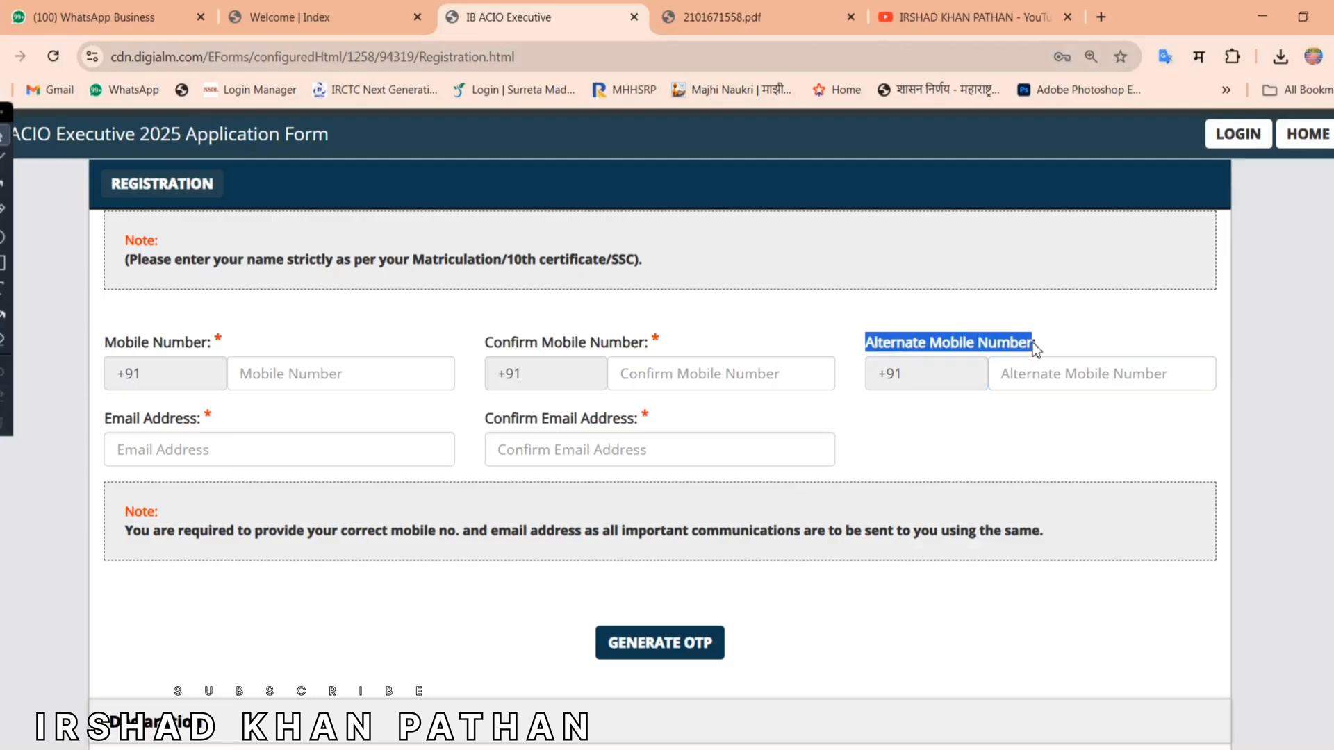
left_click(1053, 338)
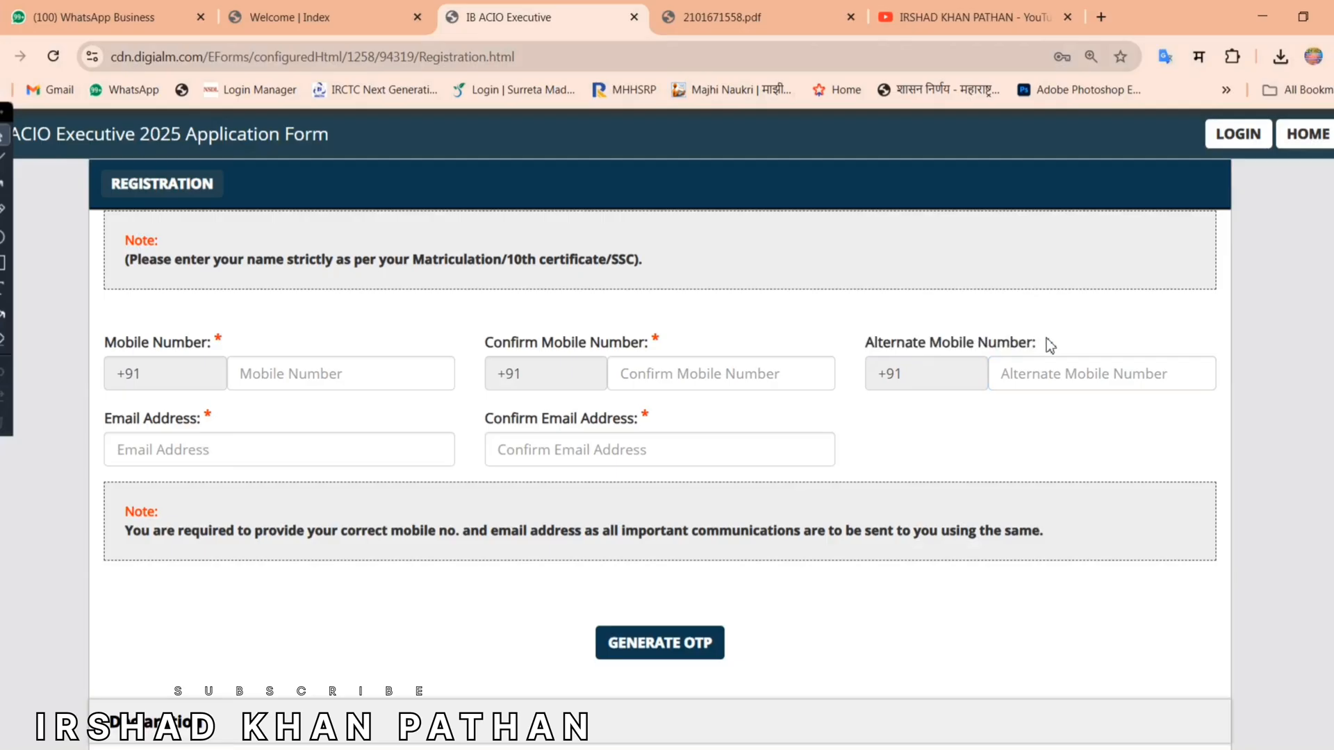
Step: Enter the email address and repeat it in Confirm Email Address
left_click_drag(110, 418, 214, 419)
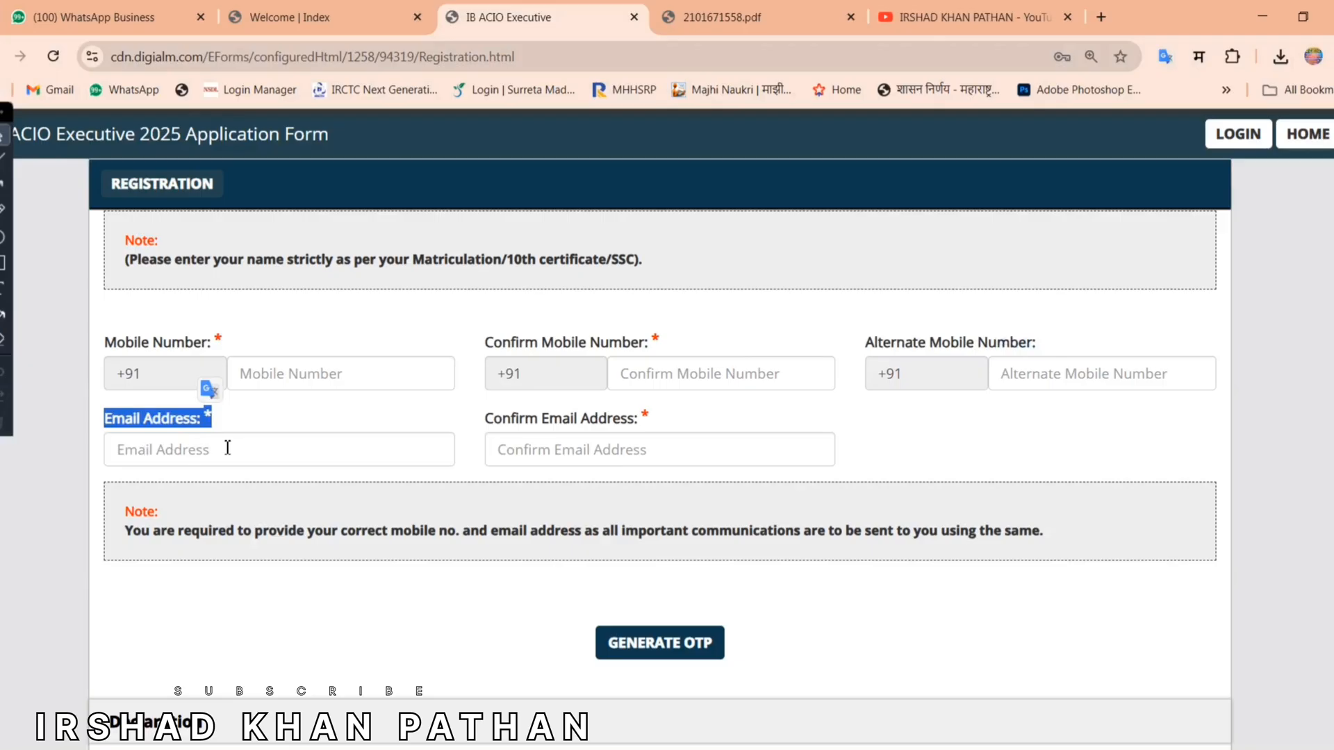
left_click(490, 418)
left_click_drag(486, 418, 590, 418)
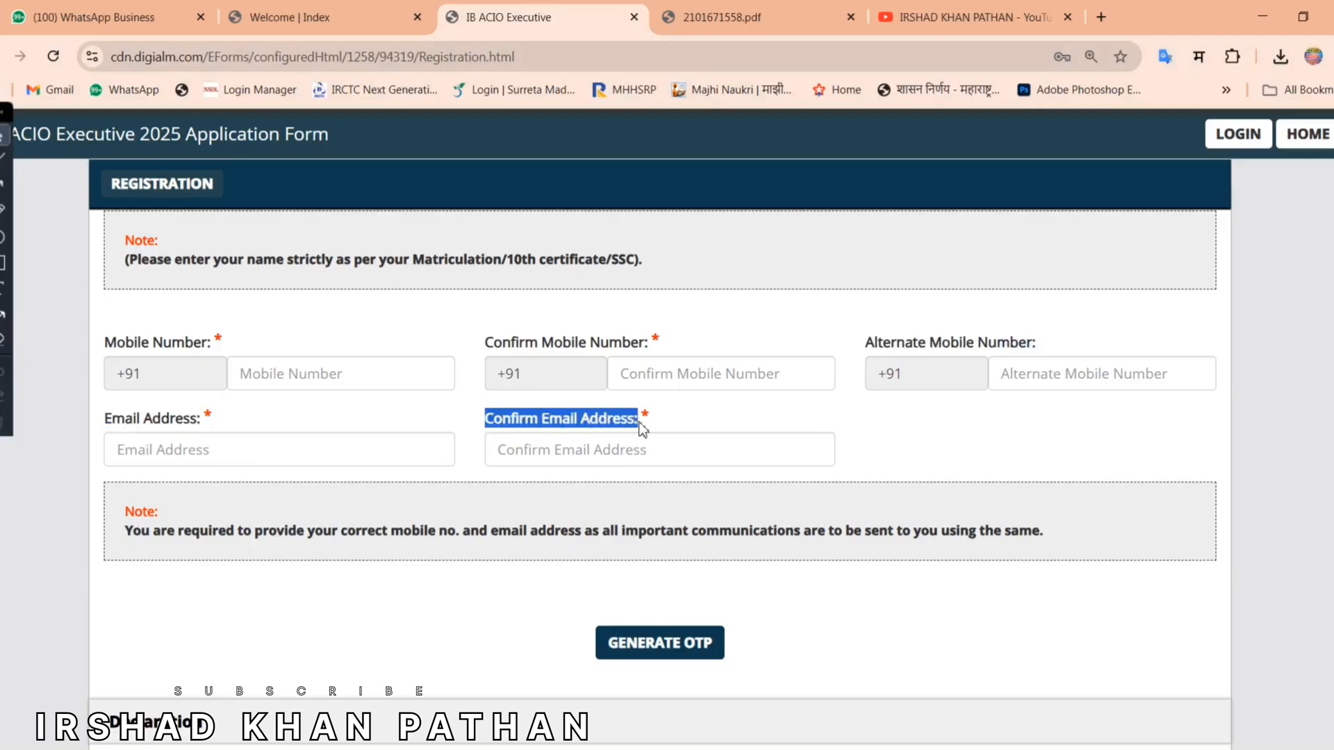
left_click(664, 418)
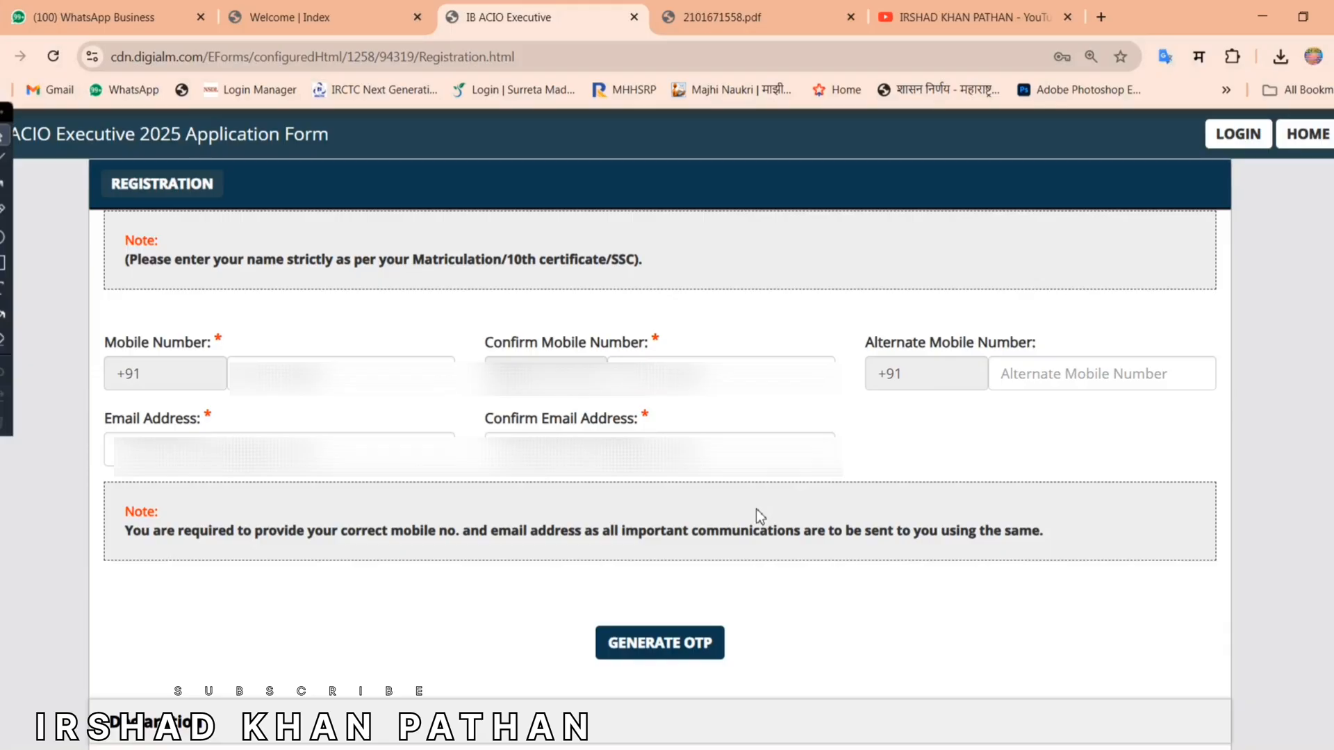
Step: Generate the OTPs by submitting captcha 153266 and acknowledging the OTP notice
left_click(665, 653)
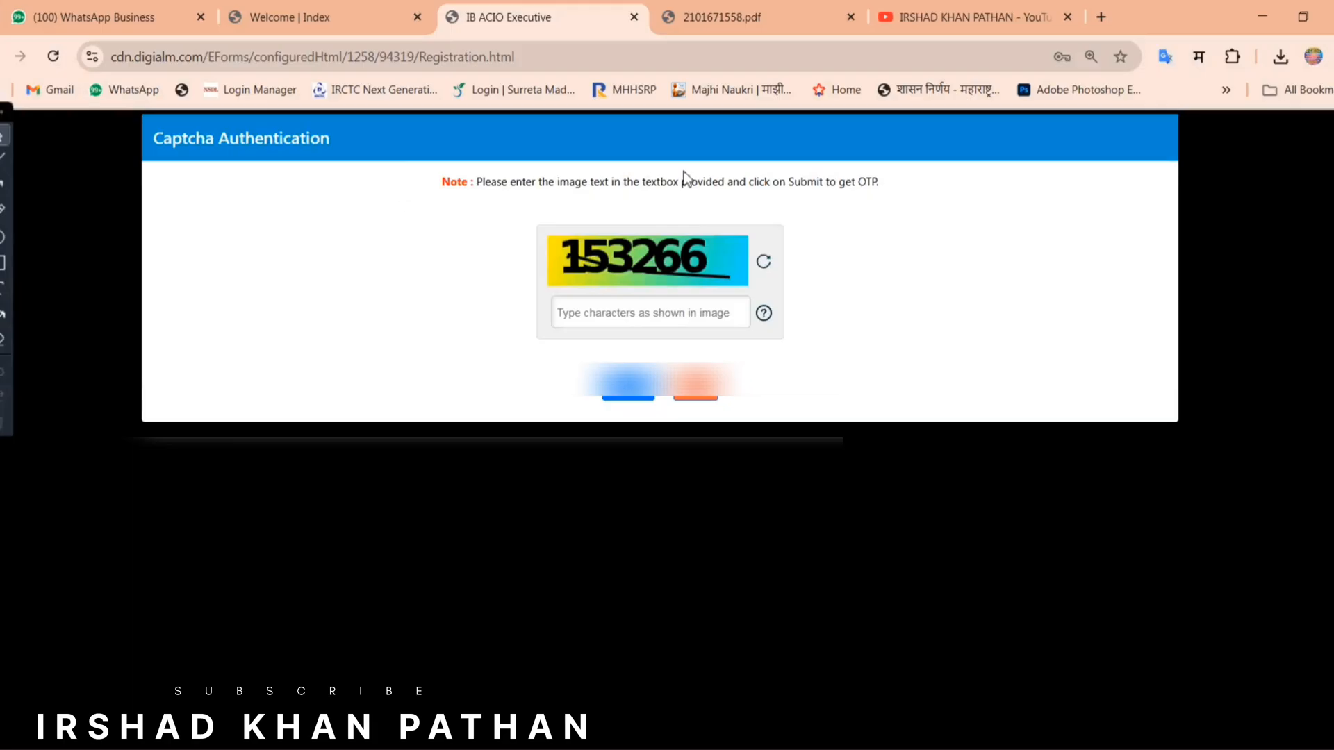
left_click_drag(685, 179, 717, 299)
left_click(678, 317)
type("153266")
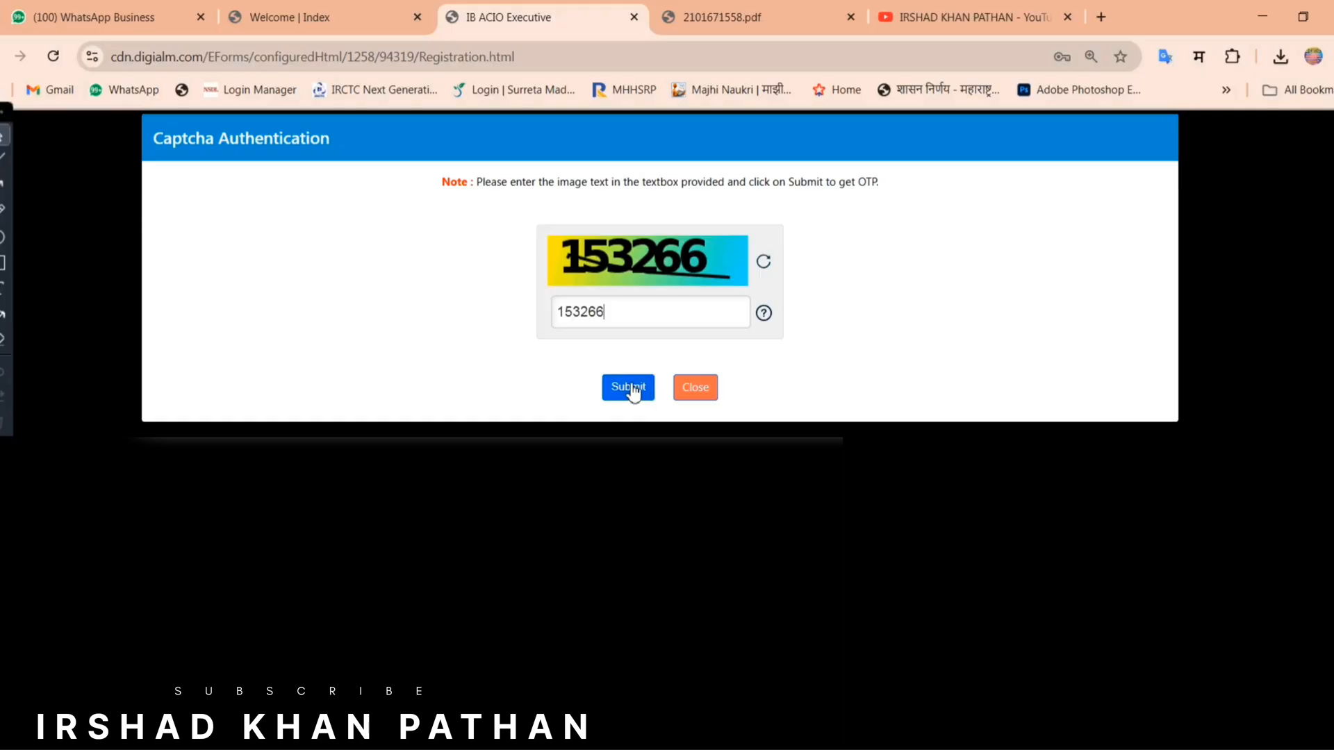
left_click(633, 389)
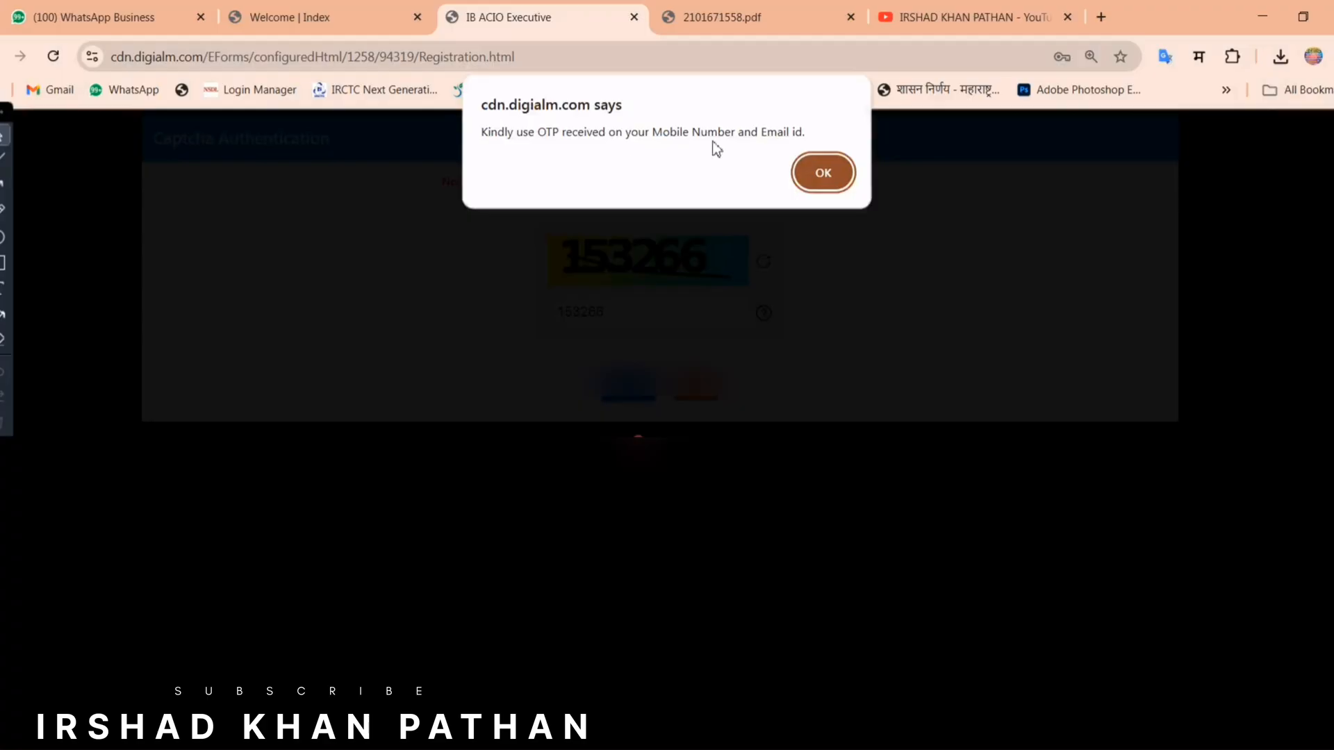
left_click(814, 171)
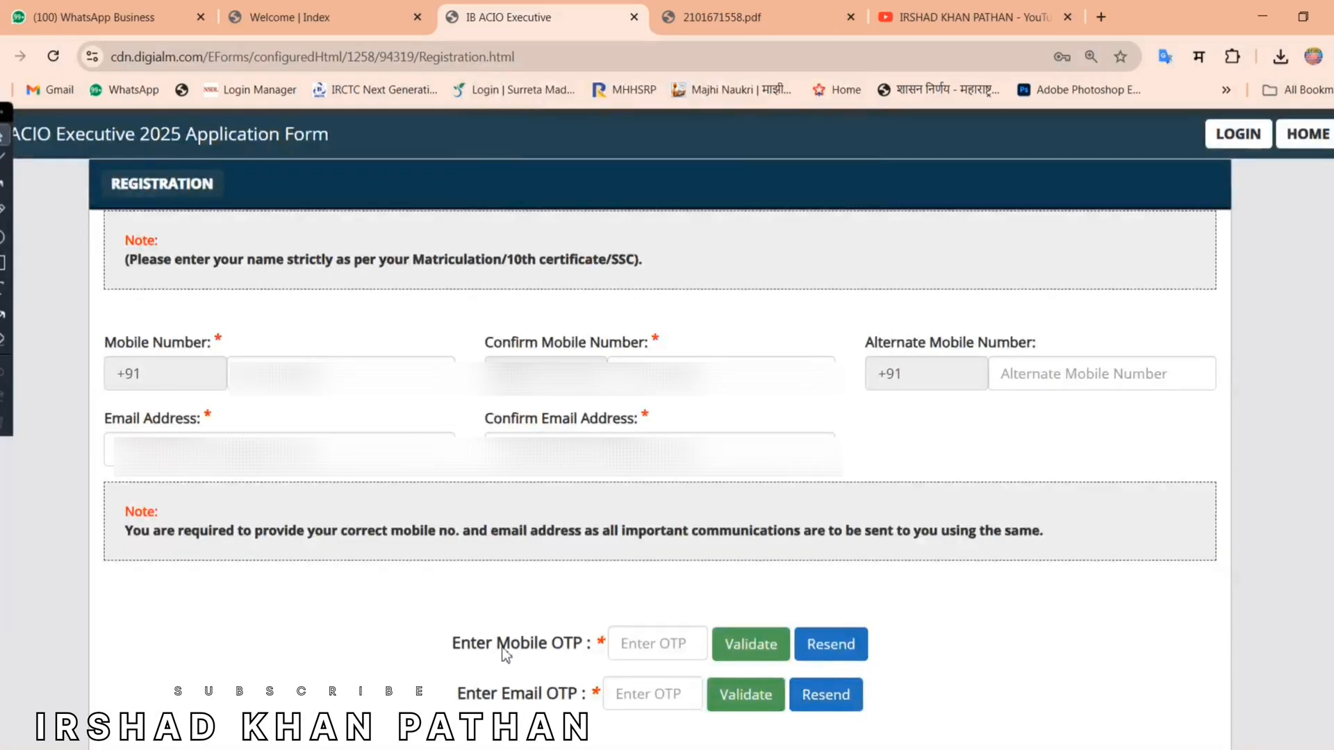
Step: Paste the mobile OTP and validate it, then validate the email OTP
left_click_drag(497, 645, 587, 646)
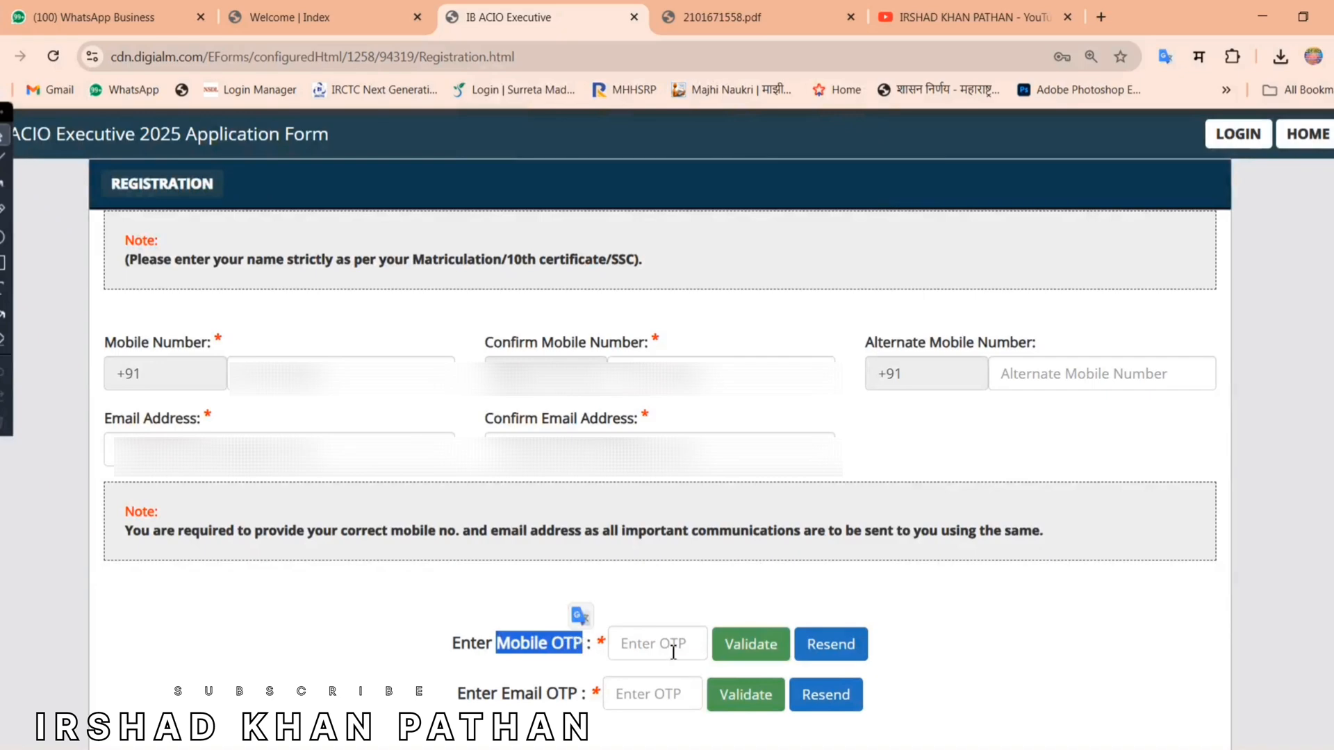
left_click(672, 653)
left_click(381, 639)
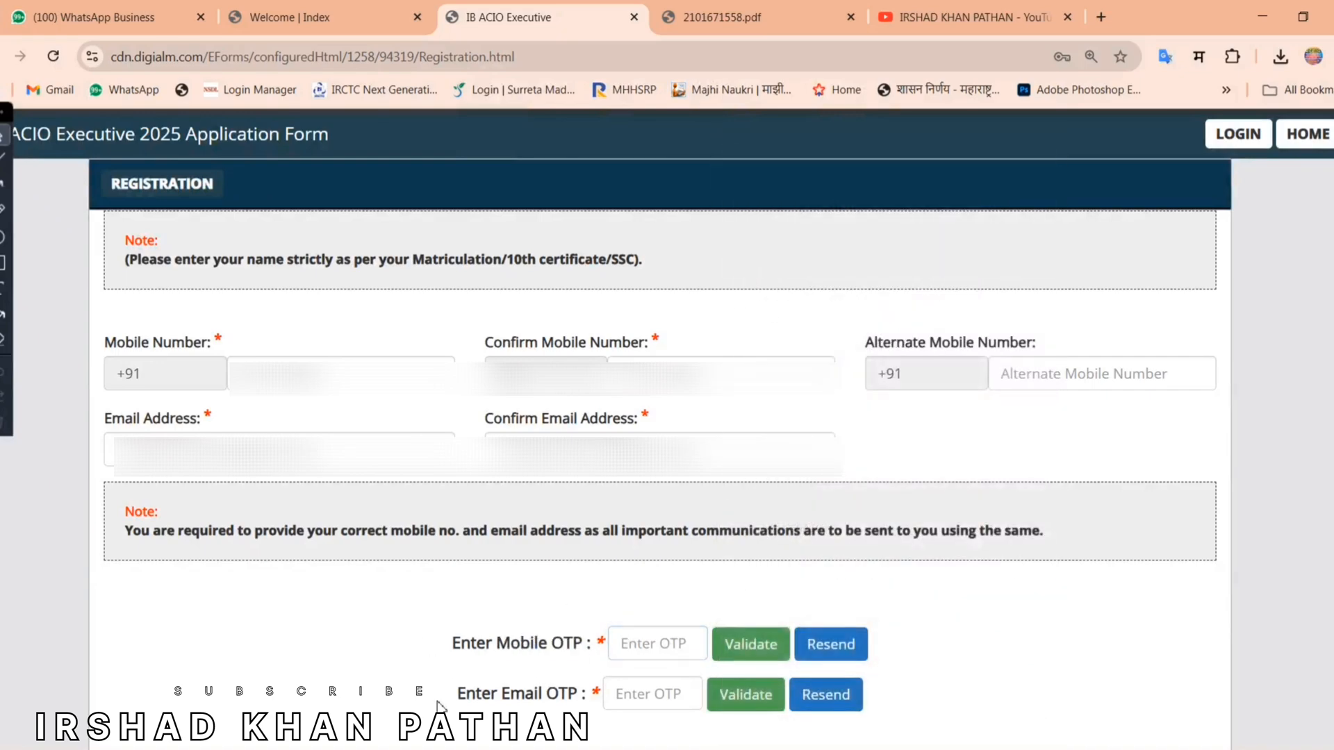
left_click_drag(457, 702, 568, 694)
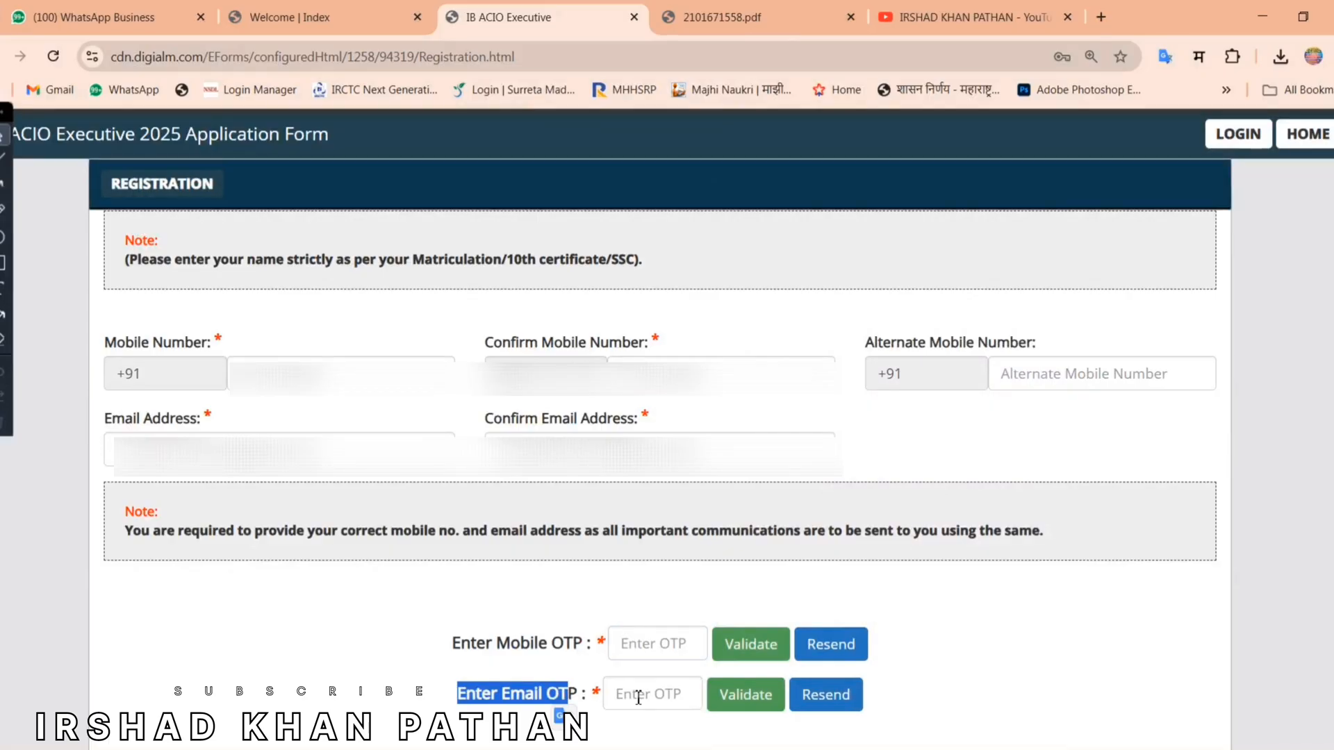
left_click(662, 641)
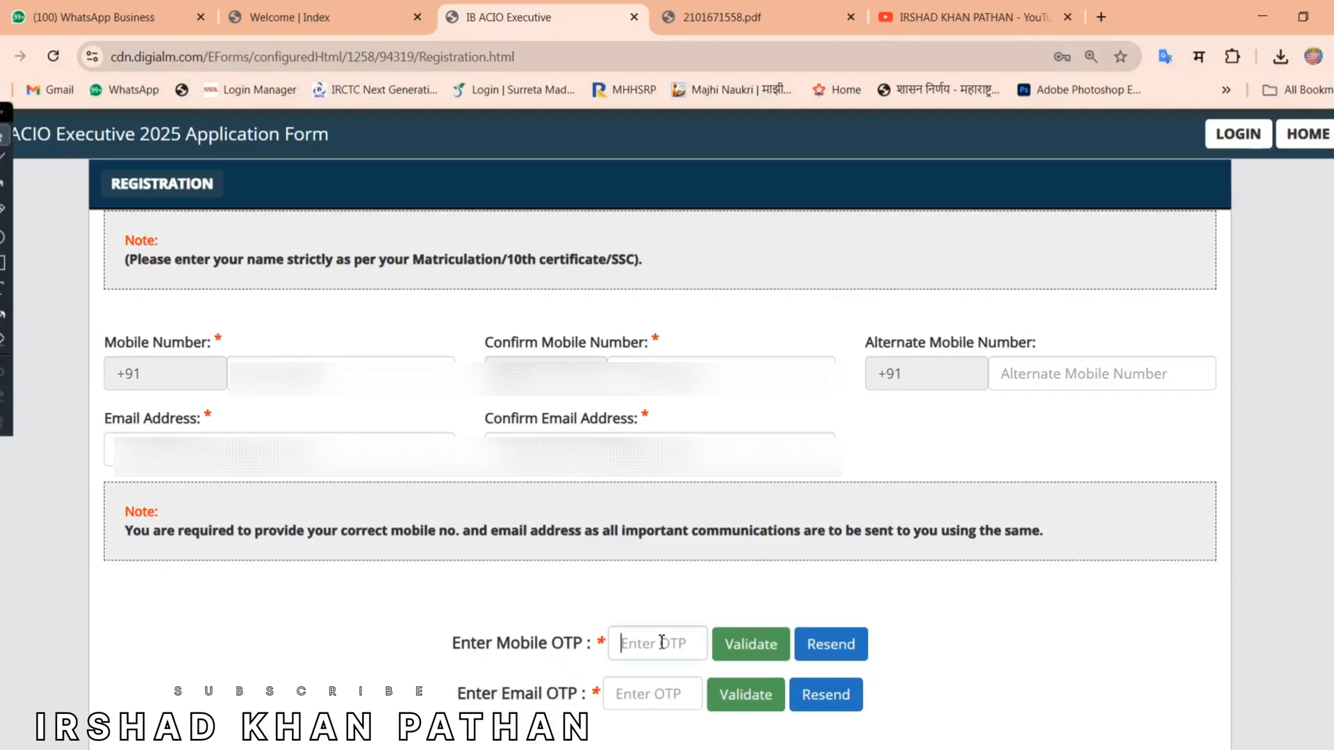
key("ctrl+v")
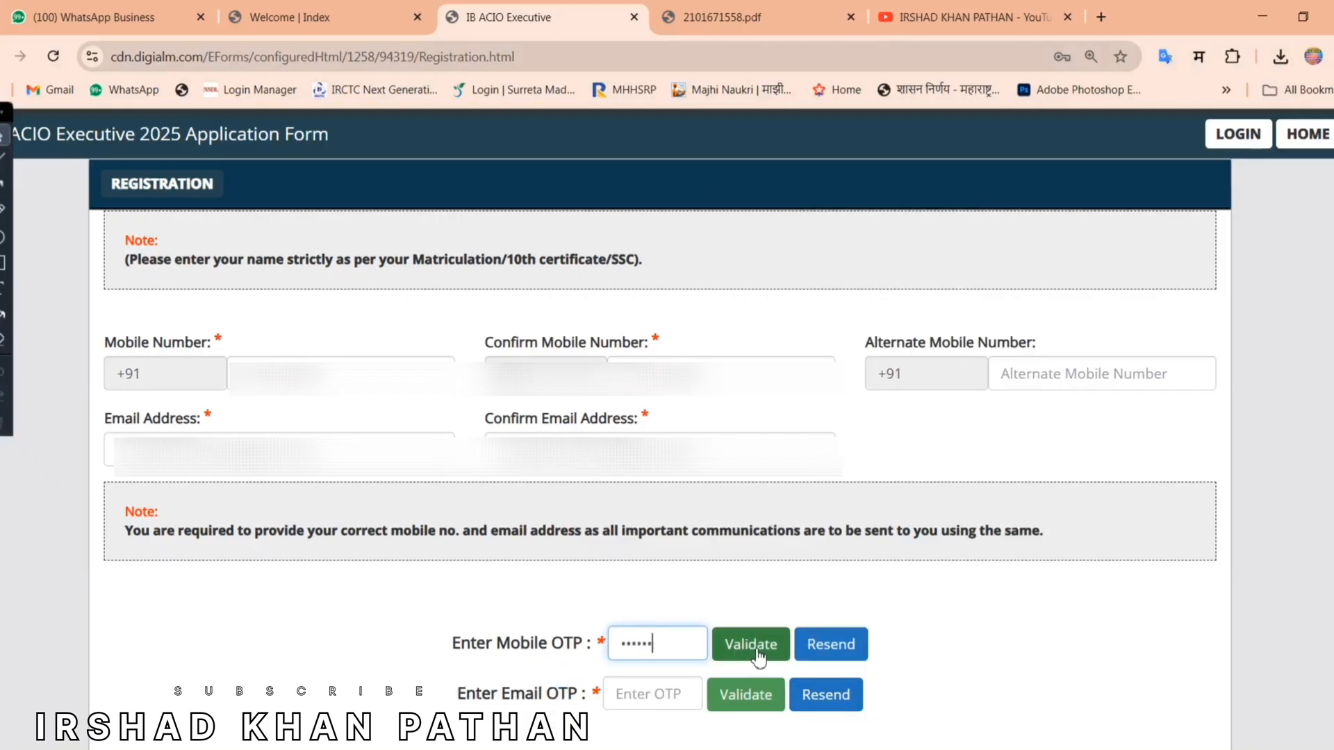
left_click(758, 656)
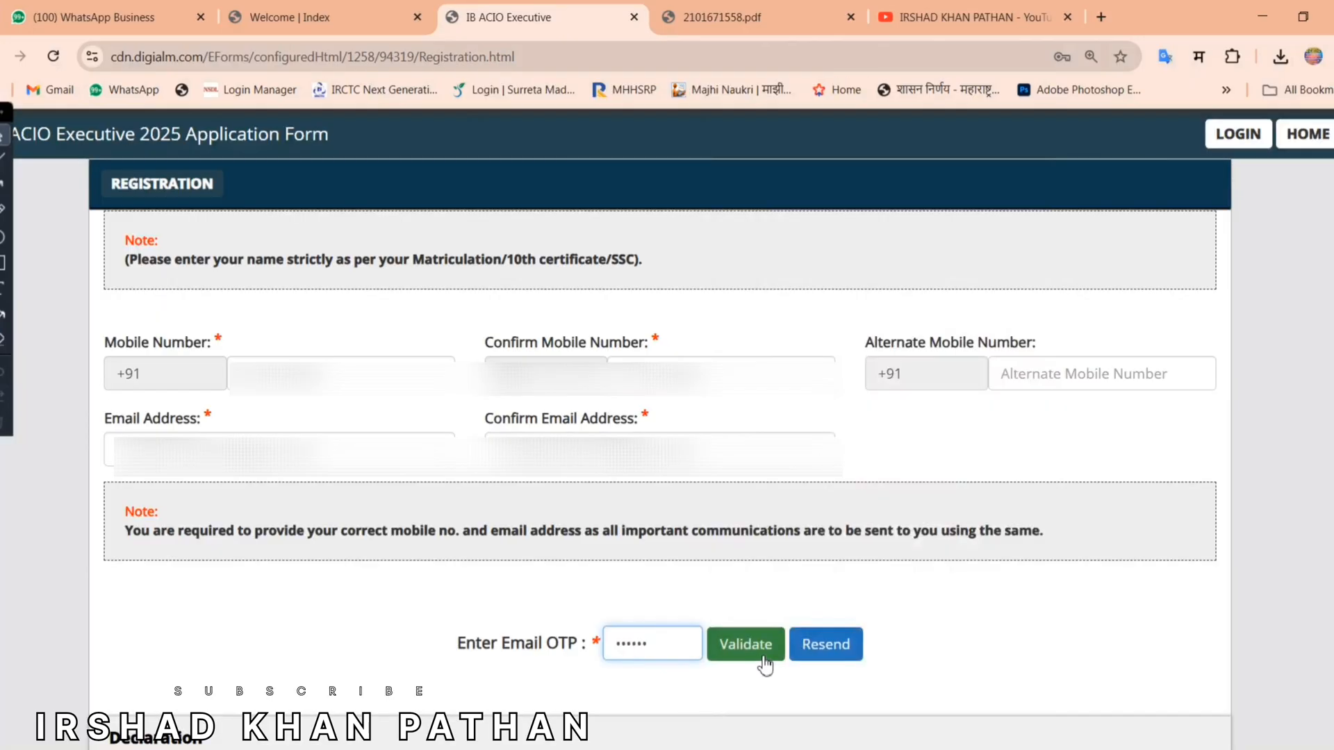
left_click(766, 657)
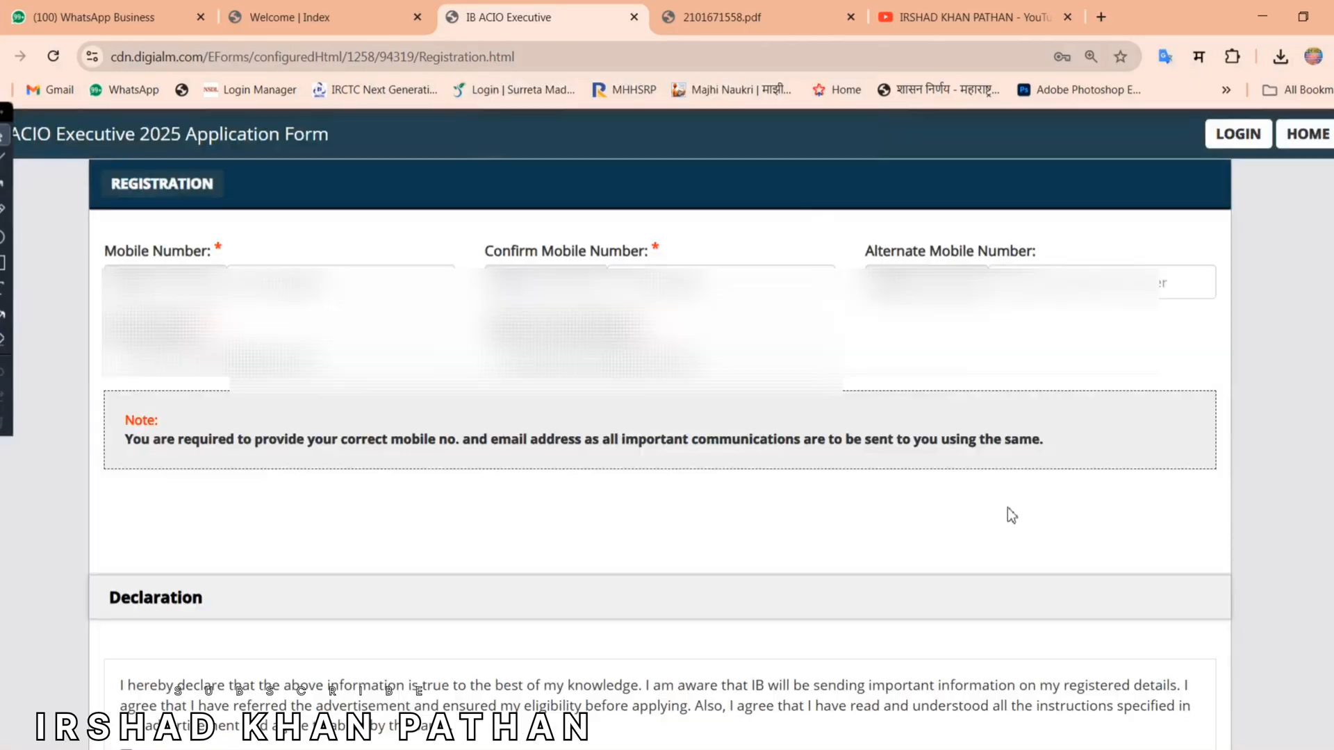
Step: Agree to the declaration and submit captcha 414669 to show the verification table
scroll(1012, 516, "down", 5)
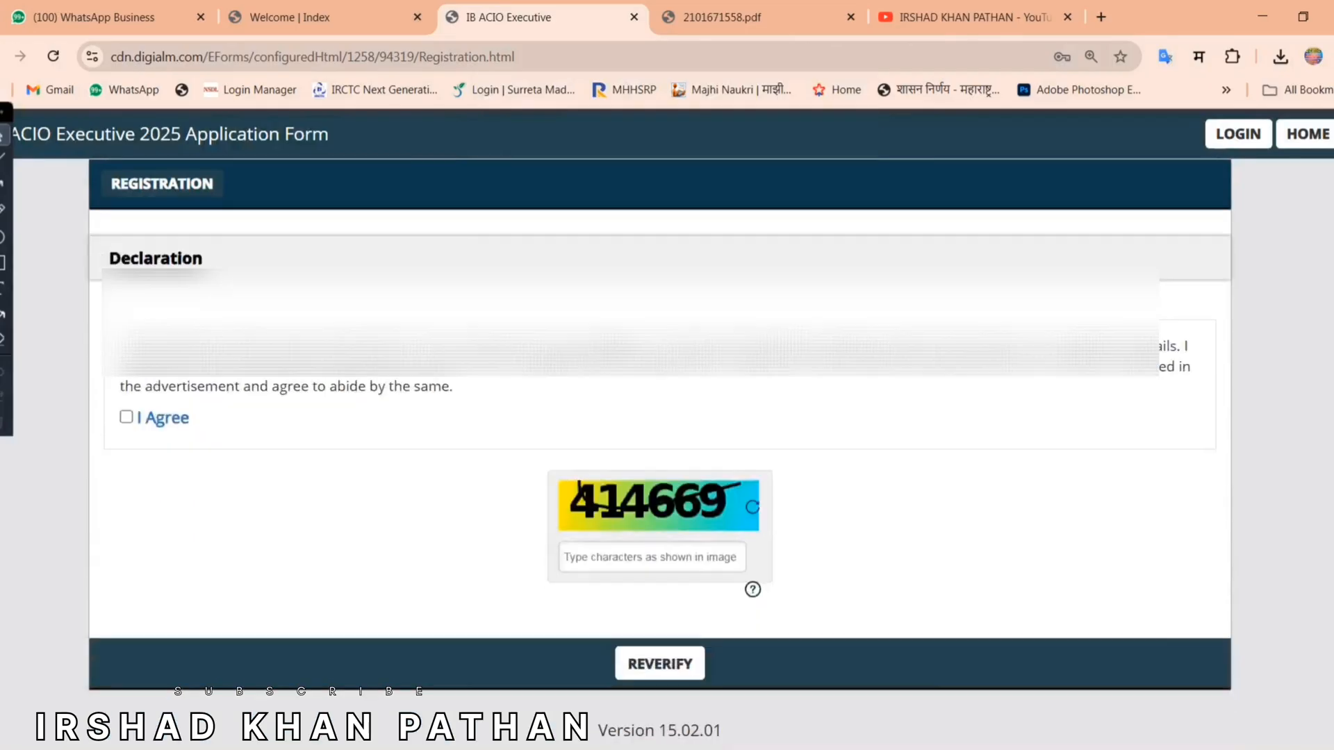
left_click_drag(124, 346, 459, 399)
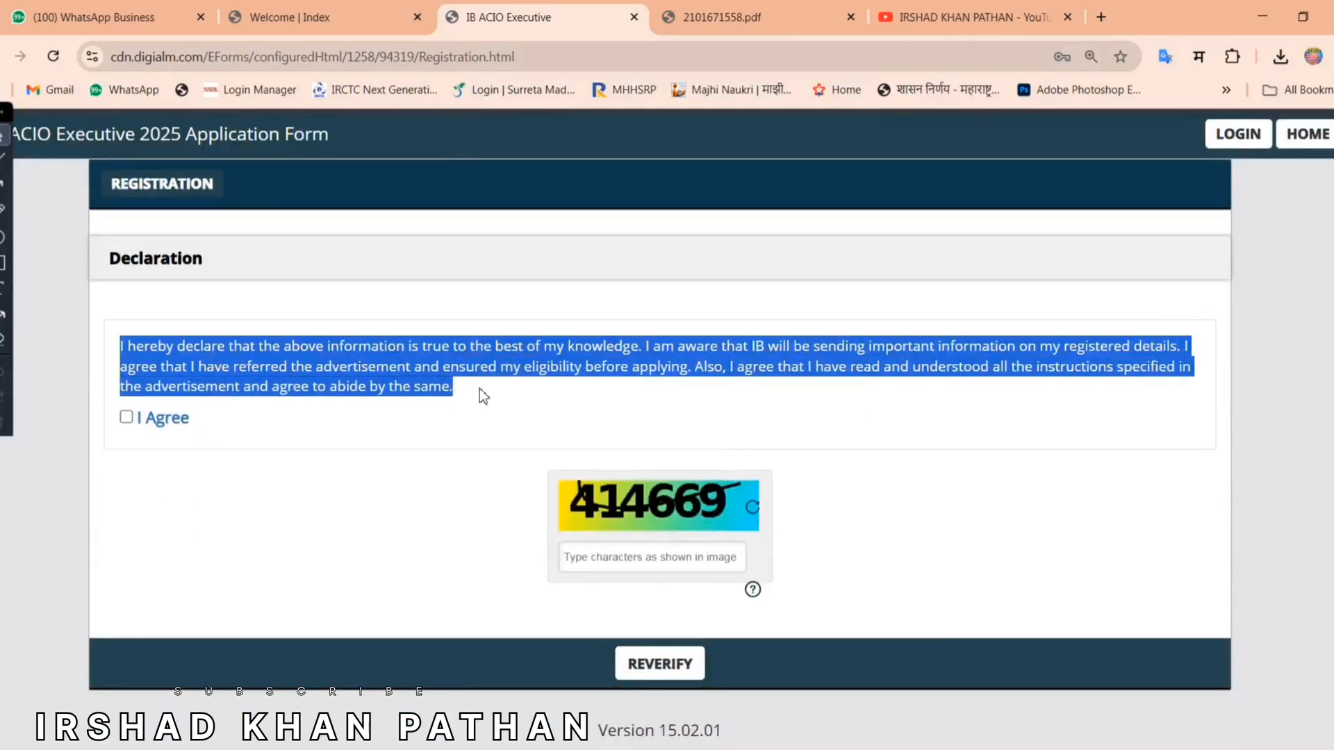
left_click(478, 403)
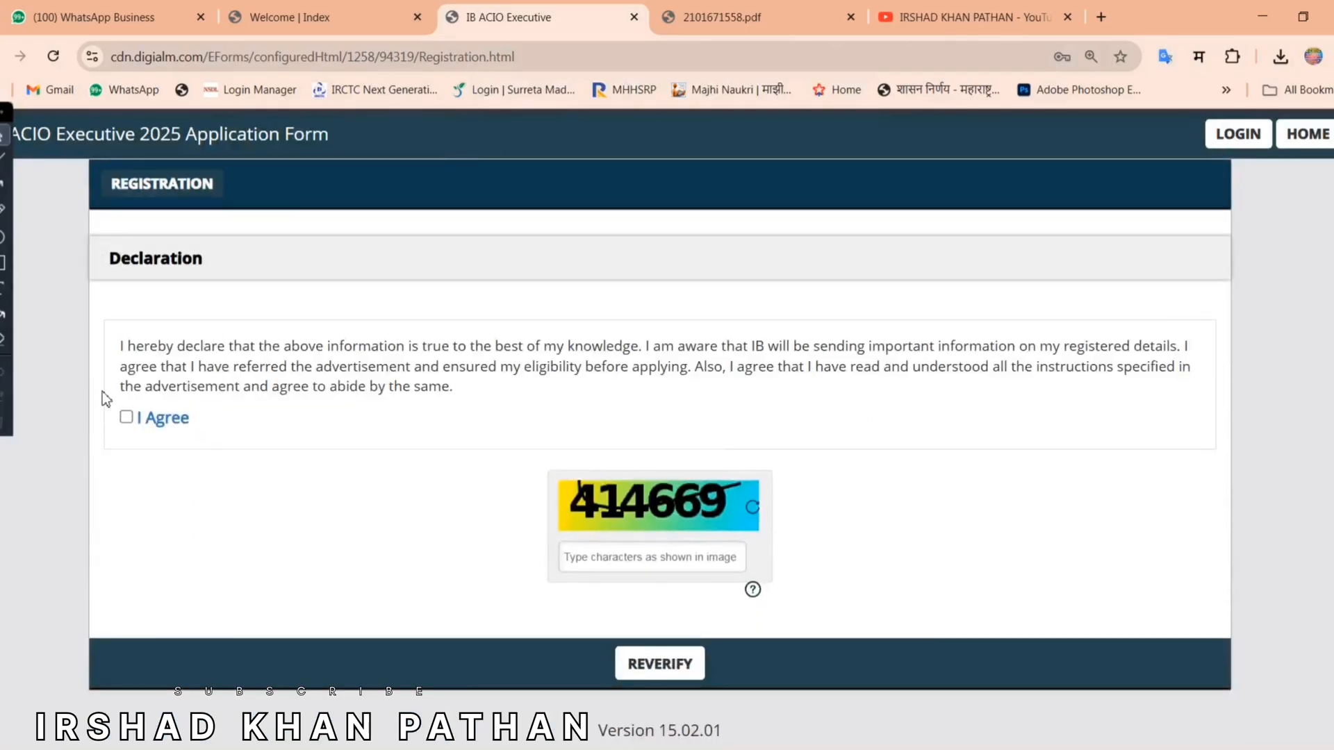
left_click(127, 418)
type("414669")
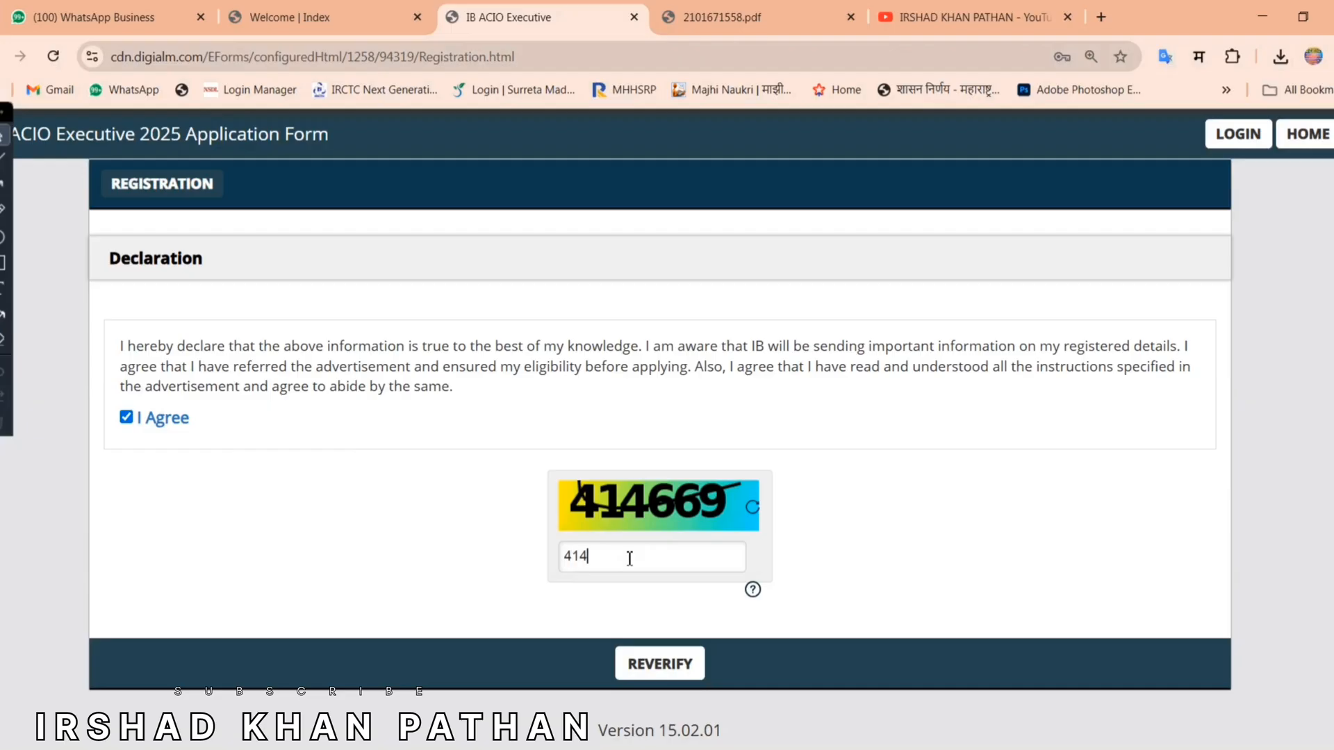
left_click(692, 663)
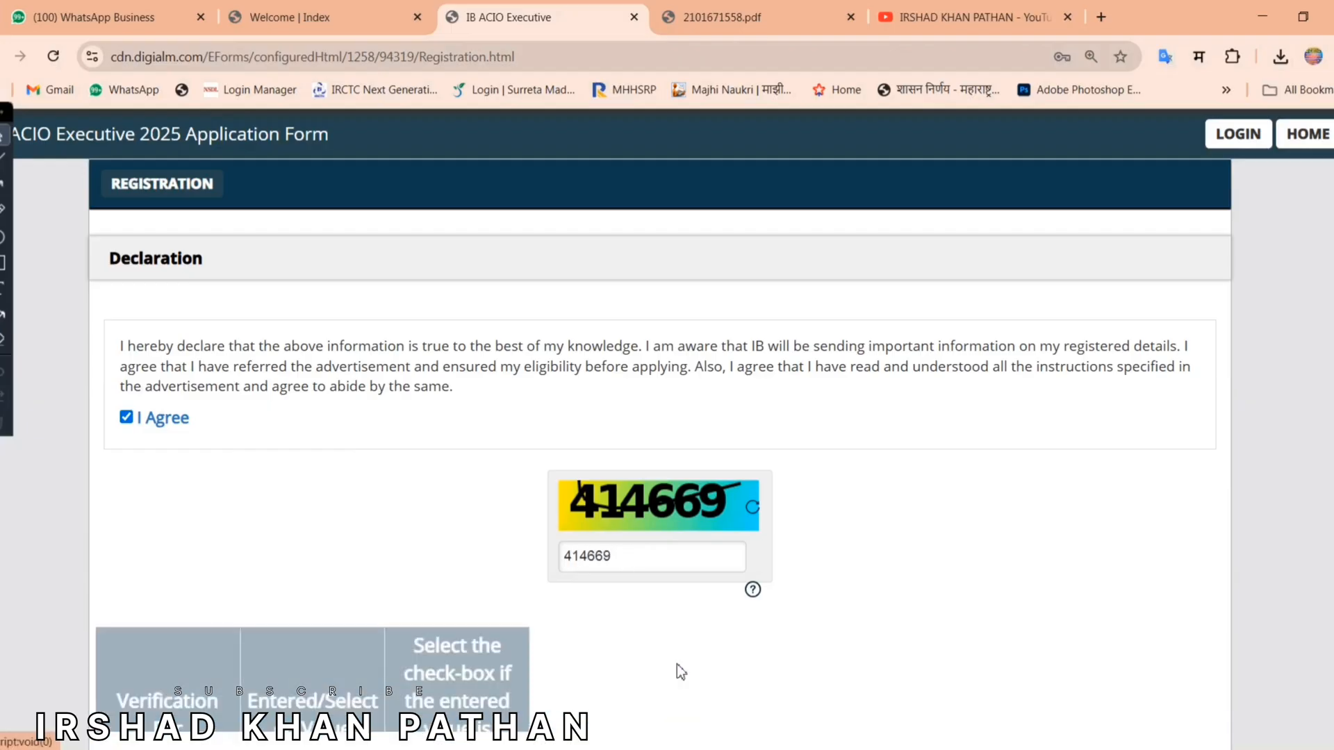
Step: Review the Post Name, full name, mobile number and email values in the verification table
scroll(543, 278, "down", 4)
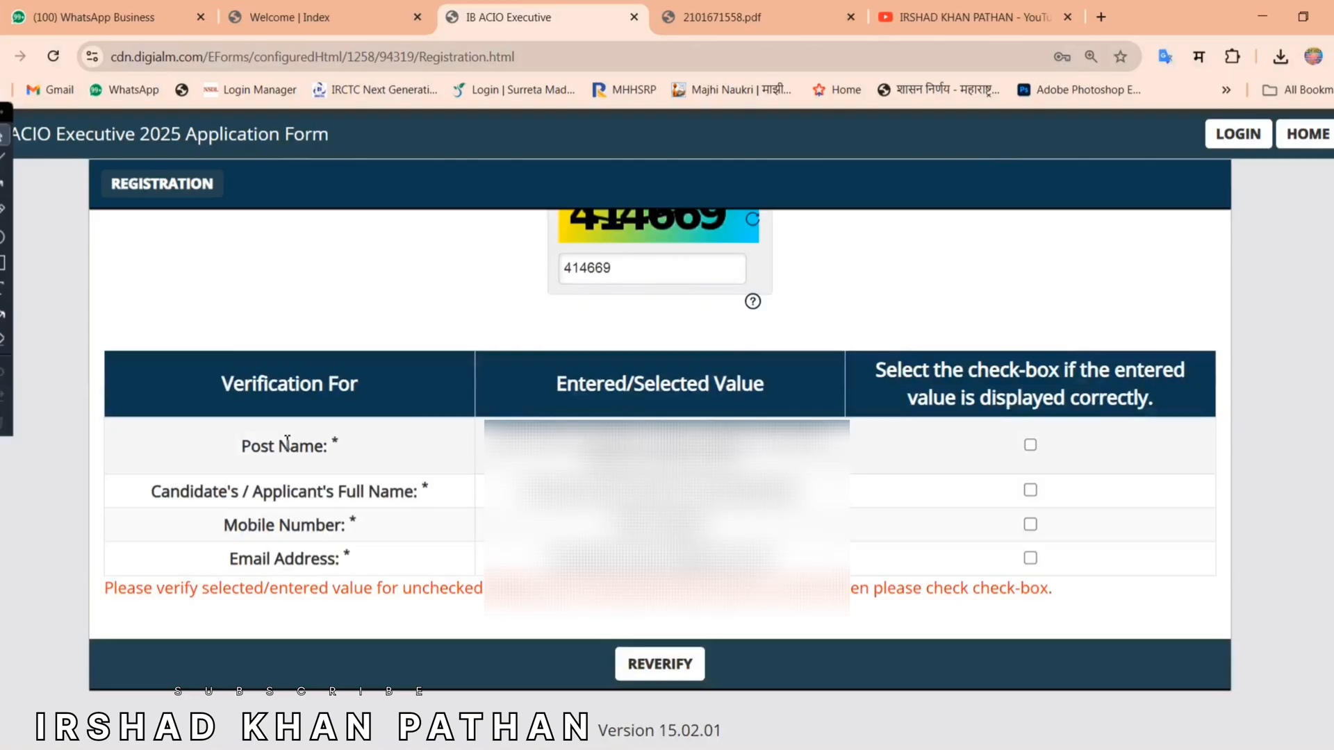
triple_click(264, 446)
left_click_drag(146, 494, 420, 491)
triple_click(220, 530)
triple_click(230, 559)
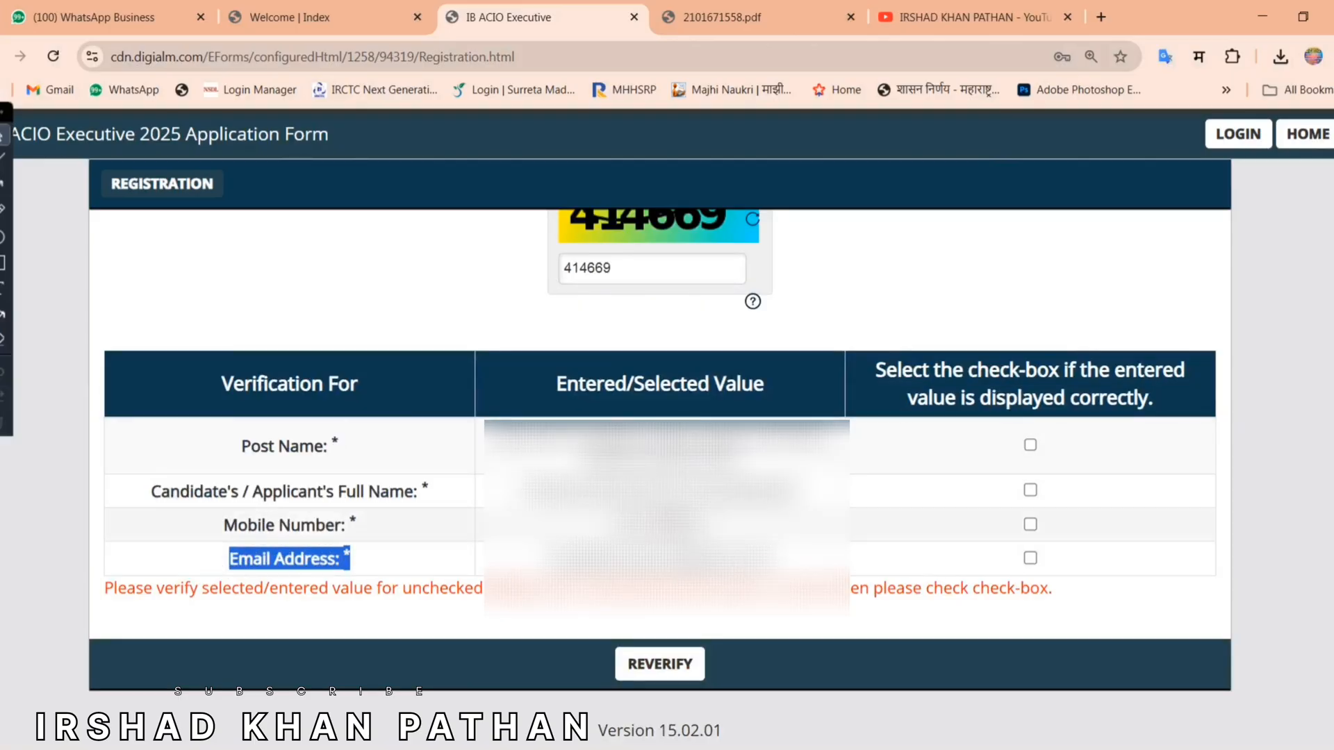
left_click_drag(495, 436, 805, 560)
left_click(817, 526)
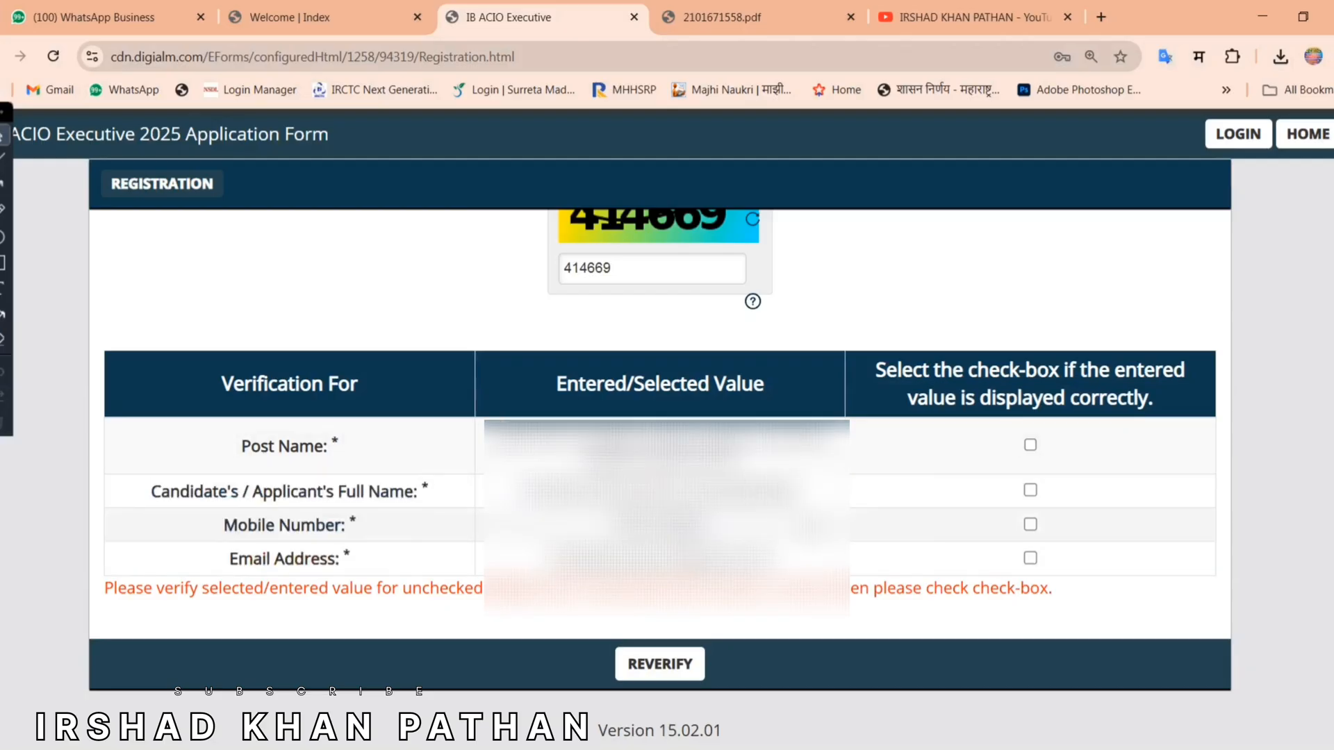
Step: Tick all four verification checkboxes and submit the registration
left_click(1030, 444)
left_click(1030, 491)
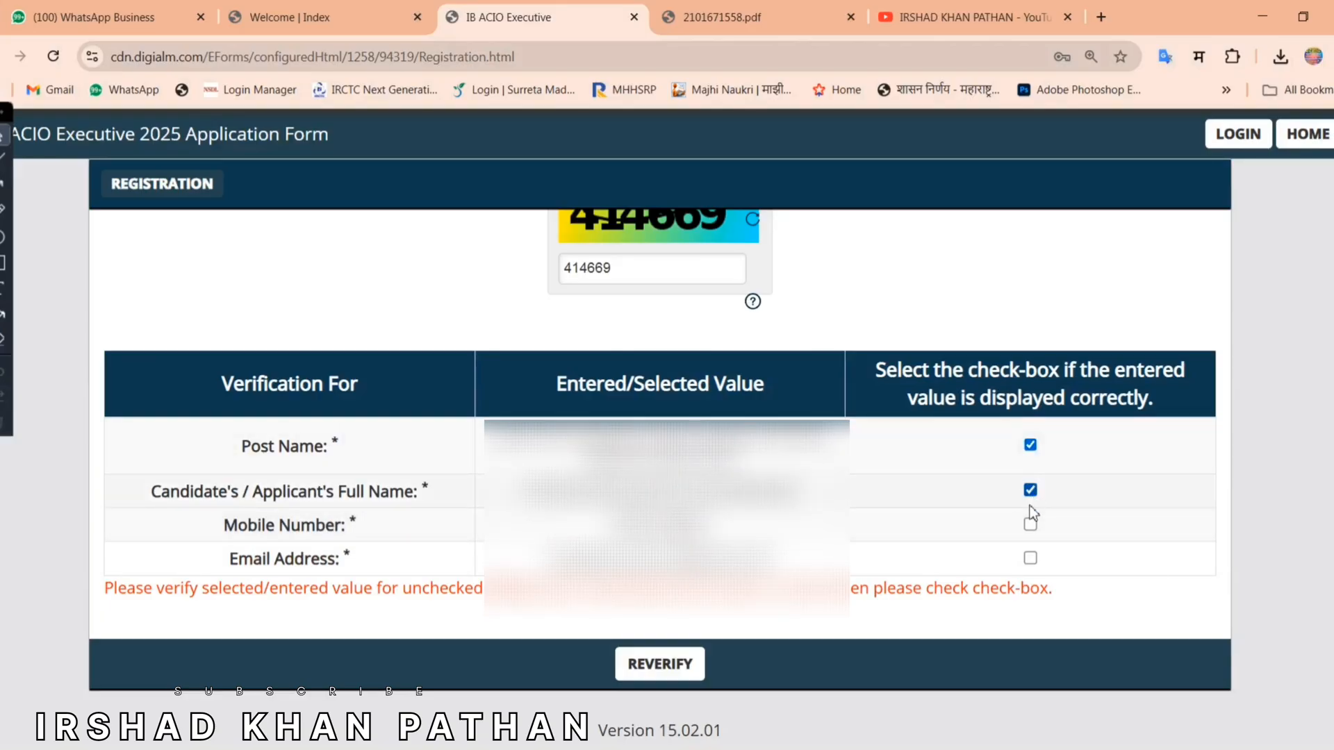
left_click(1030, 524)
left_click(1030, 557)
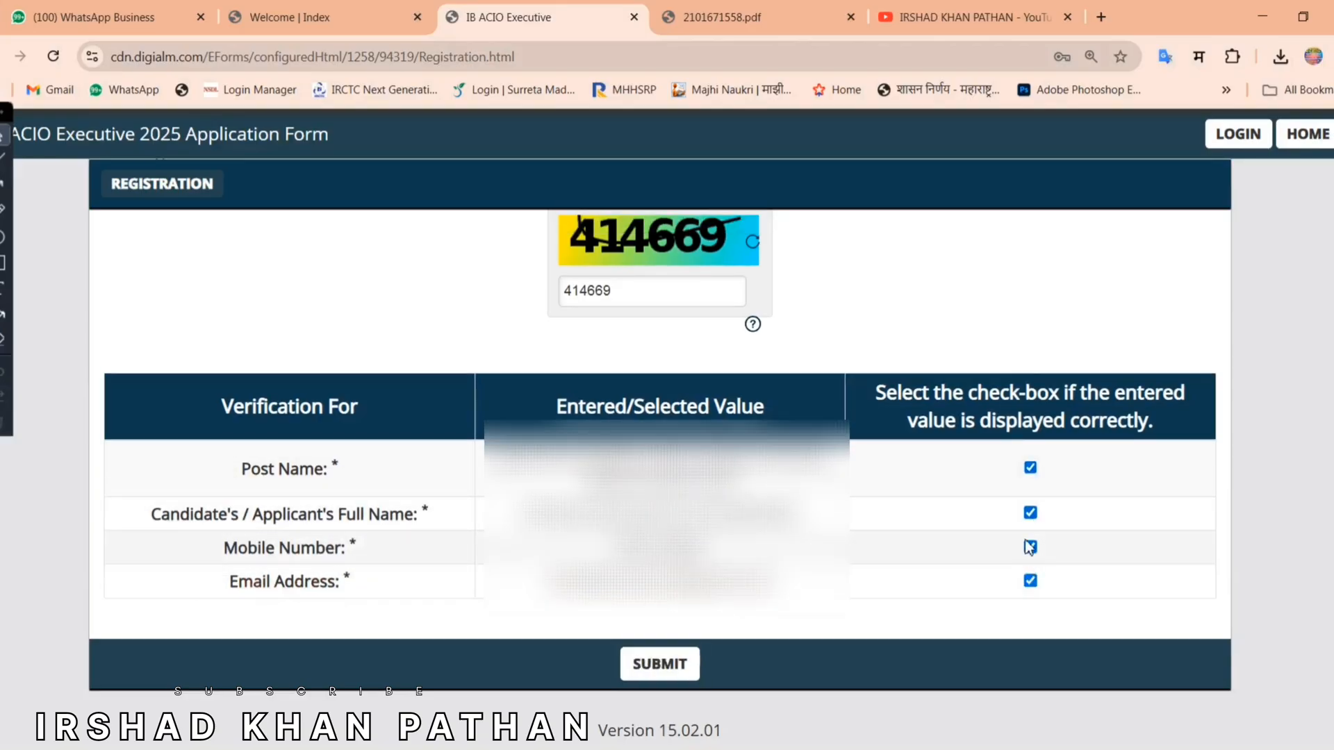
left_click(660, 664)
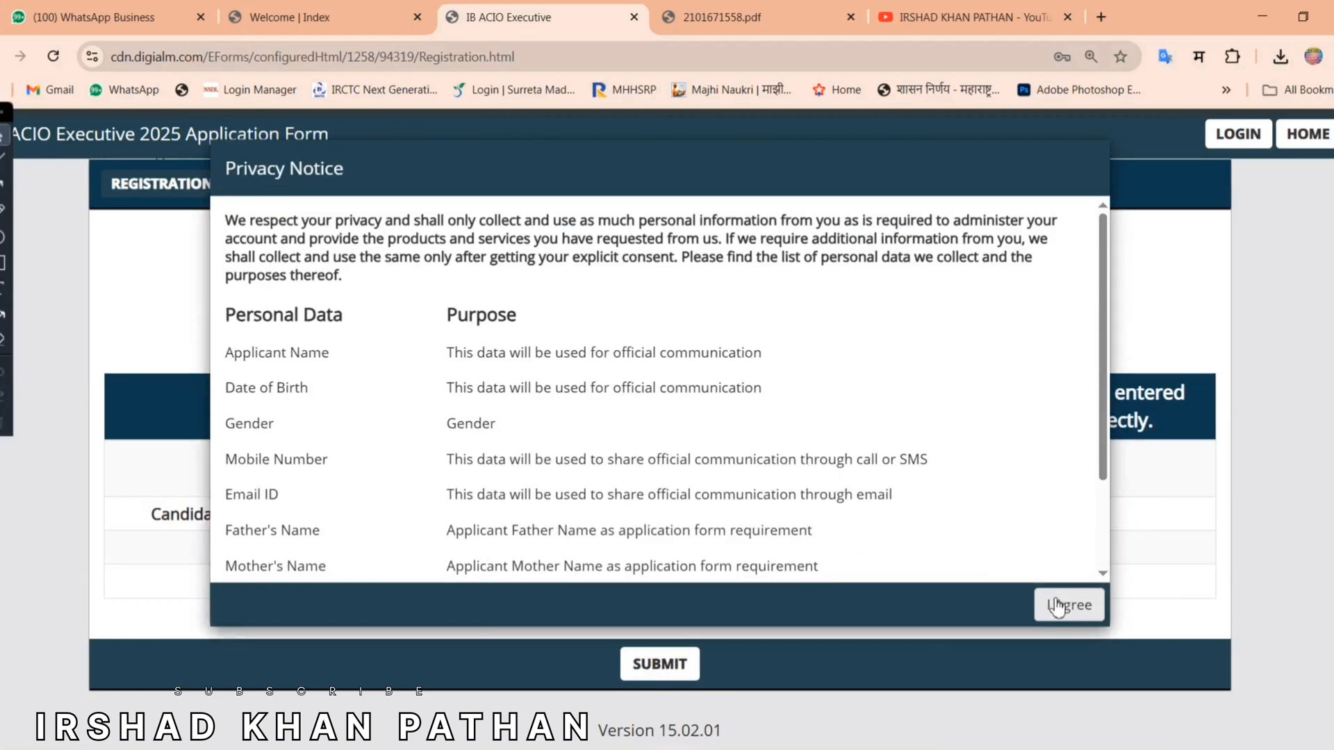
Step: Accept the Privacy Notice, confirm final submission, and go to the application from the profile page
left_click(1066, 607)
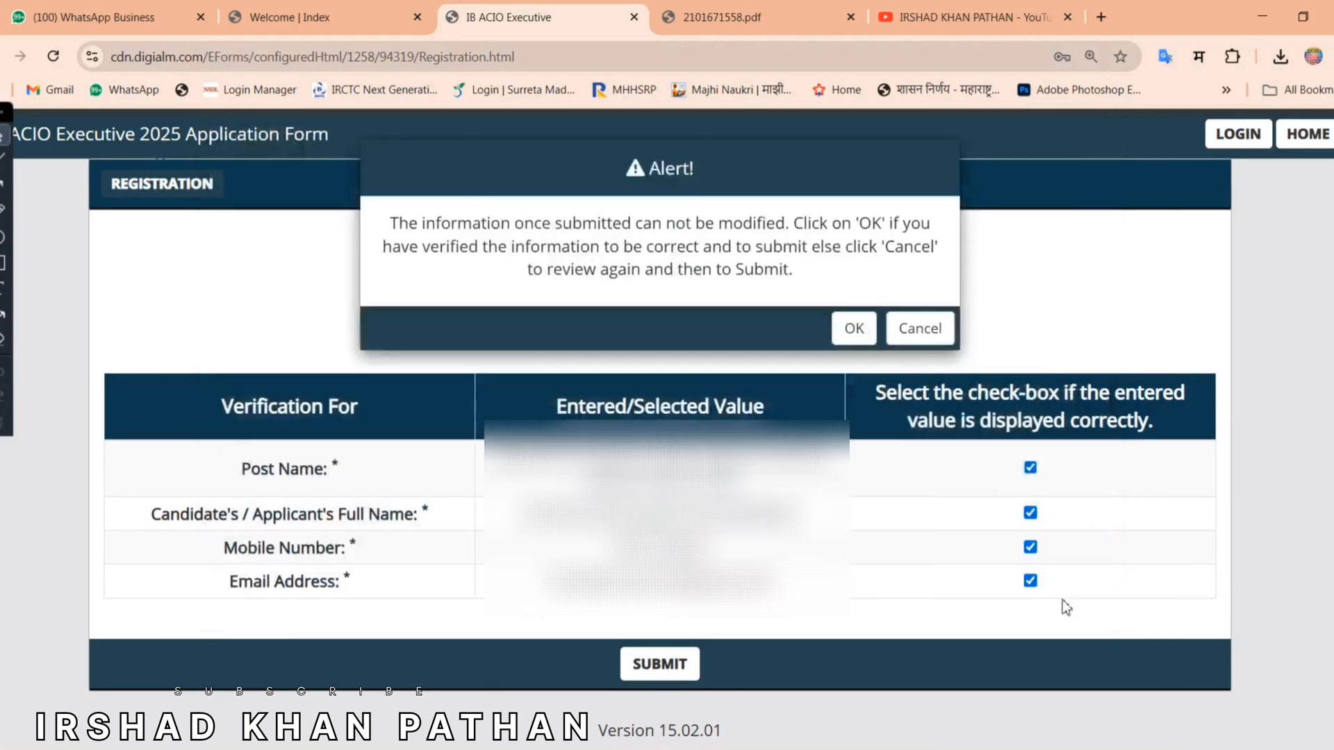
left_click_drag(387, 223, 811, 272)
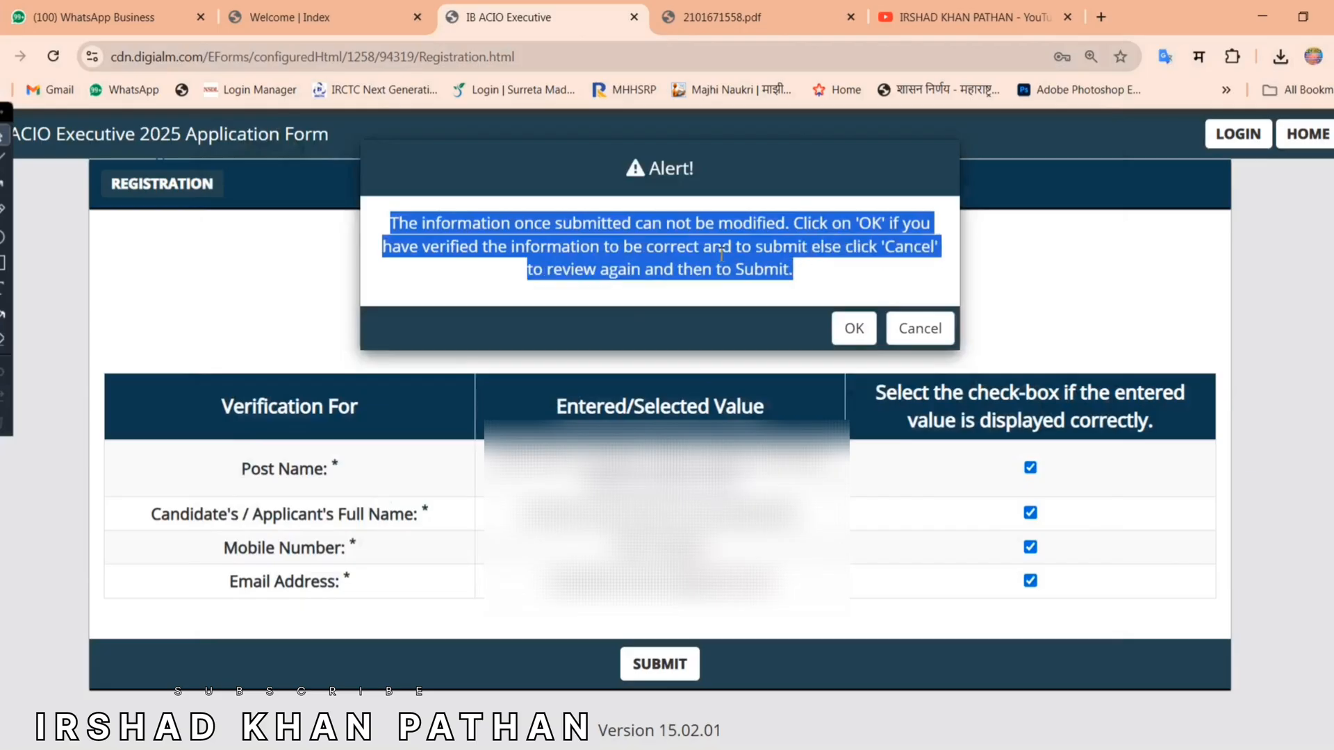
left_click(755, 268)
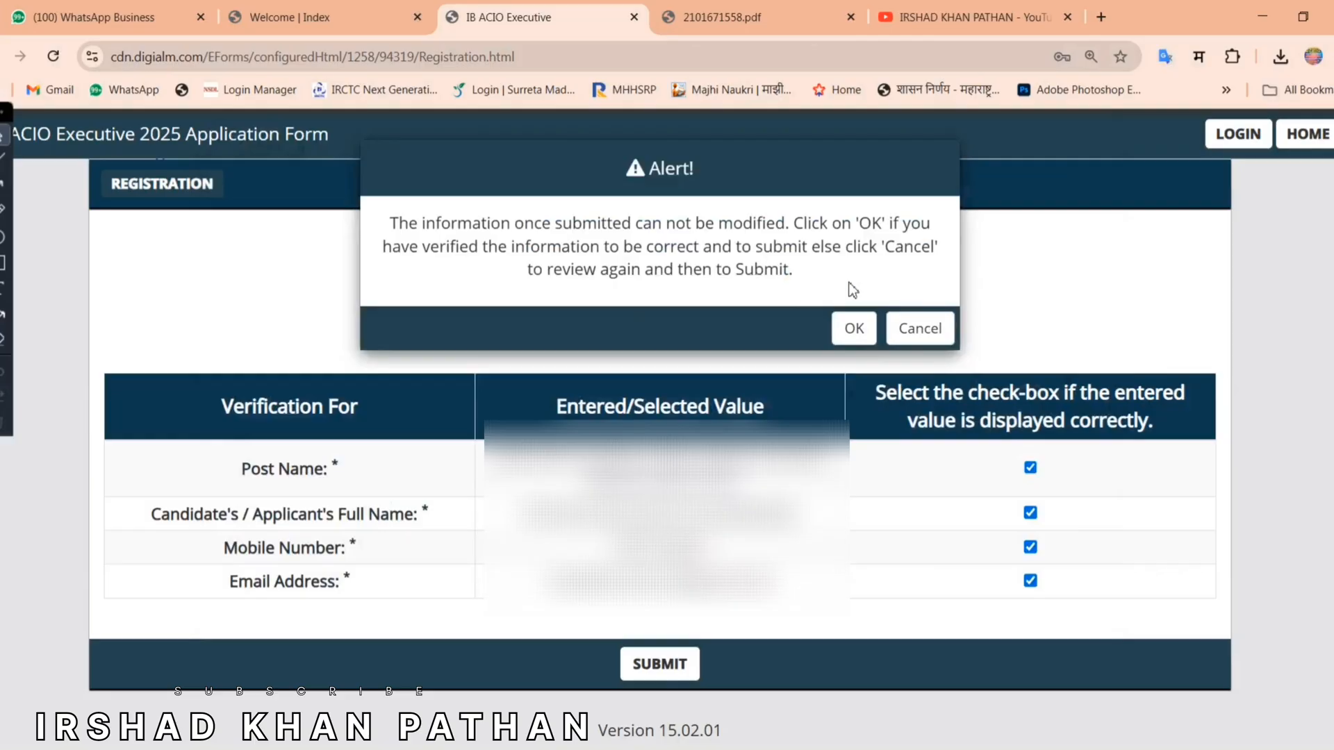
left_click(855, 328)
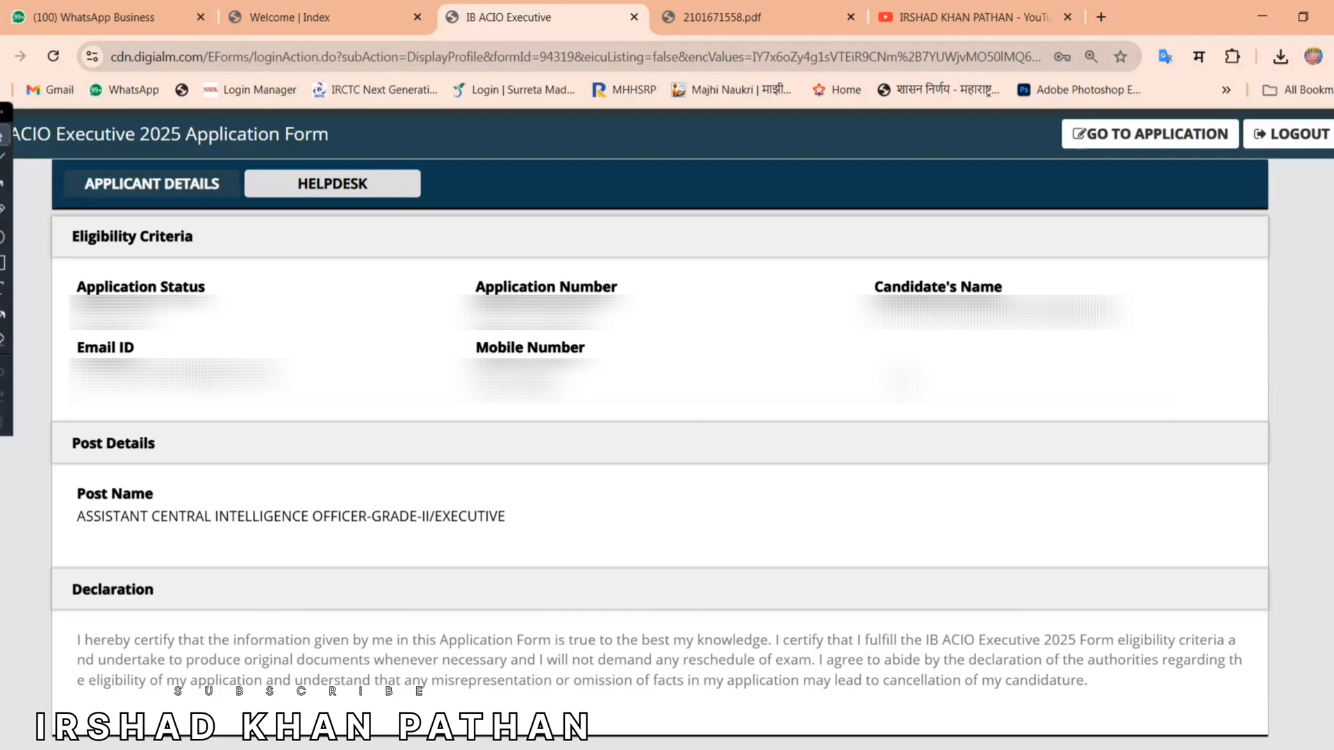
left_click(1115, 145)
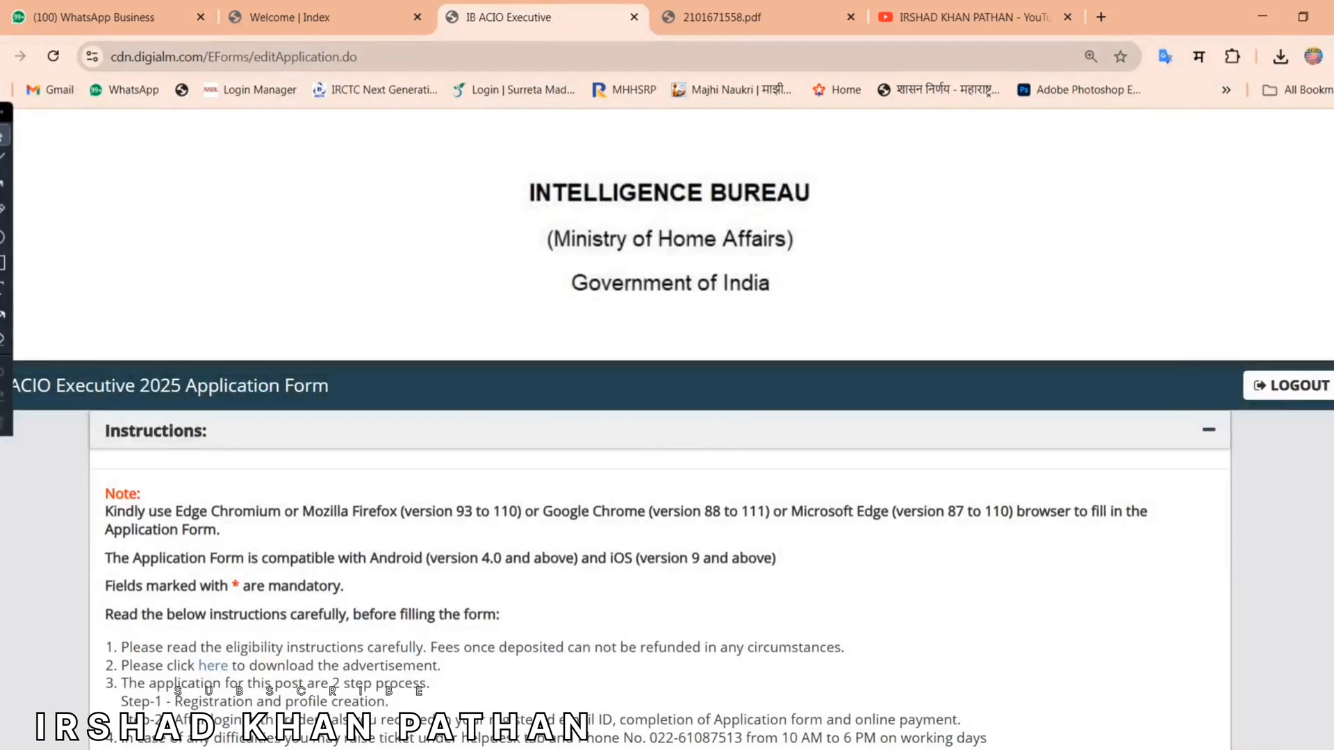
Step: Review the Application Number and the applied post name at the top of the form
scroll(105, 336, "down", 9)
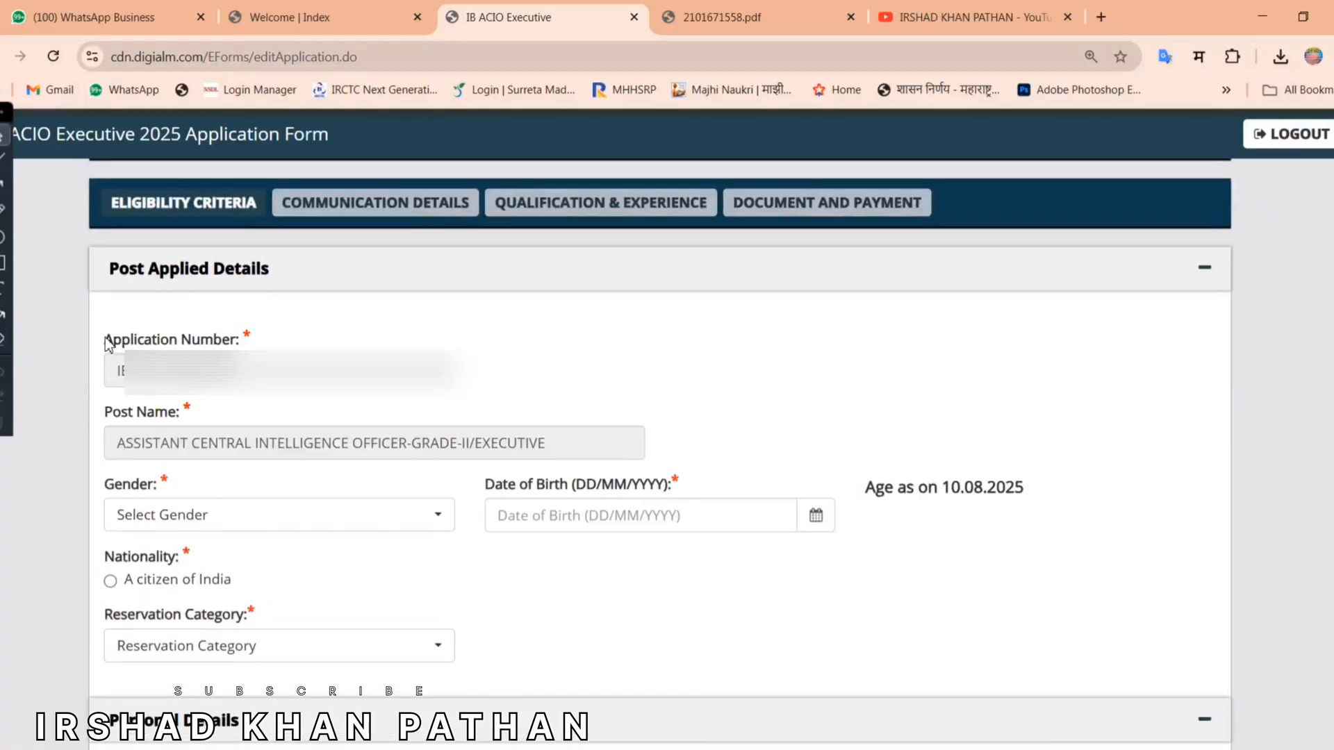
left_click_drag(106, 339, 240, 344)
left_click(313, 346)
left_click_drag(108, 342, 306, 346)
left_click(309, 345)
left_click_drag(122, 448, 592, 441)
left_click(593, 441)
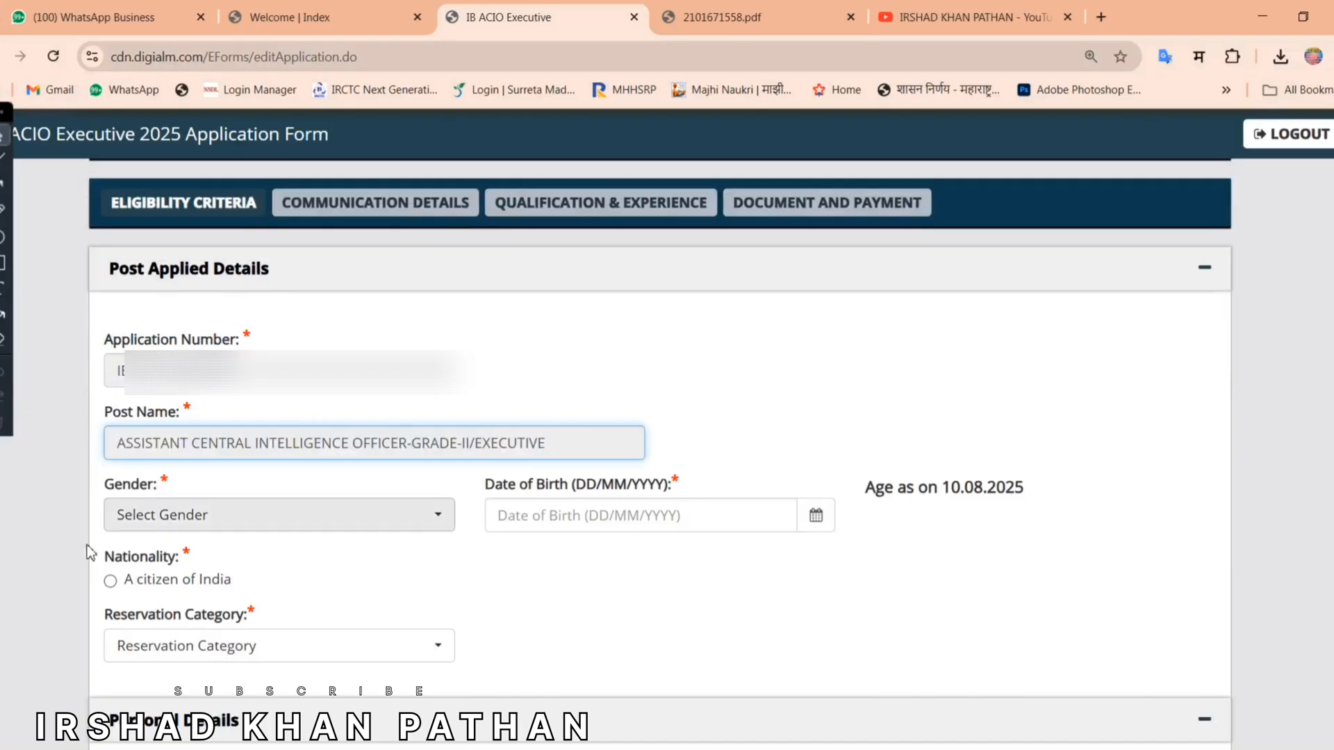
Step: Set Gender to Male and note the age reference date 10.08.2025
left_click(179, 518)
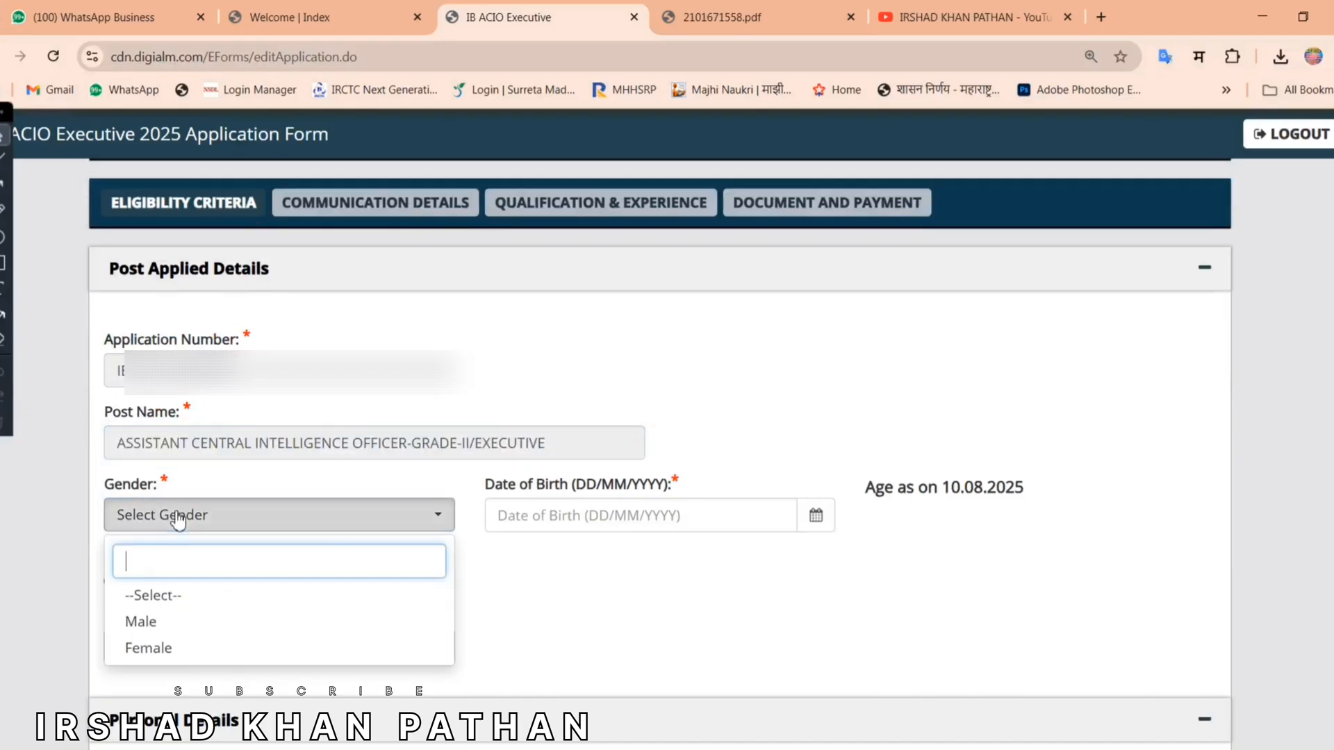
left_click(147, 627)
left_click_drag(499, 489, 686, 486)
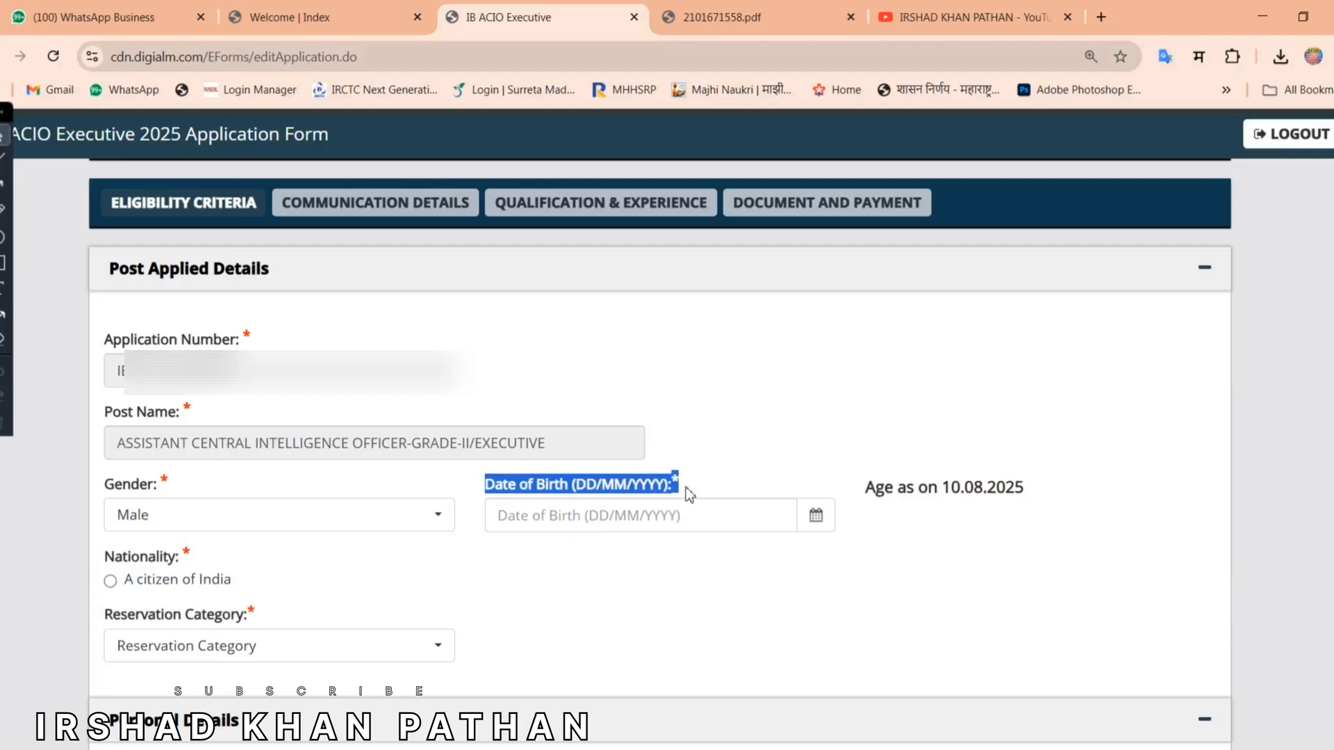
left_click(688, 495)
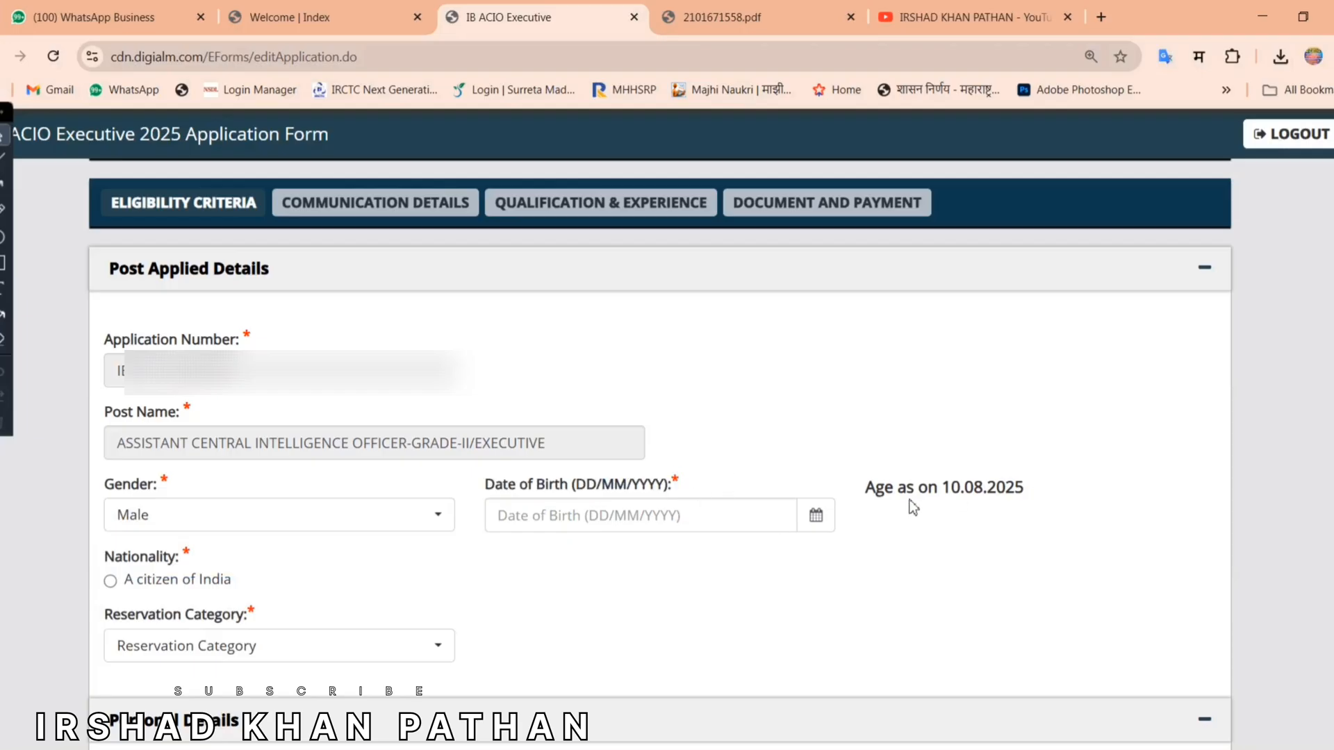
double_click(987, 494)
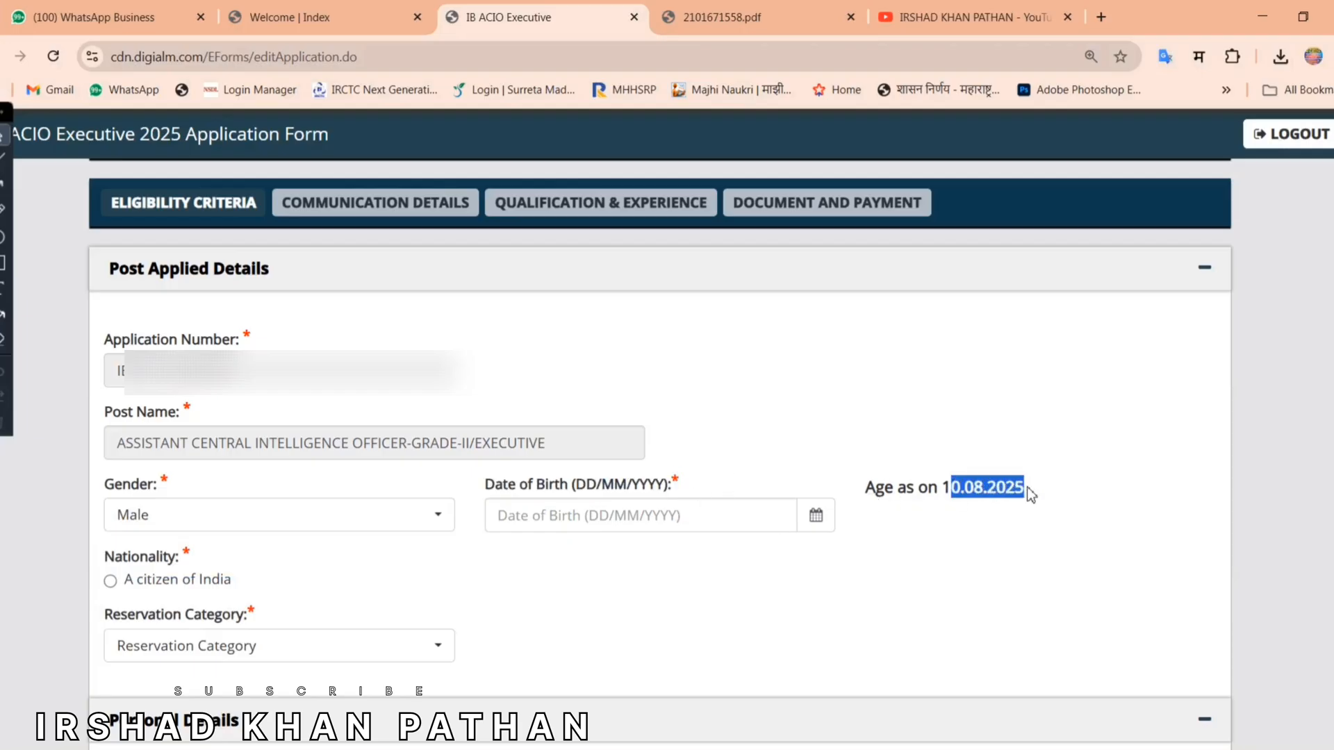
left_click(1014, 534)
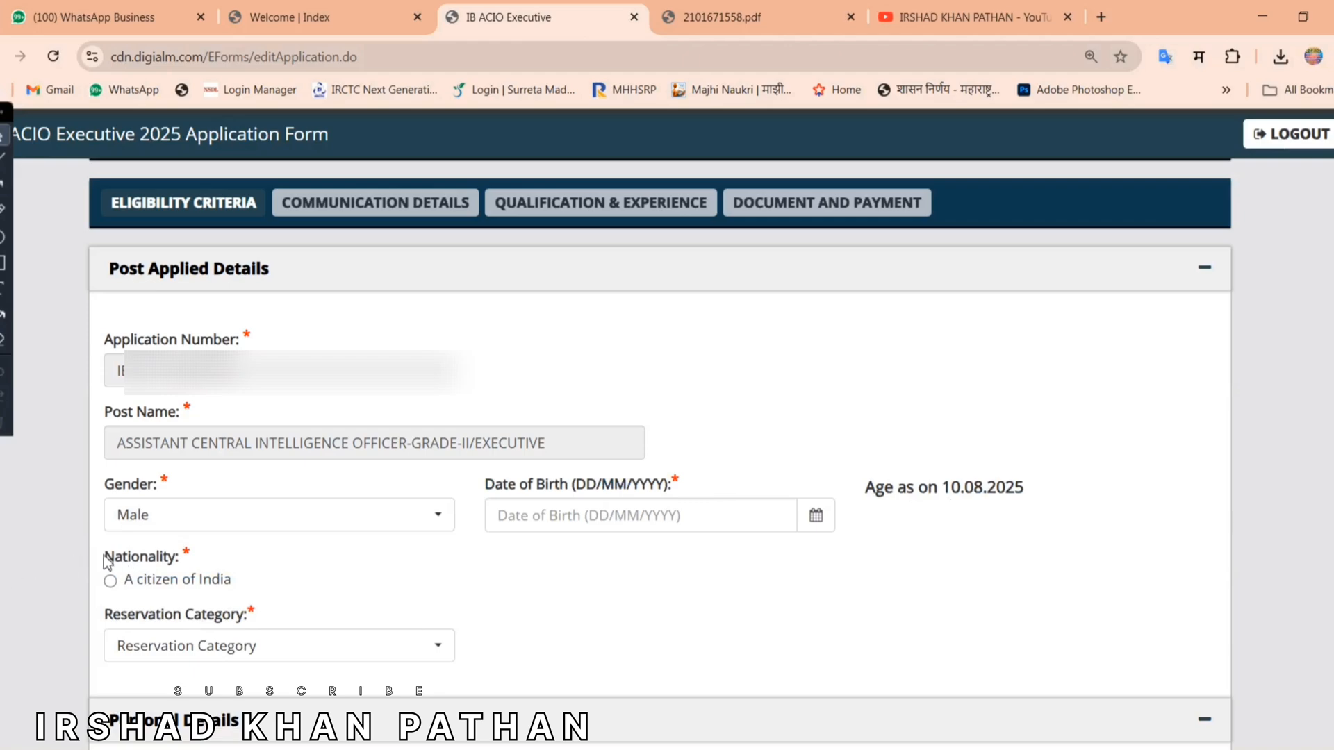
Step: Select 'A citizen of India' for nationality and OBC as the reservation category
left_click_drag(102, 556, 182, 558)
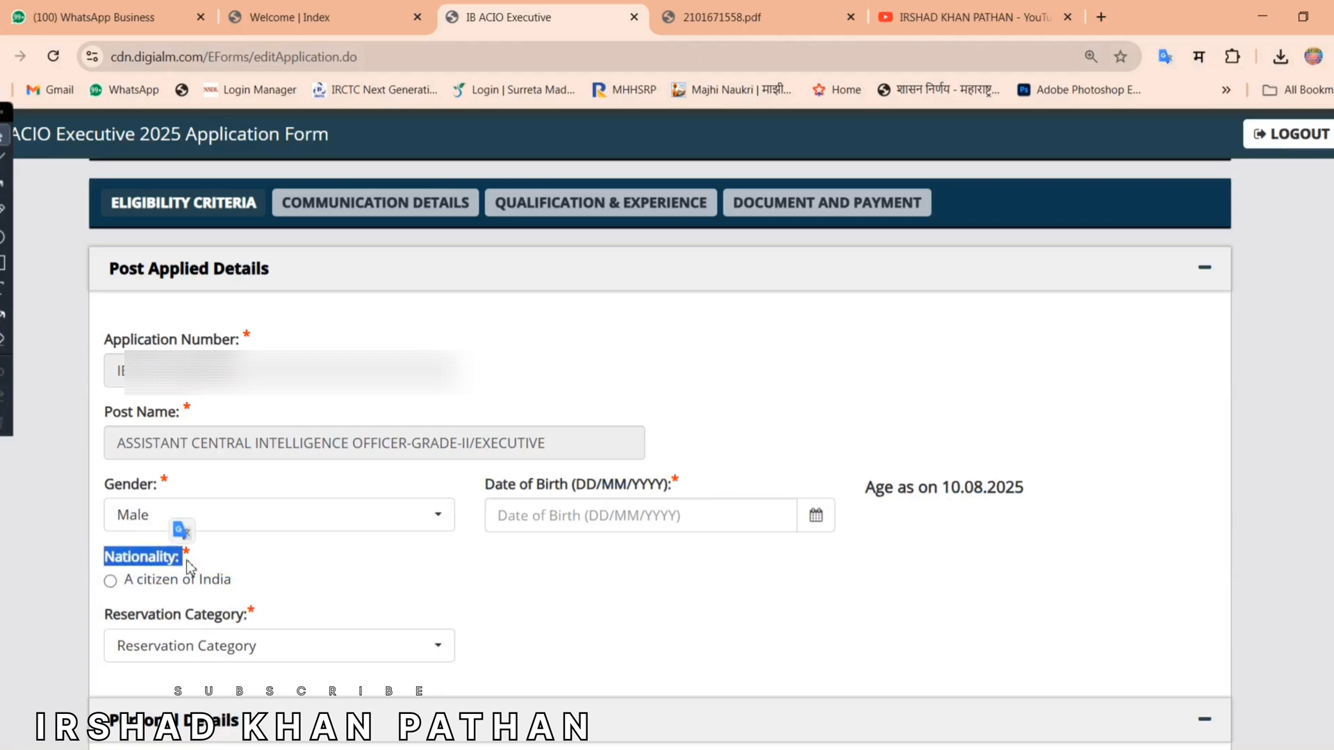
left_click(111, 581)
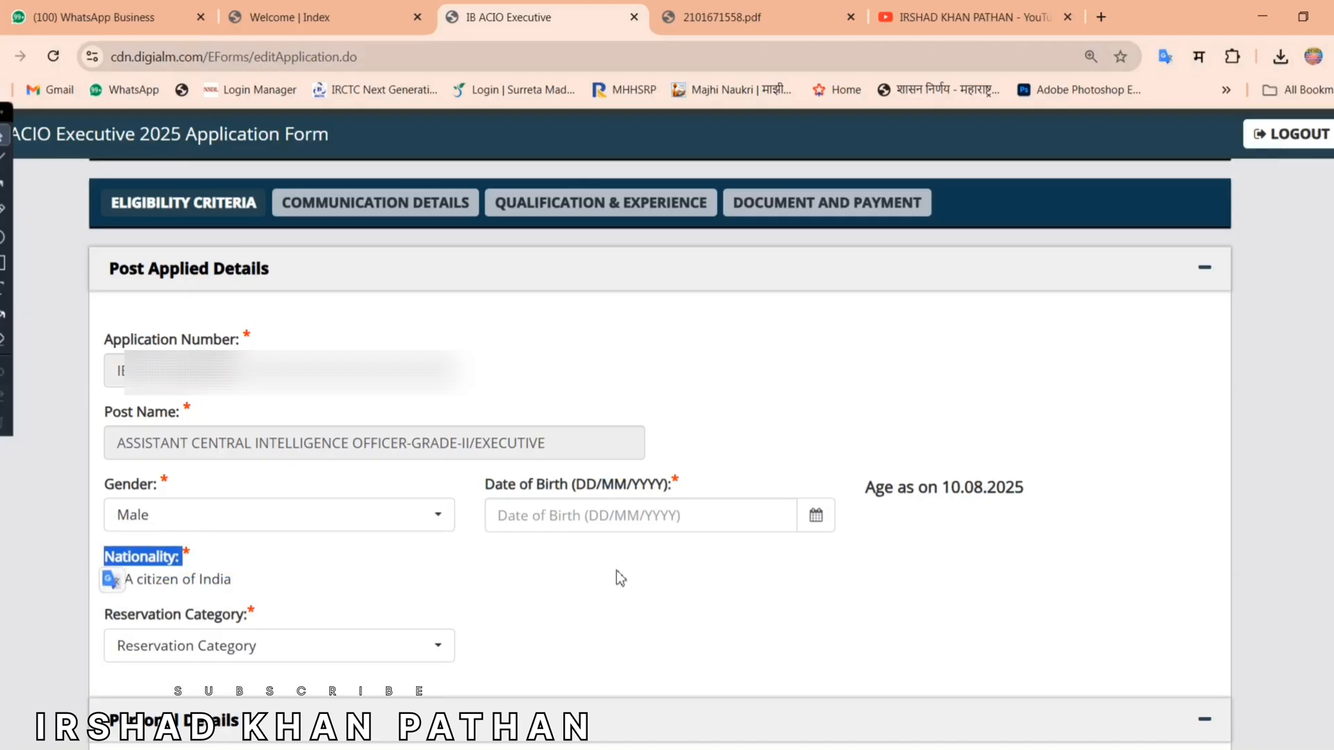
left_click(541, 584)
left_click_drag(104, 614, 273, 616)
left_click(321, 652)
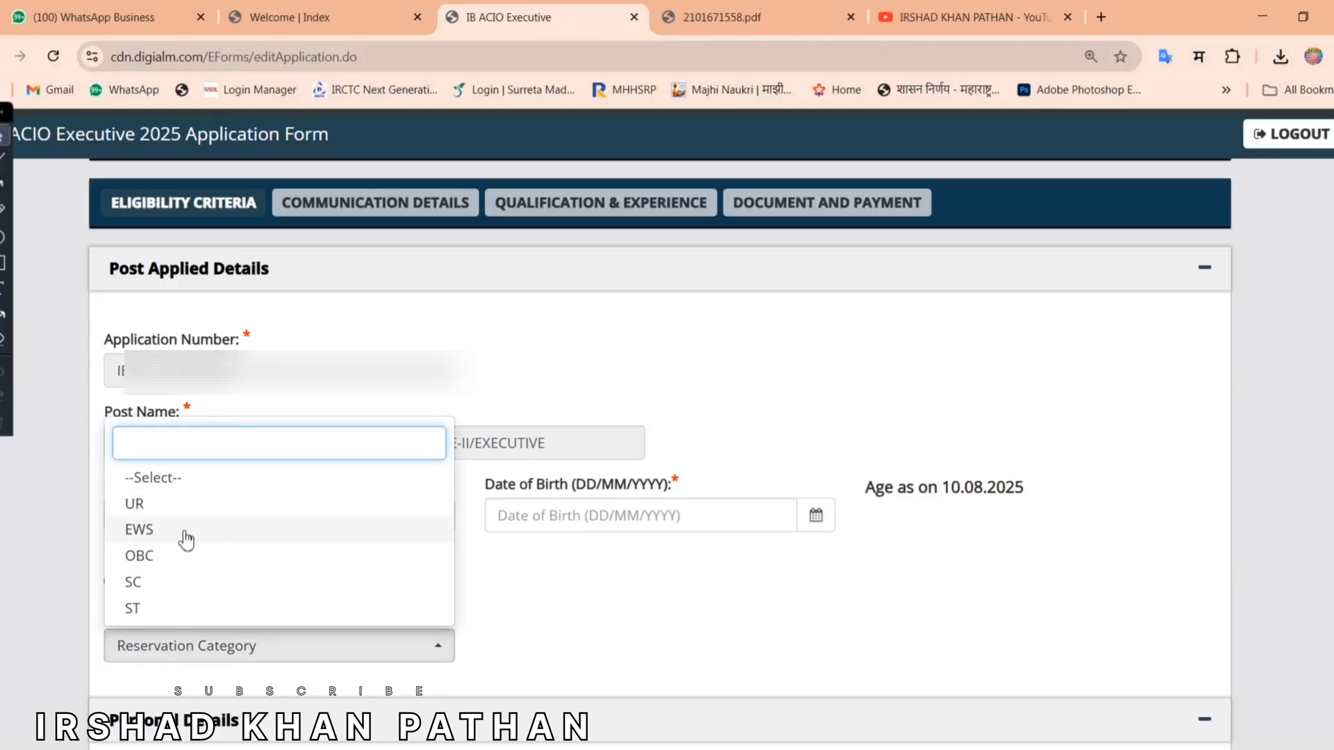
left_click(191, 560)
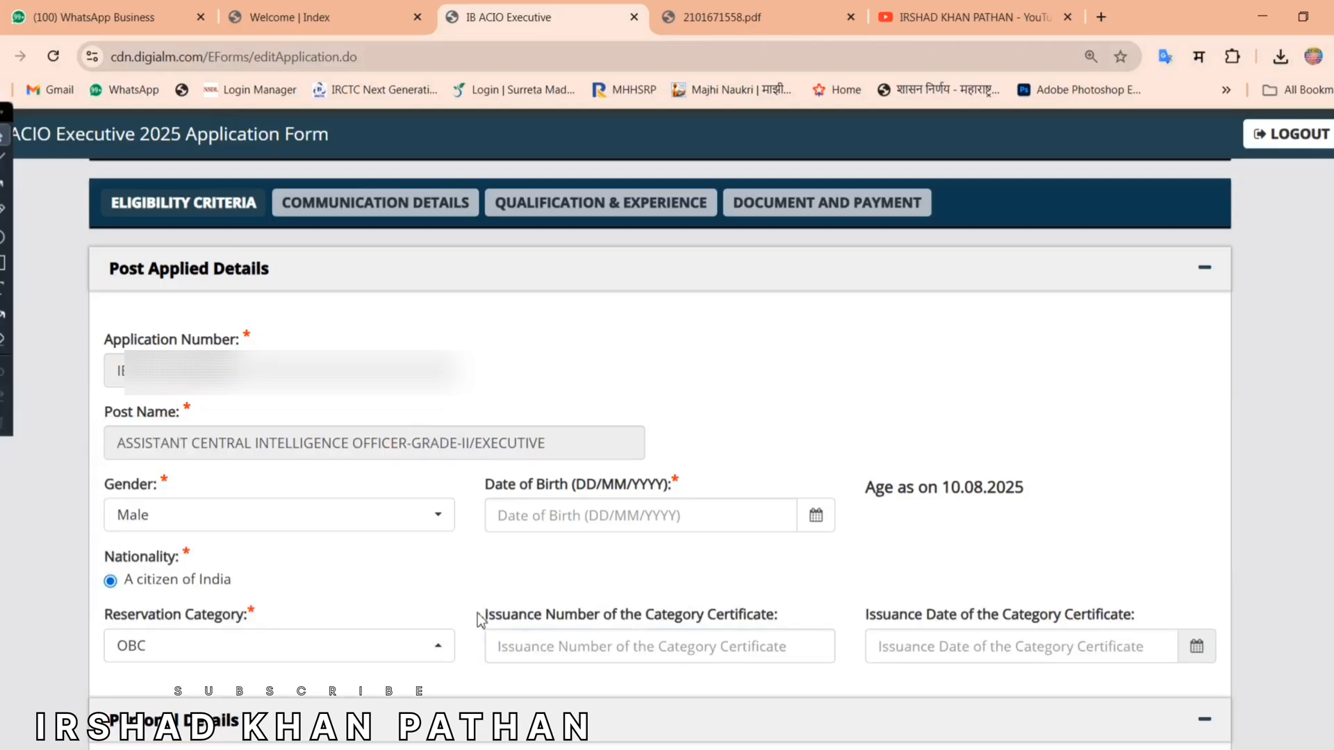
Step: Check the certificate issuance number and date fields, closing the date calendar unused
left_click_drag(484, 614, 789, 619)
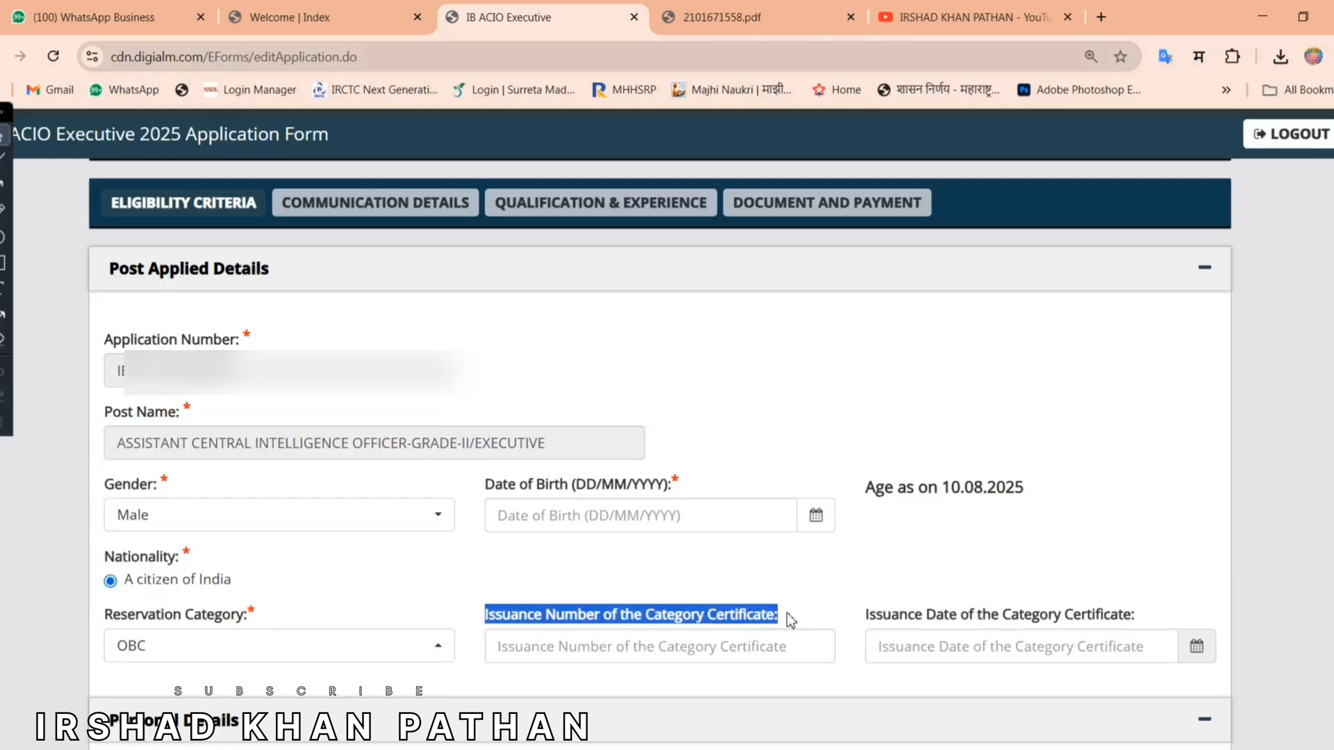
left_click(609, 619)
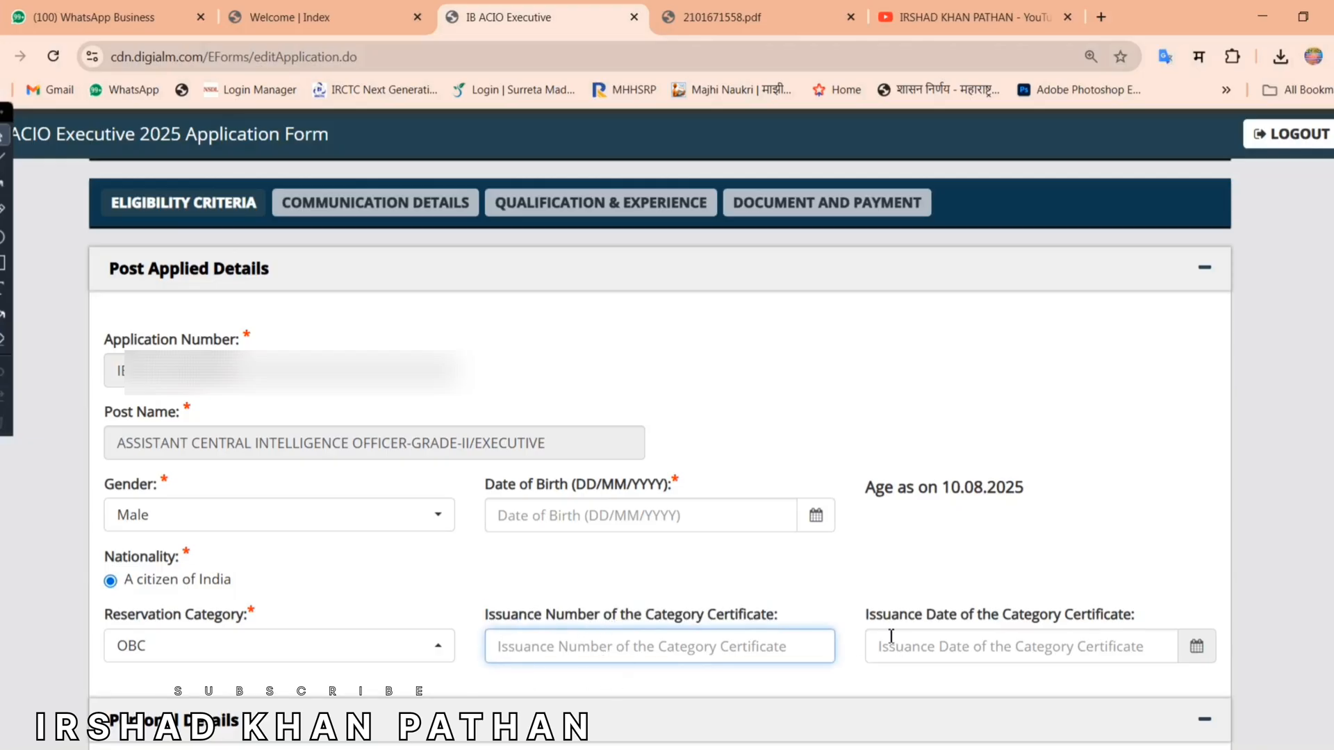
left_click_drag(874, 619, 1160, 618)
left_click(1159, 617)
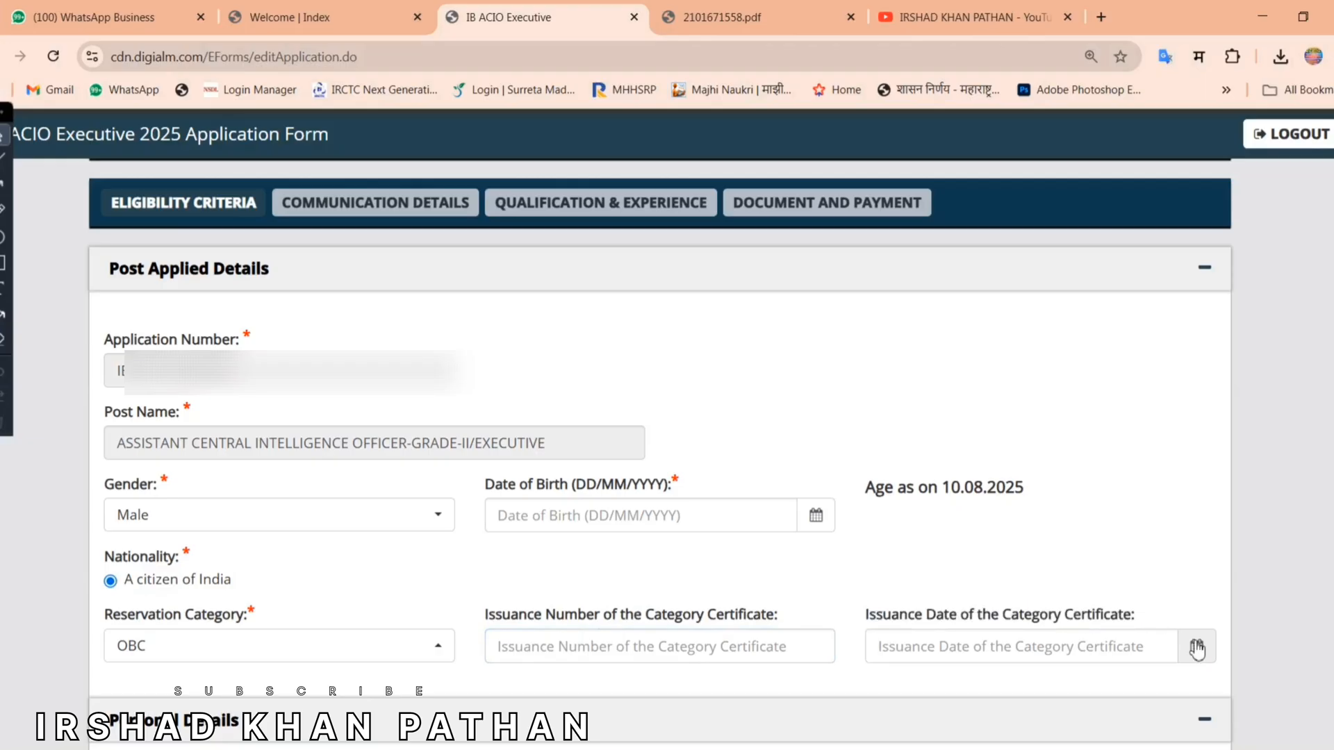
left_click(1196, 648)
left_click(1148, 586)
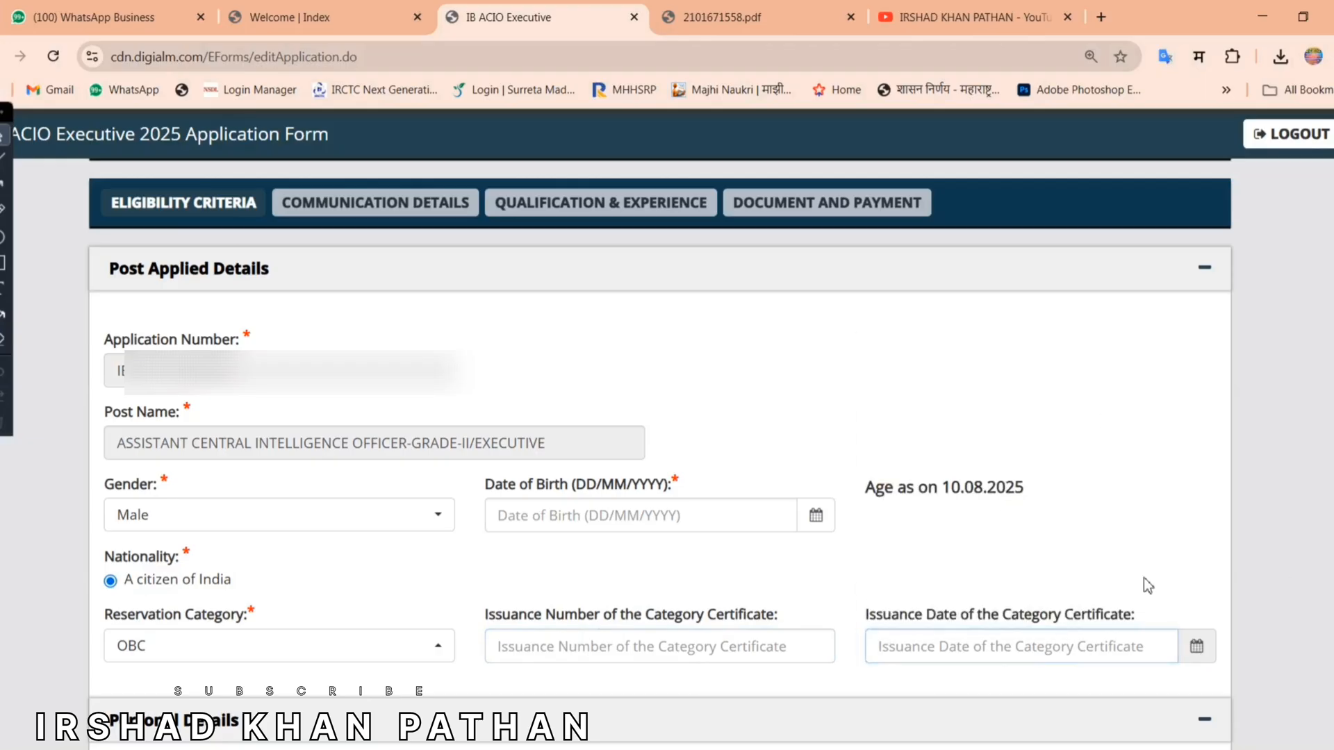
scroll(262, 660, "down", 6)
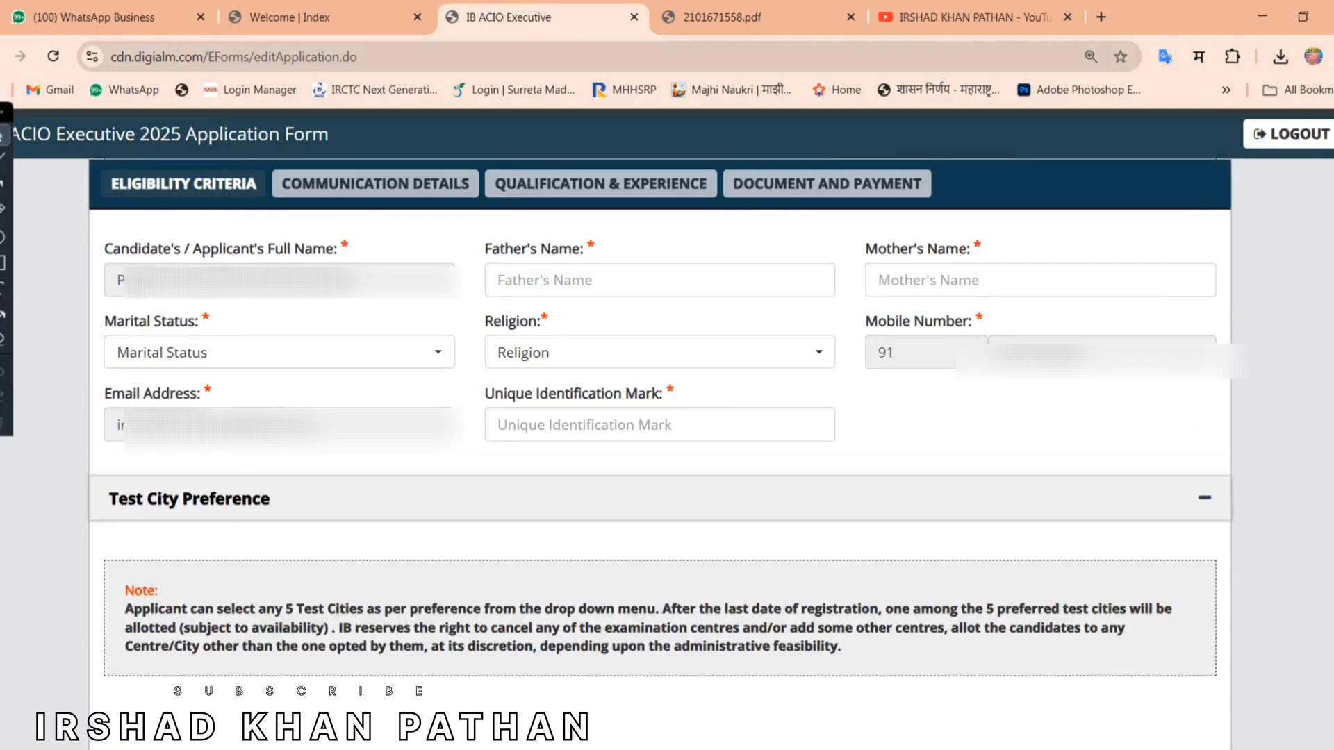
Step: Review the applicant's name, Father's Name and Mother's Name fields
triple_click(389, 273)
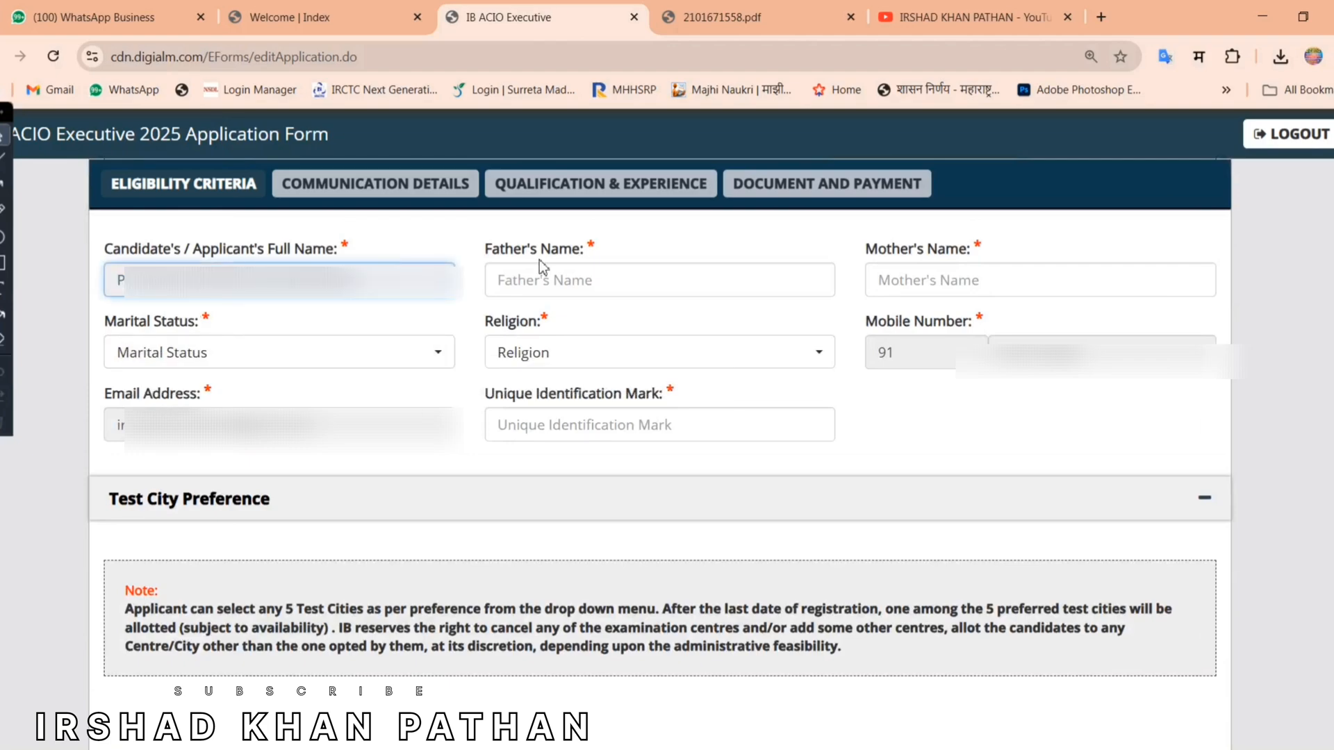
left_click_drag(478, 252, 612, 263)
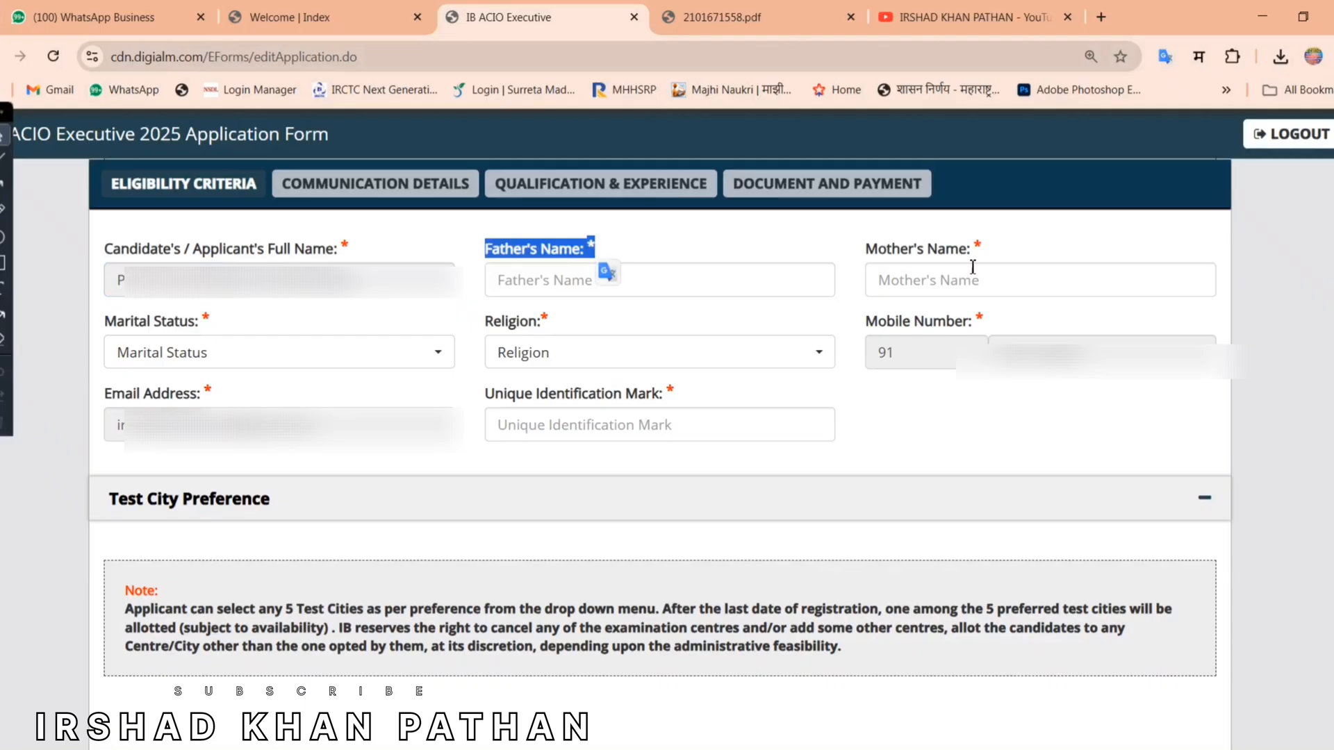
left_click_drag(861, 248, 975, 254)
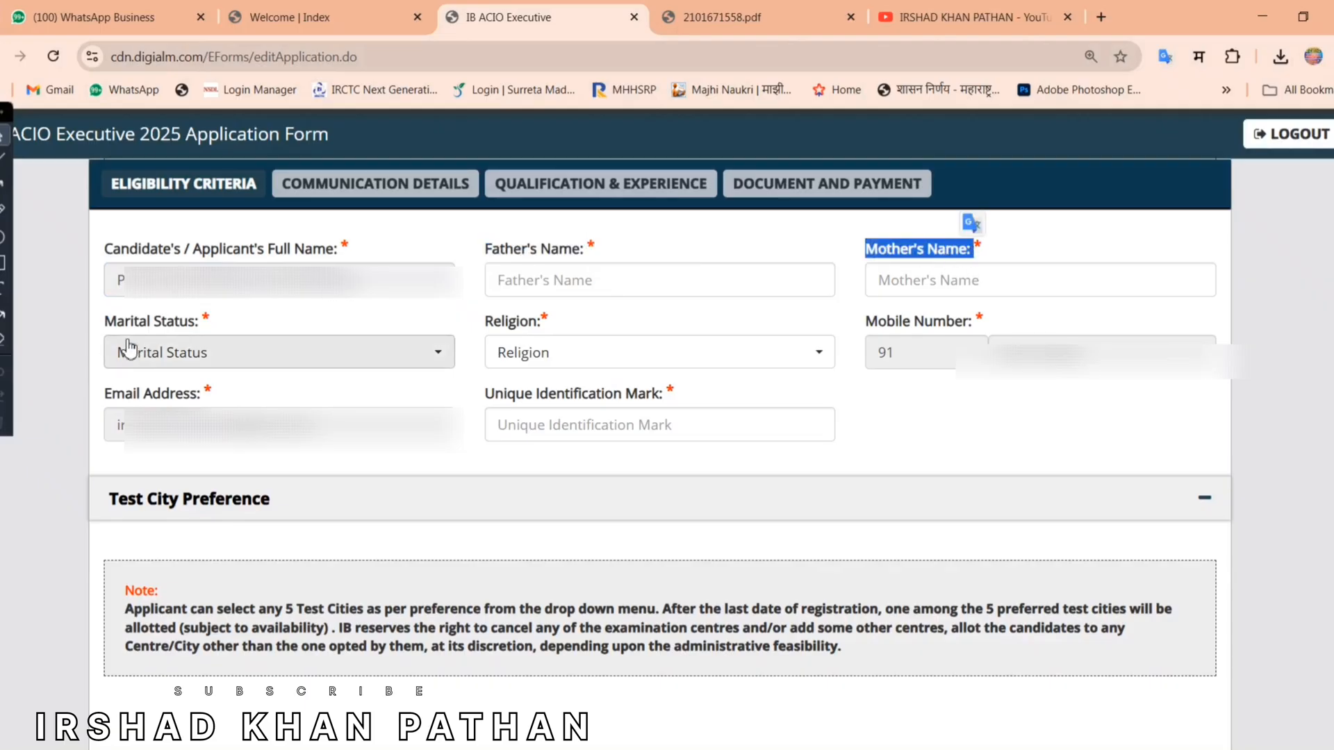
Step: Choose Unmarried for Marital Status and Muslim for Religion
left_click(205, 364)
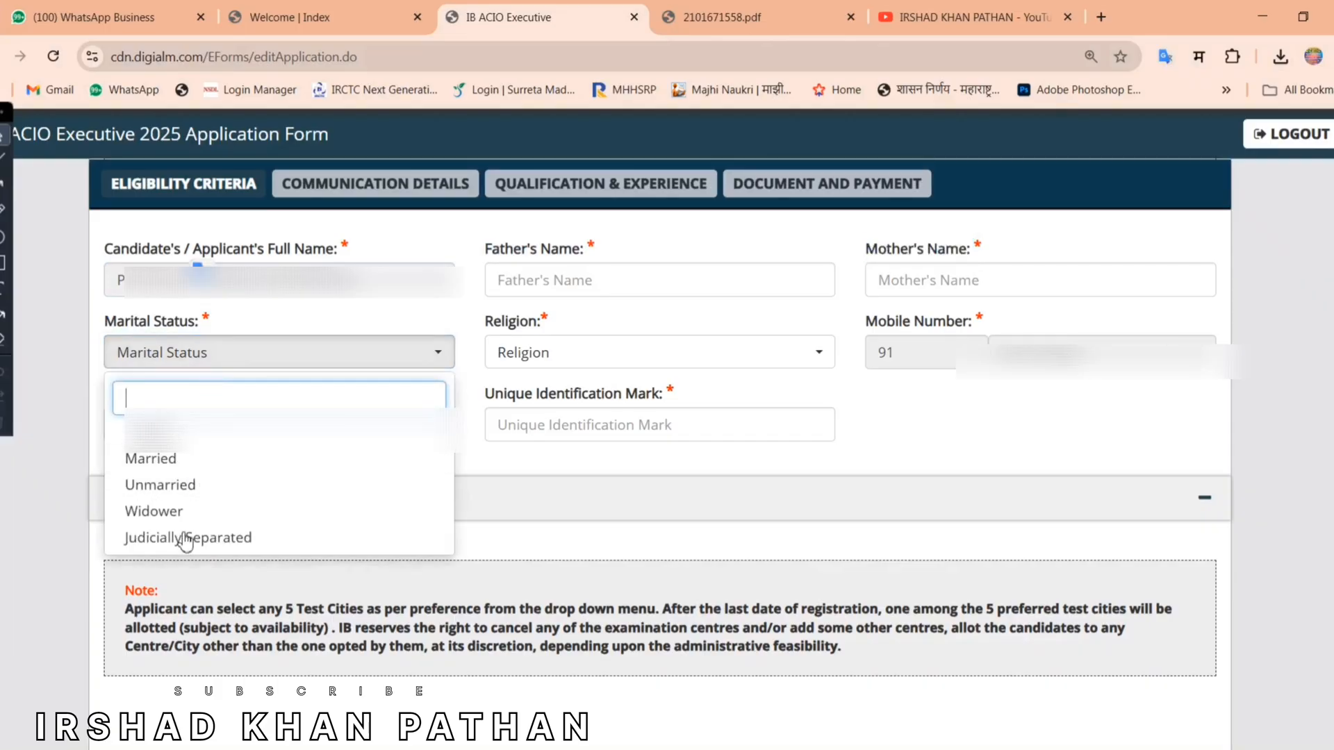
left_click(196, 484)
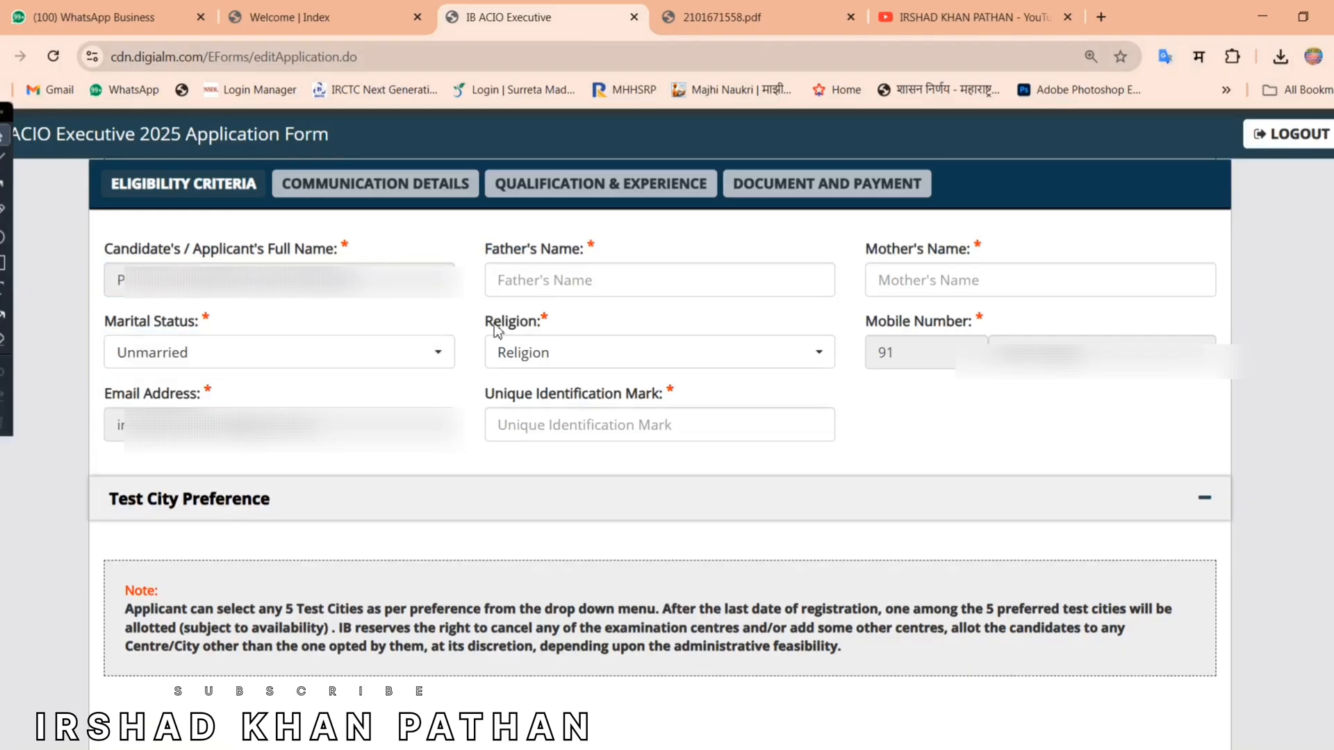
left_click_drag(486, 321, 549, 321)
left_click(625, 358)
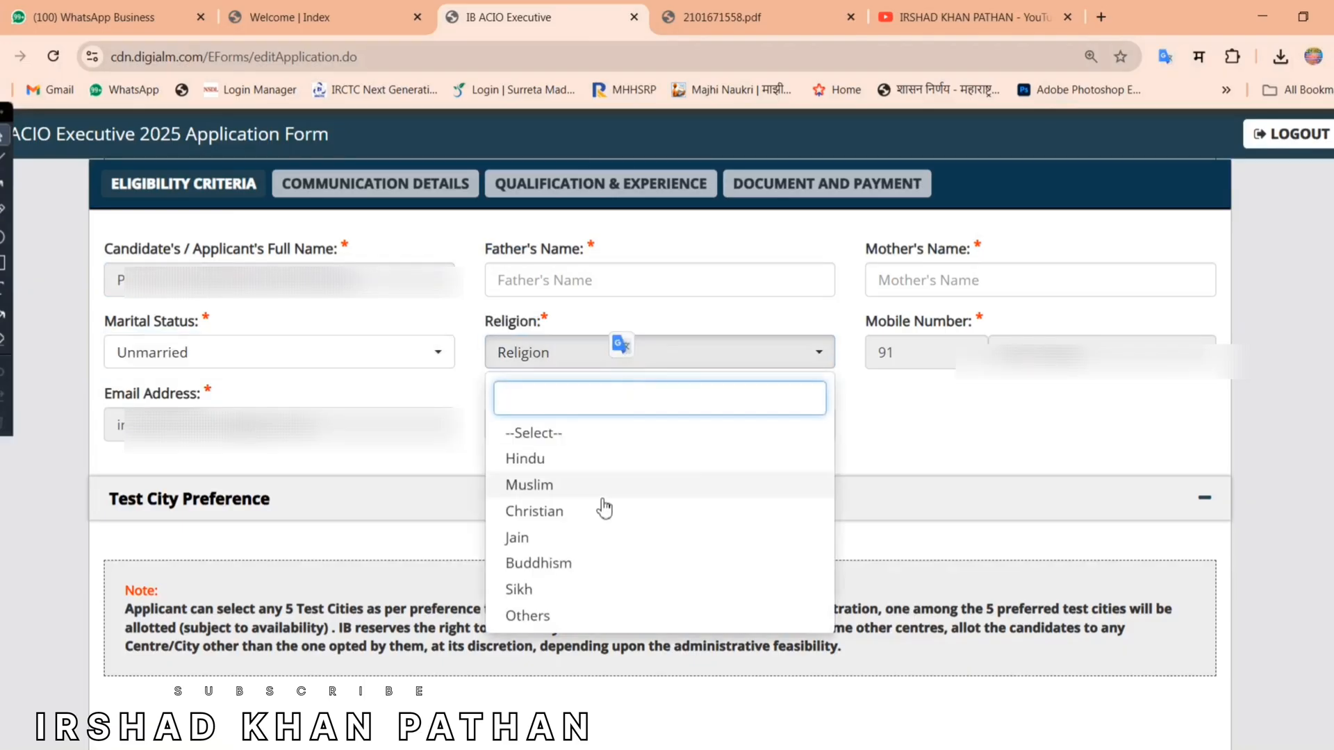
left_click(623, 486)
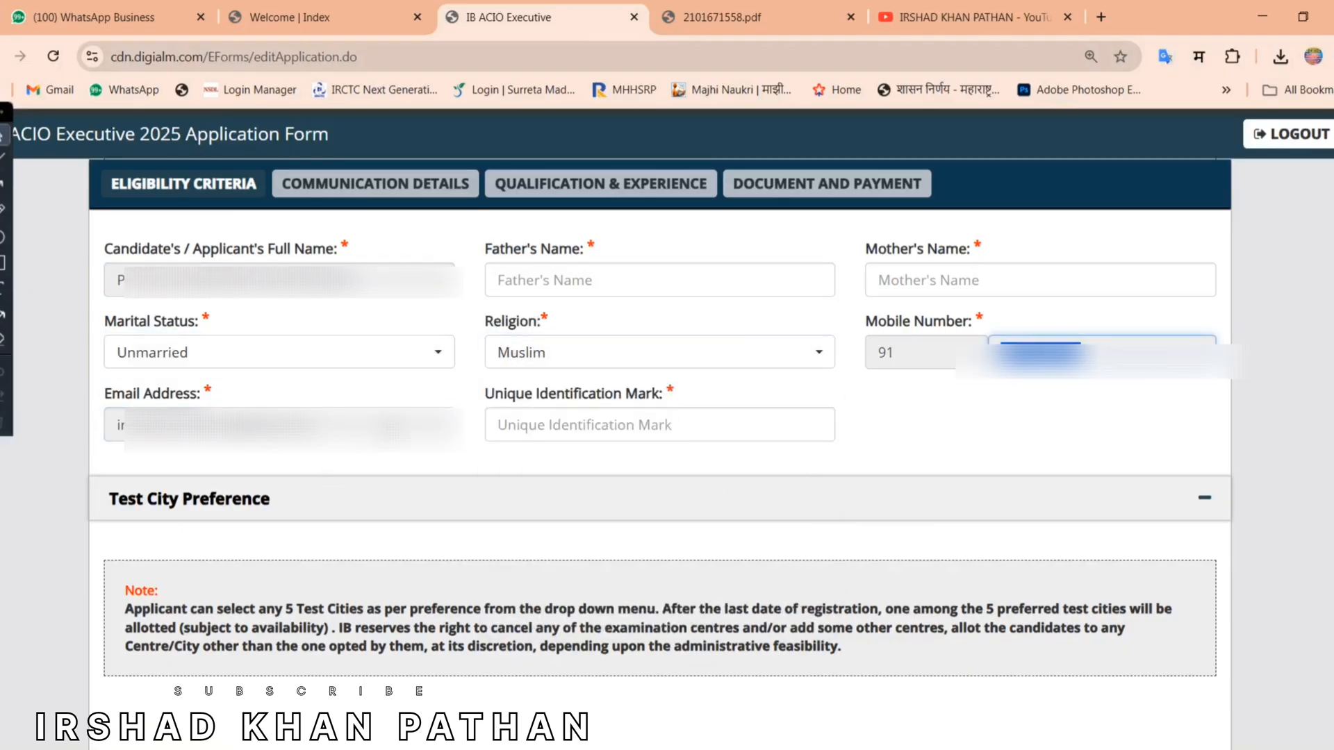
left_click(503, 428)
left_click_drag(485, 406, 634, 399)
left_click(927, 430)
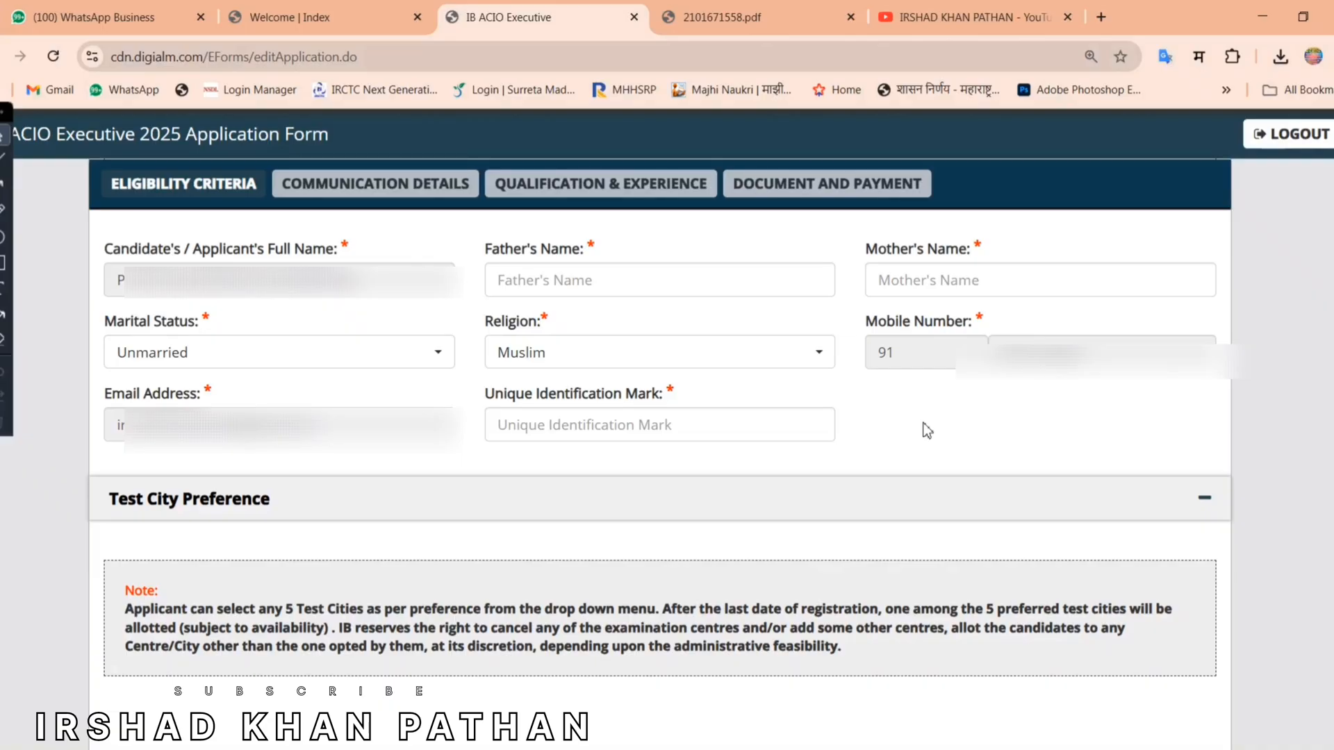
Step: Set Preferred Test State 1 to Maharashtra and look over the Test City 1 list
left_click(625, 279)
scroll(259, 282, "down", 5)
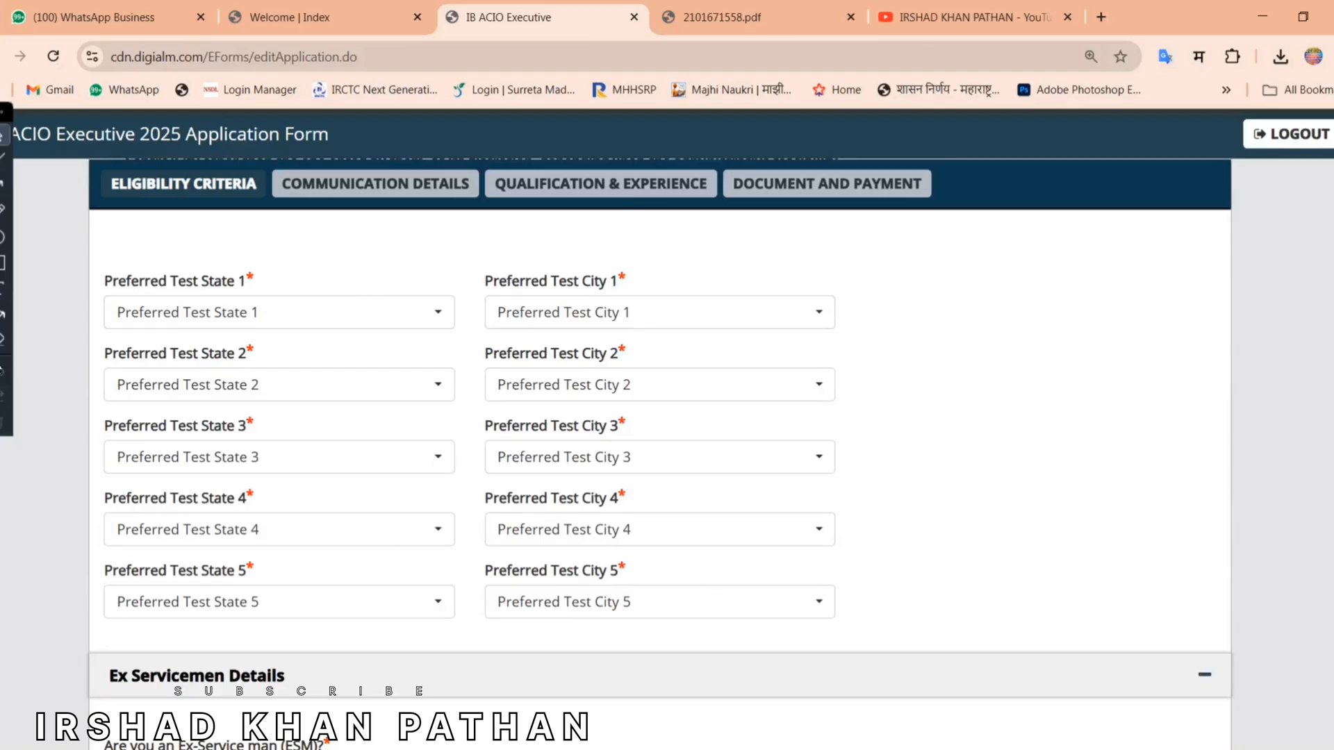
left_click(378, 324)
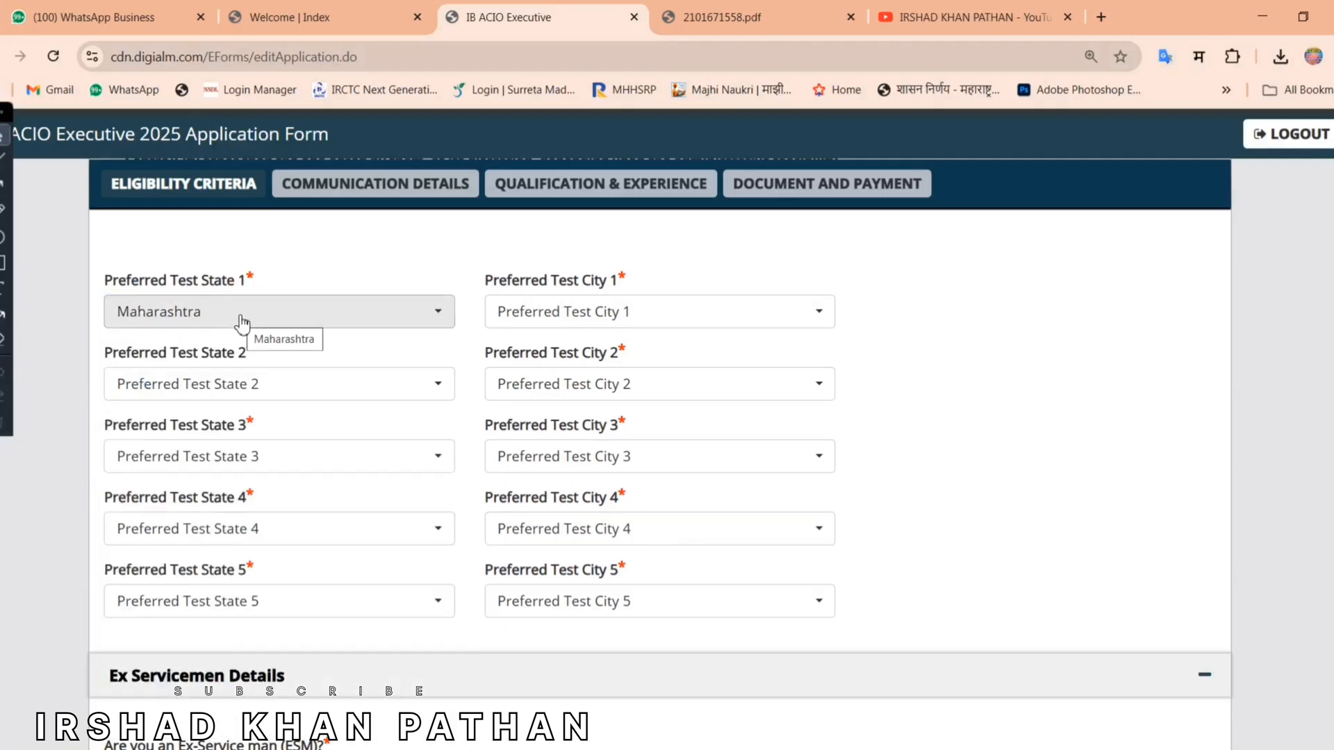
left_click(551, 314)
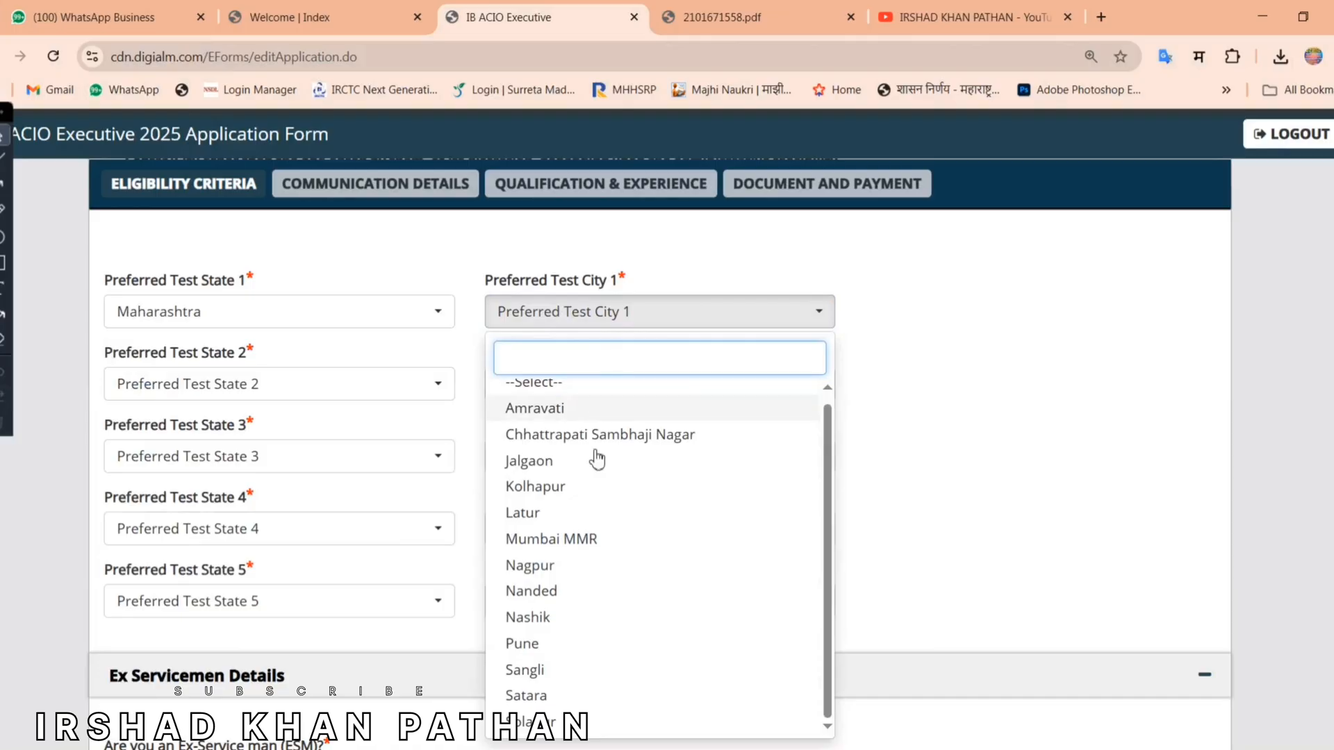
left_click(891, 475)
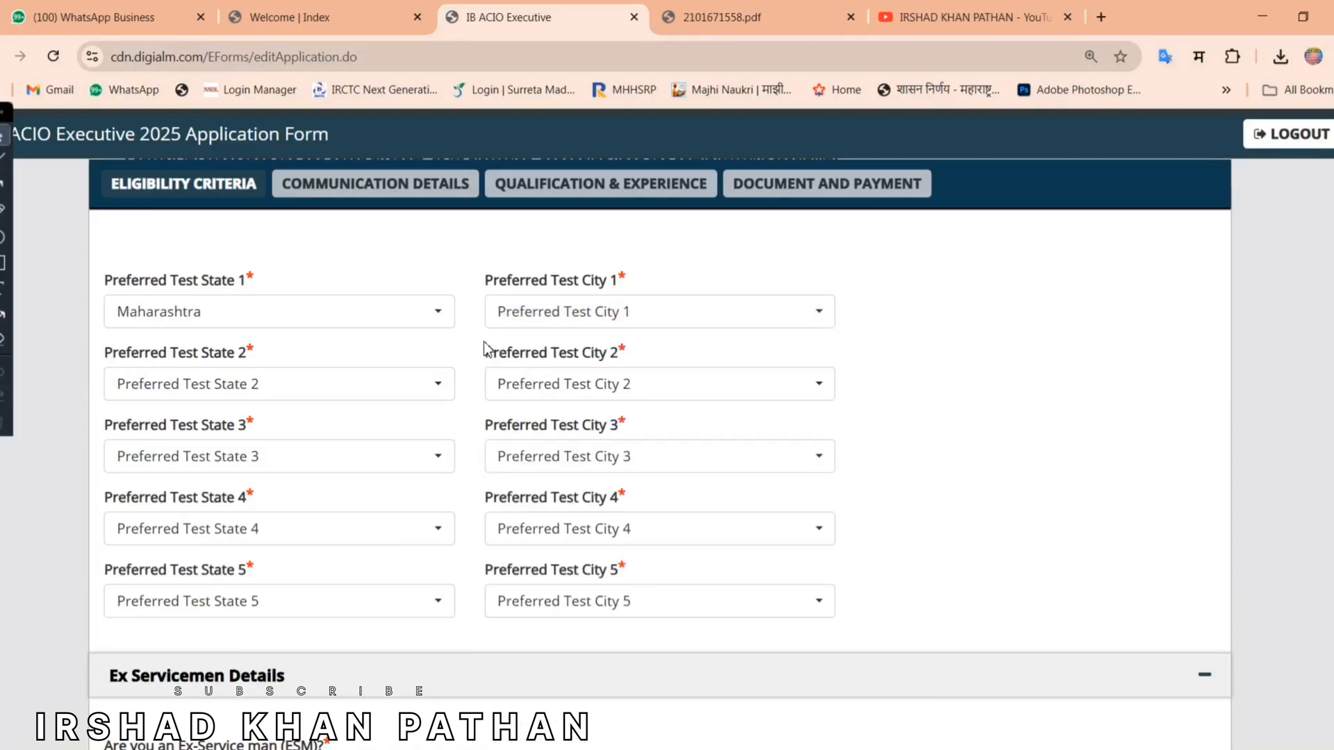
left_click(574, 312)
scroll(598, 542, "down", 6)
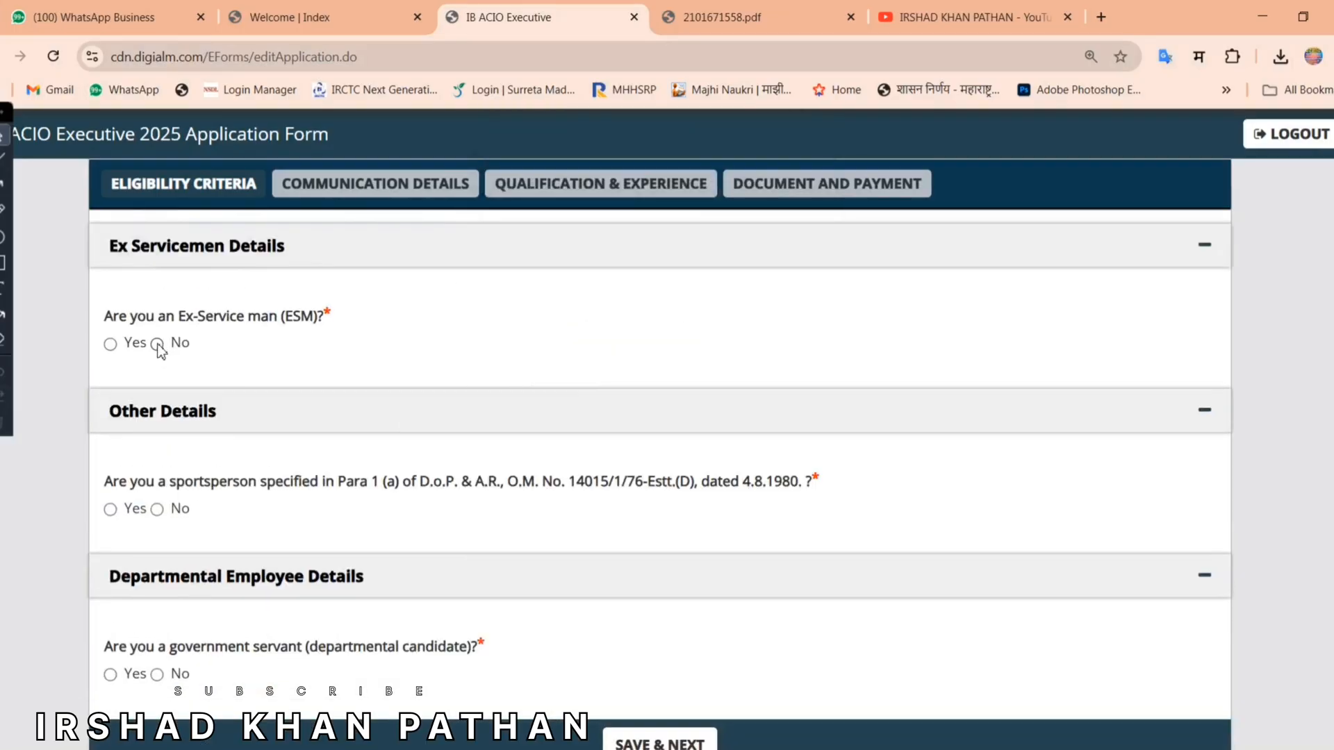
Step: Answer No to the ex-serviceman, sportsperson and government-servant questions and save
left_click_drag(104, 315, 353, 327)
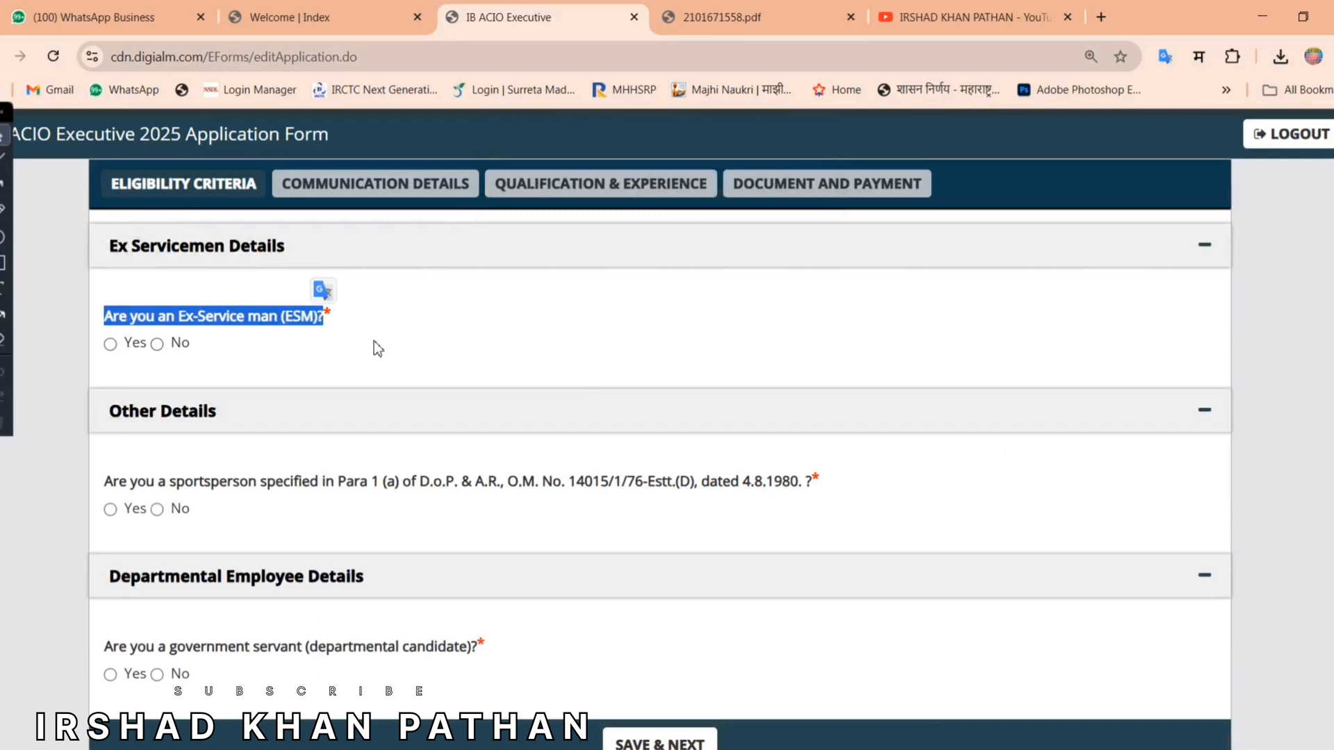
left_click(250, 340)
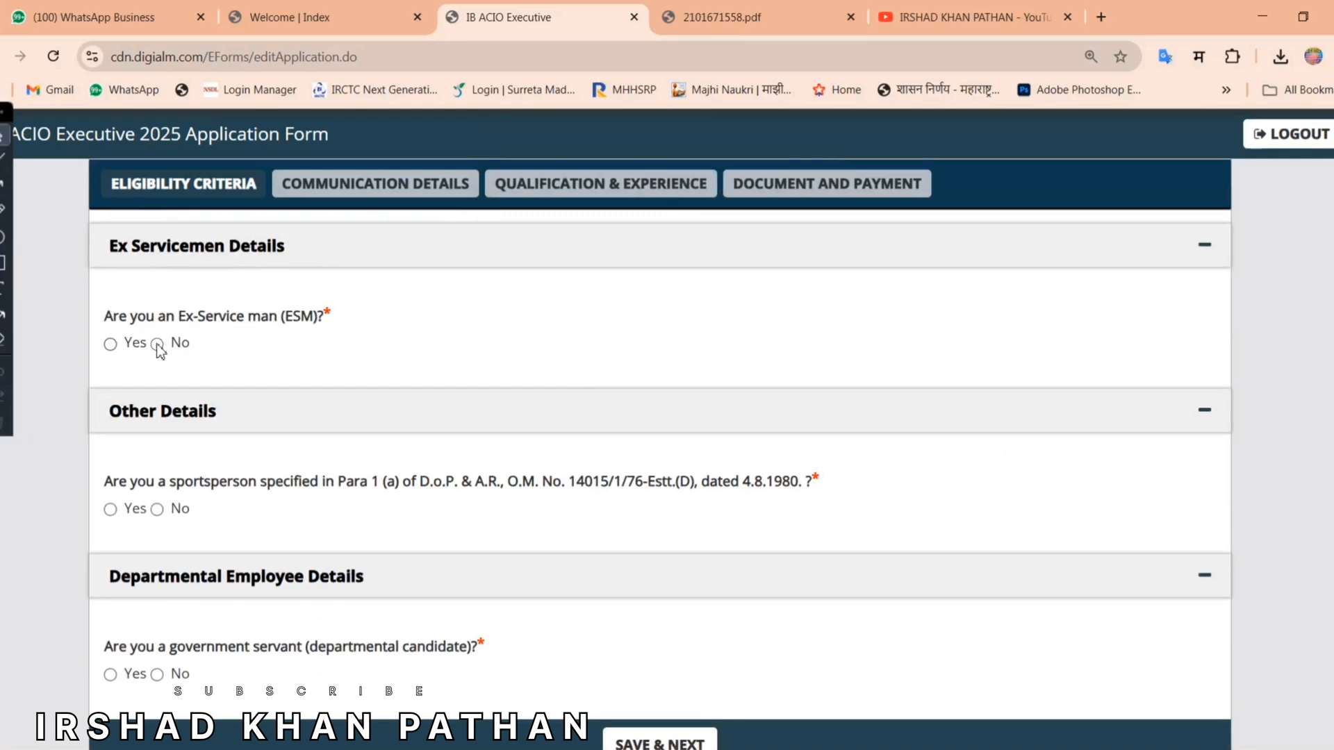
left_click(157, 343)
left_click_drag(113, 482, 542, 493)
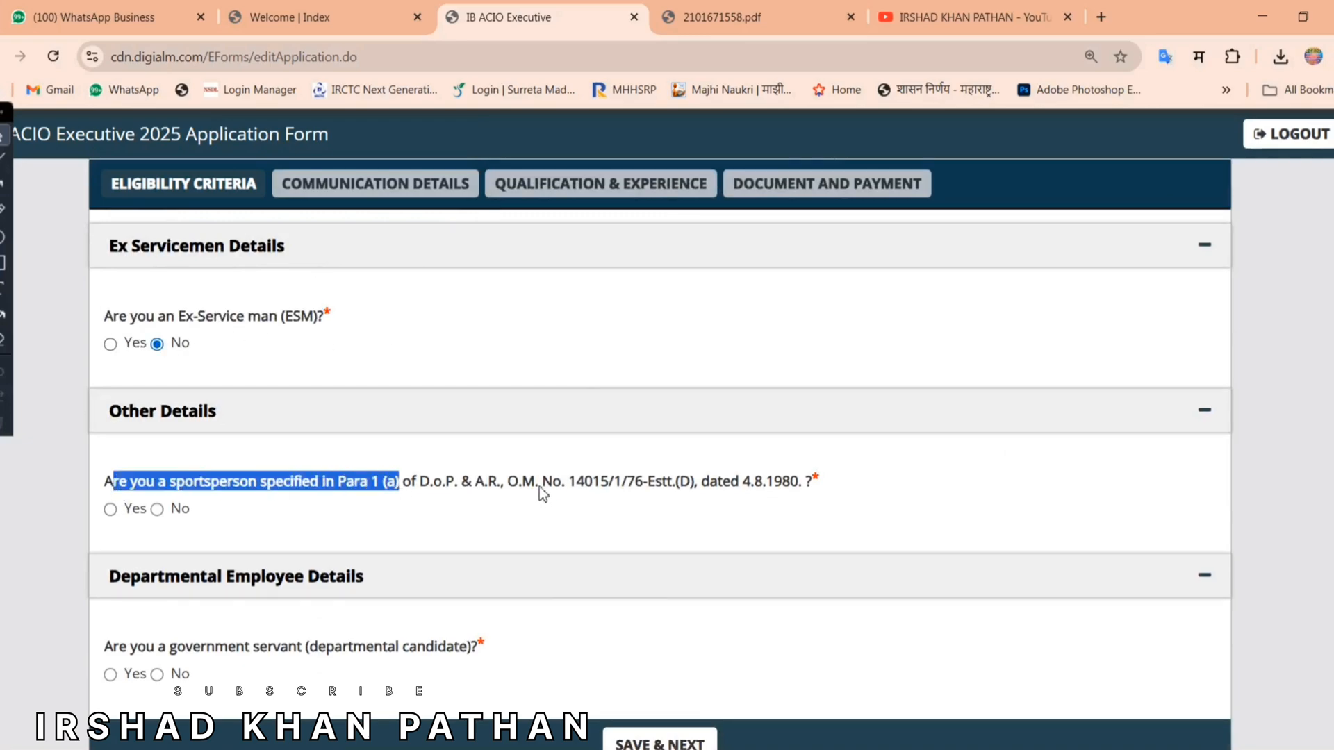
left_click(111, 509)
left_click(156, 509)
left_click(330, 511)
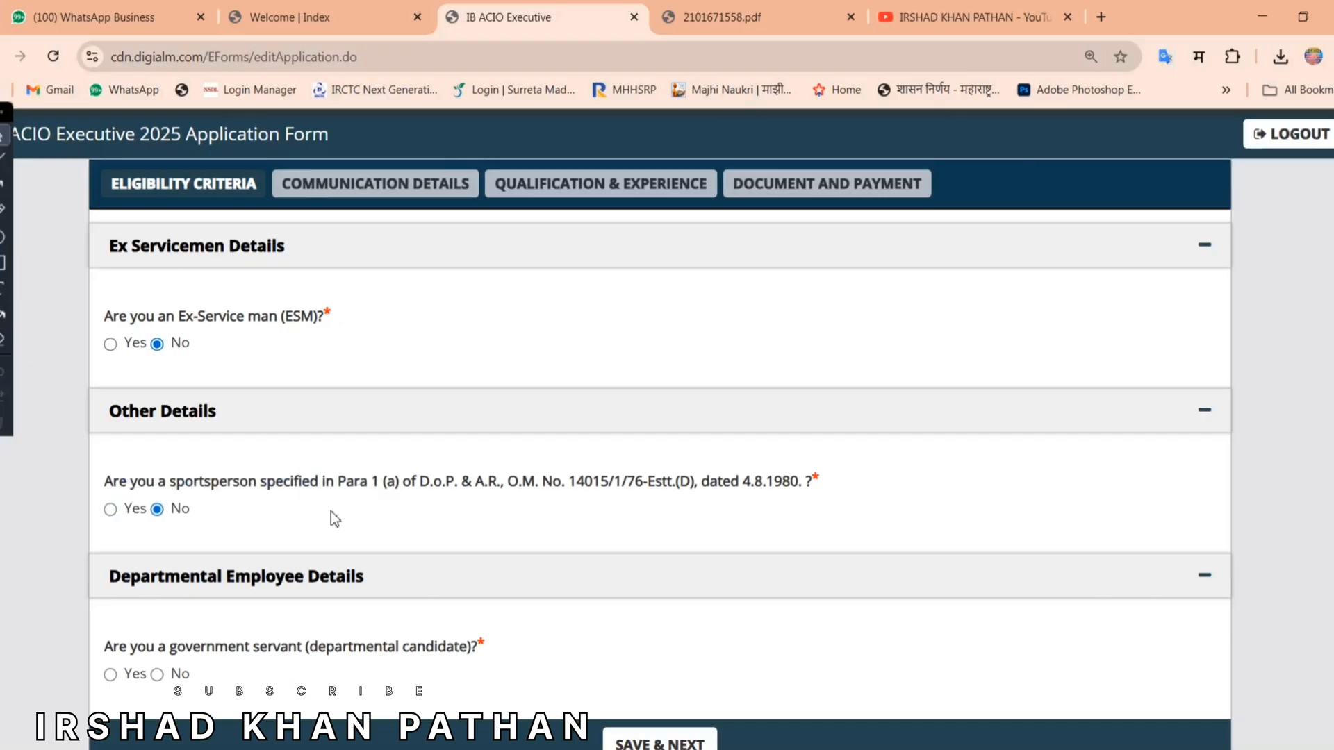
scroll(331, 511, "down", 3)
left_click_drag(104, 543, 300, 547)
left_click(301, 547)
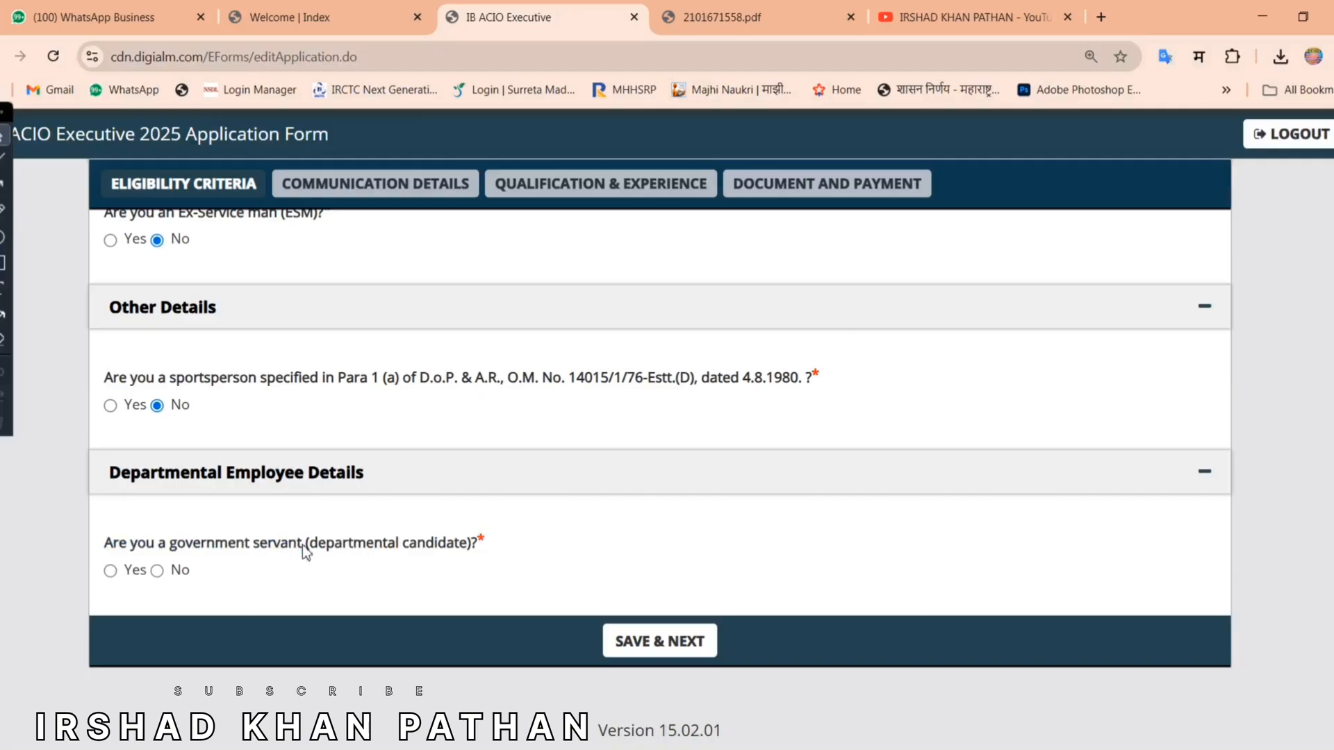
left_click(157, 570)
left_click(641, 646)
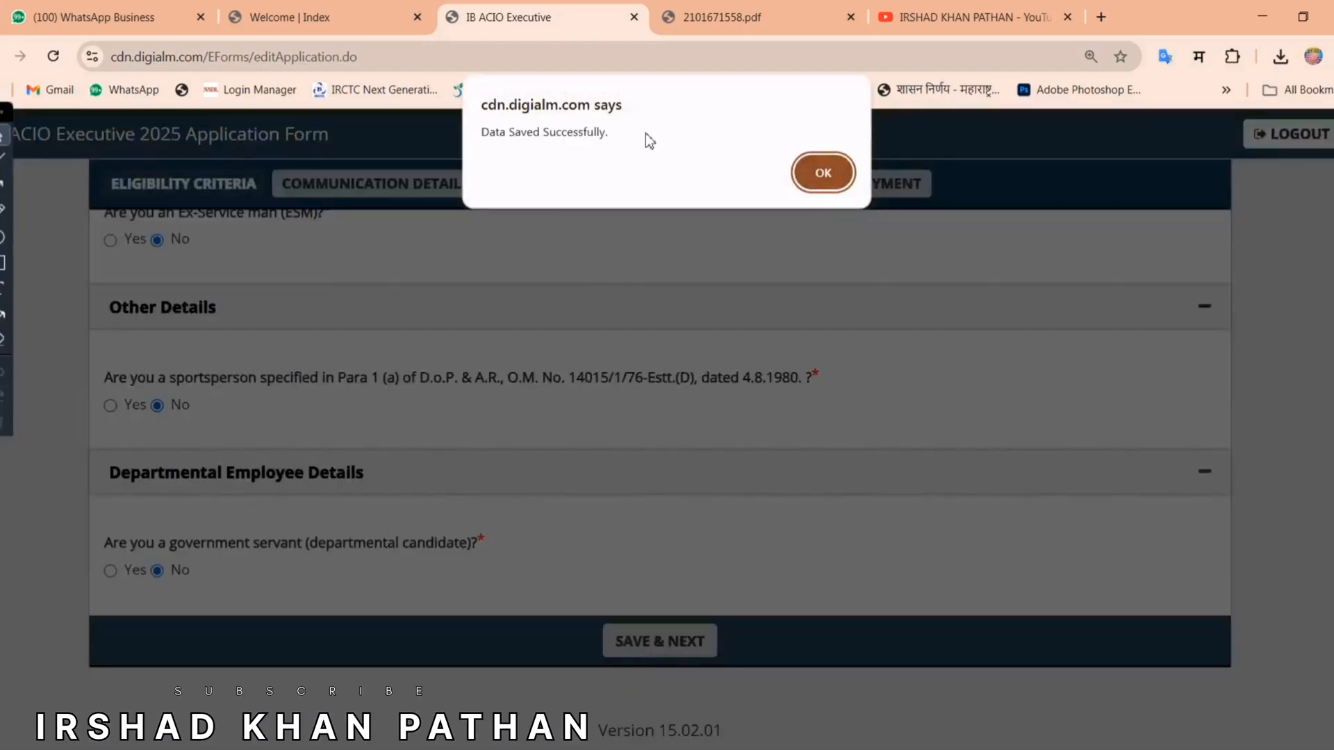
Step: Fill in the correspondence address lines, state, district and postal code
left_click(811, 175)
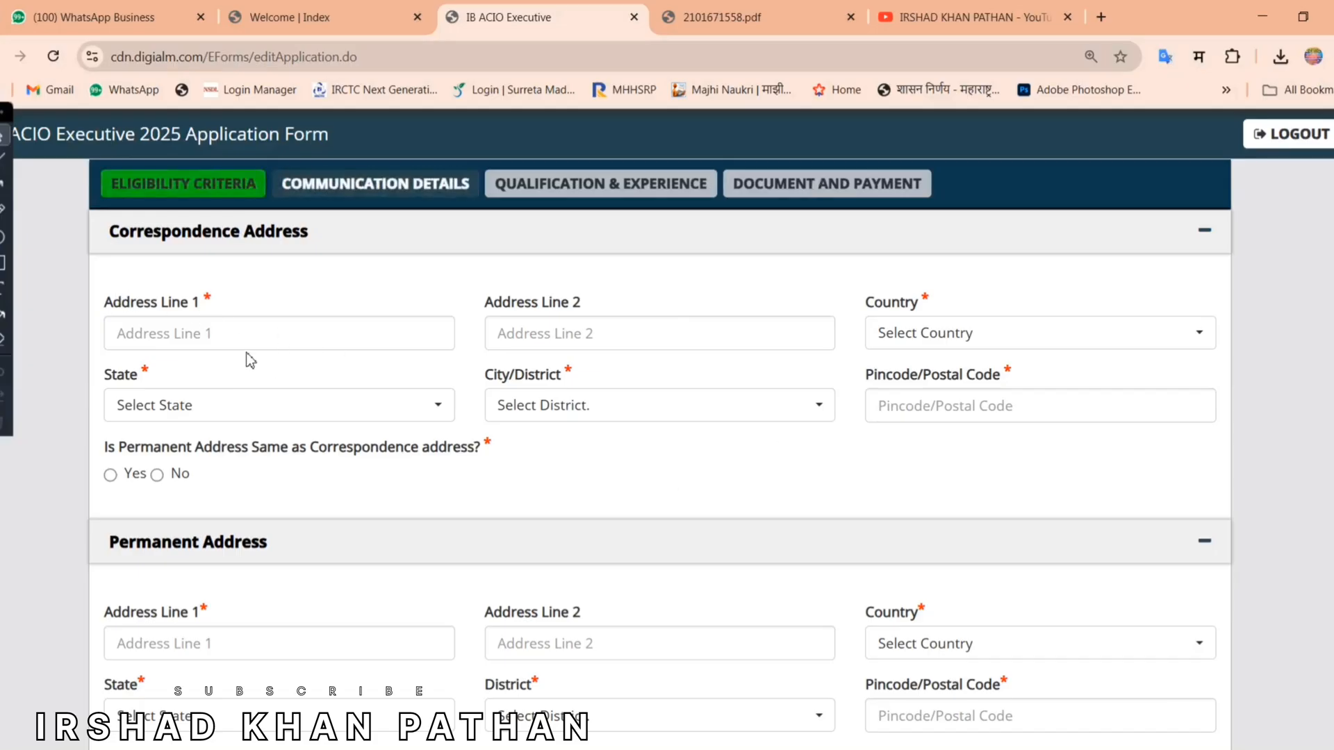
left_click_drag(115, 306, 210, 303)
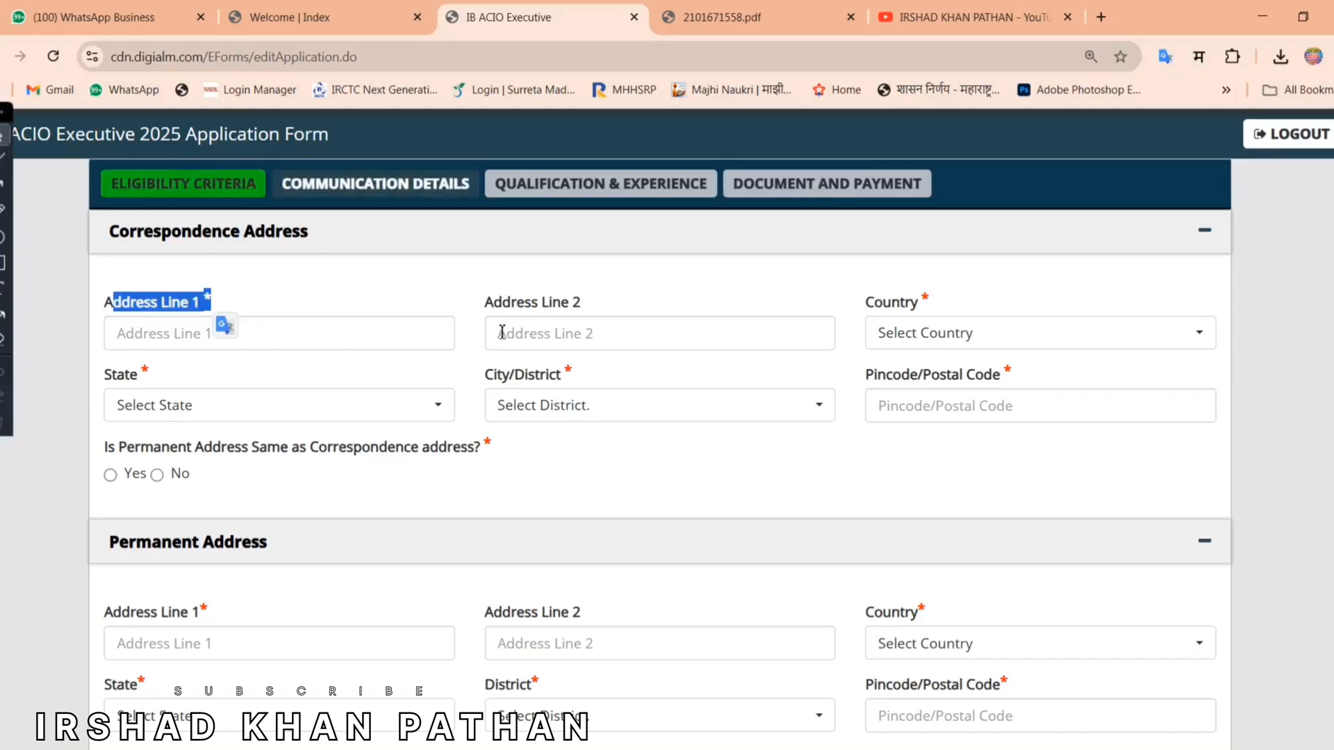
left_click(268, 411)
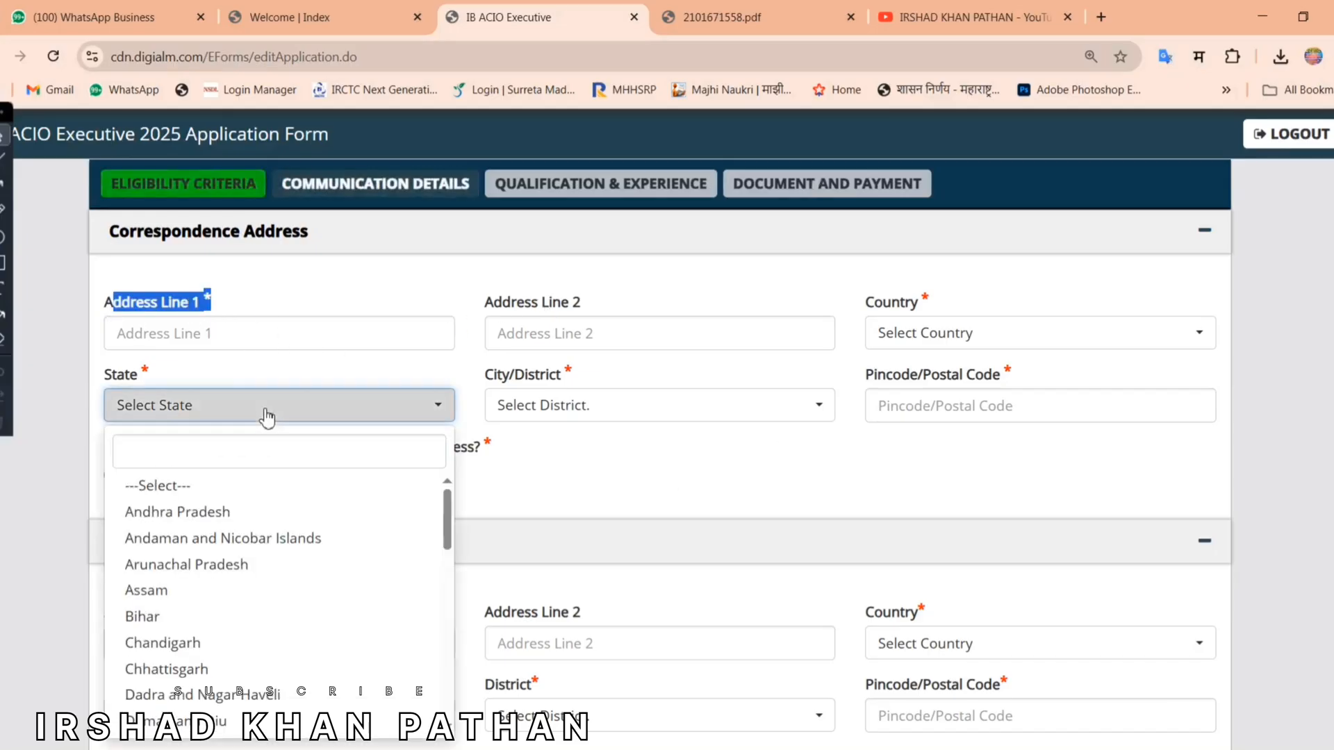
left_click(594, 410)
left_click(1045, 405)
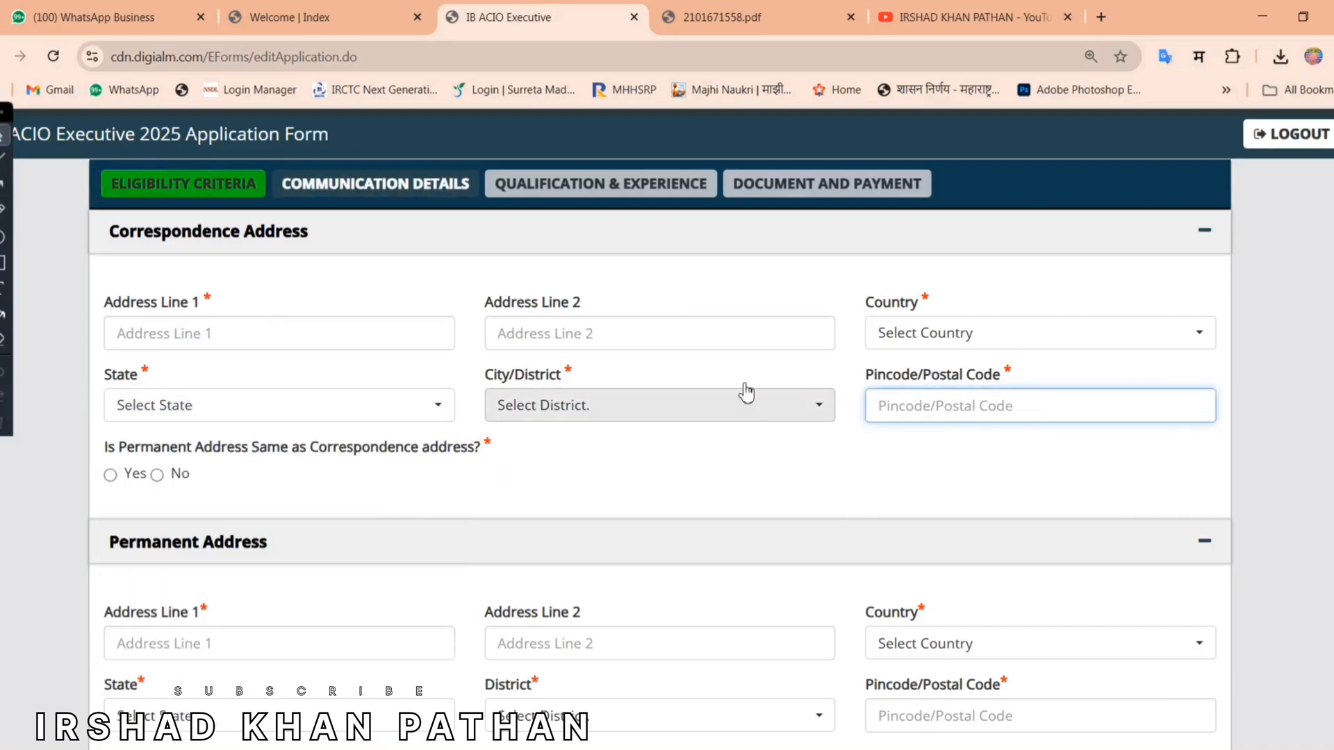
left_click(280, 334)
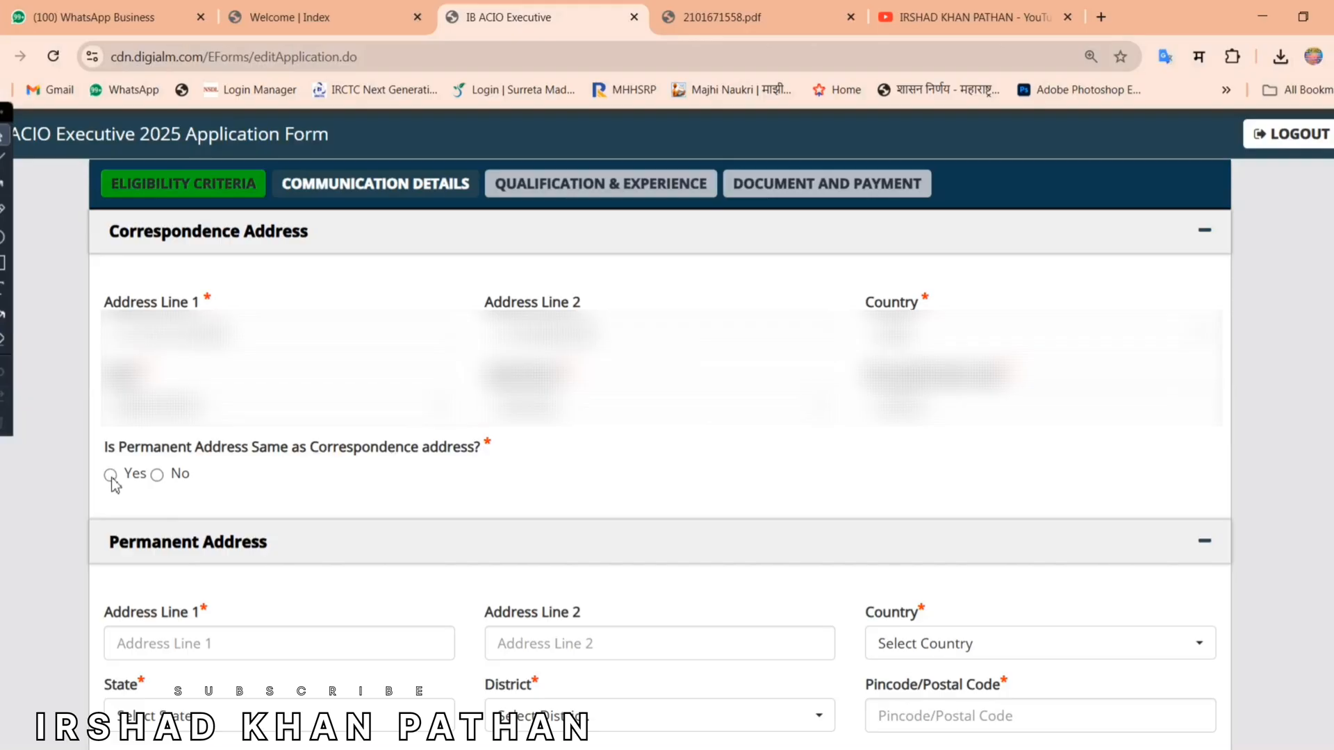
Step: Mark the permanent address as same as correspondence and save the section
left_click(143, 479)
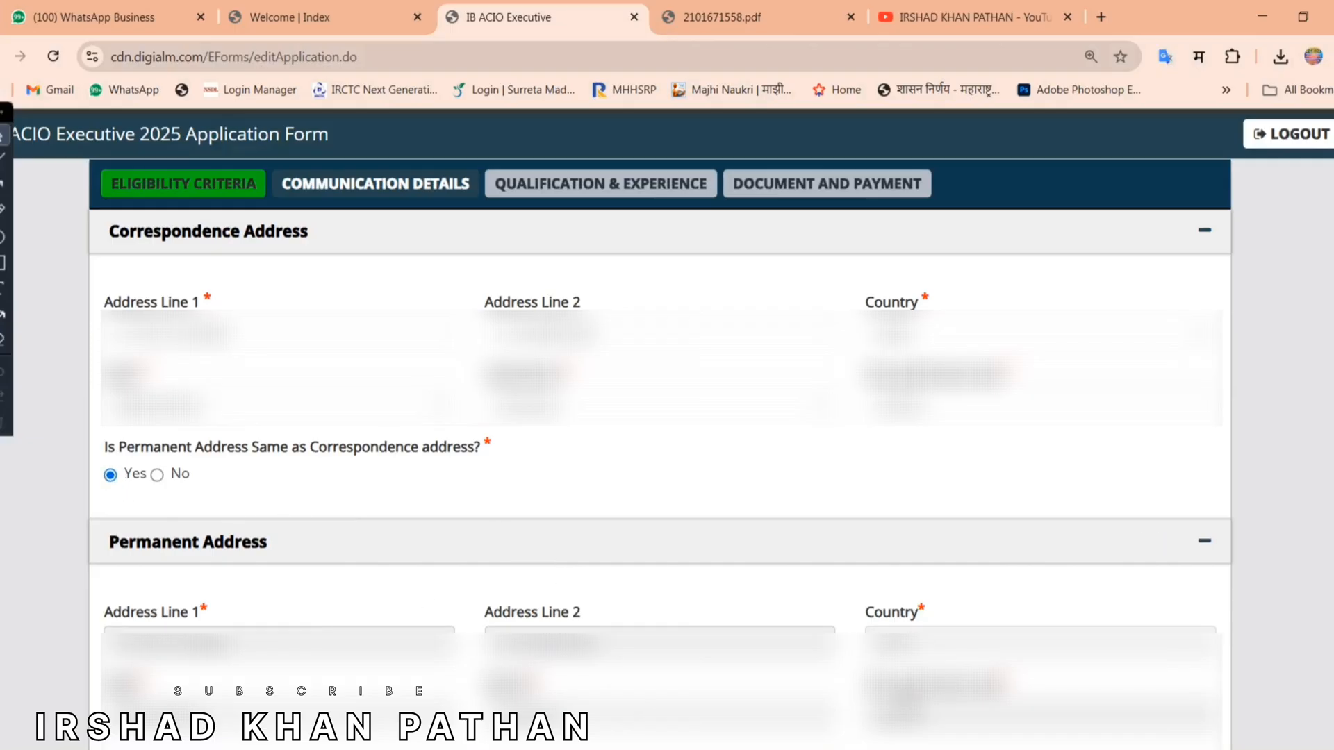
scroll(660, 417, "down", 5)
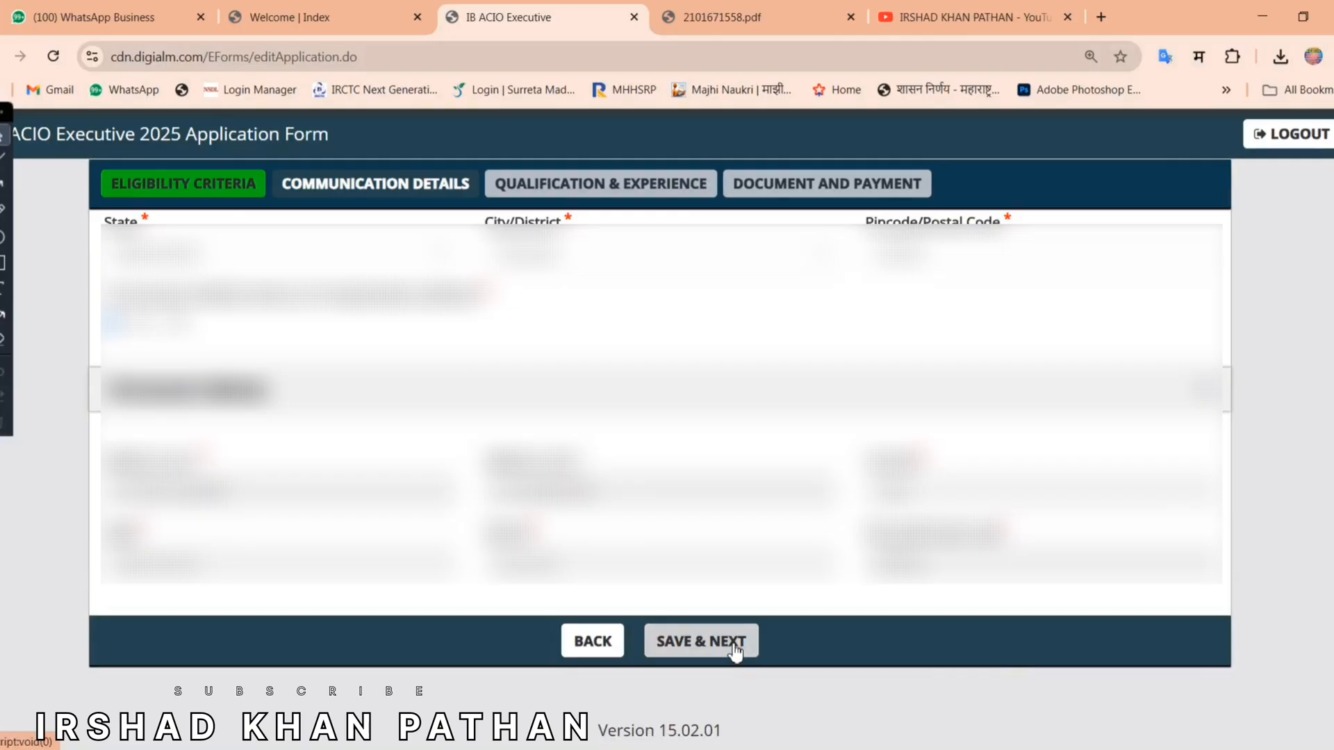
left_click(734, 651)
Step: Go through the Matriculation board, year of passing, institute and subject fields
key("Return")
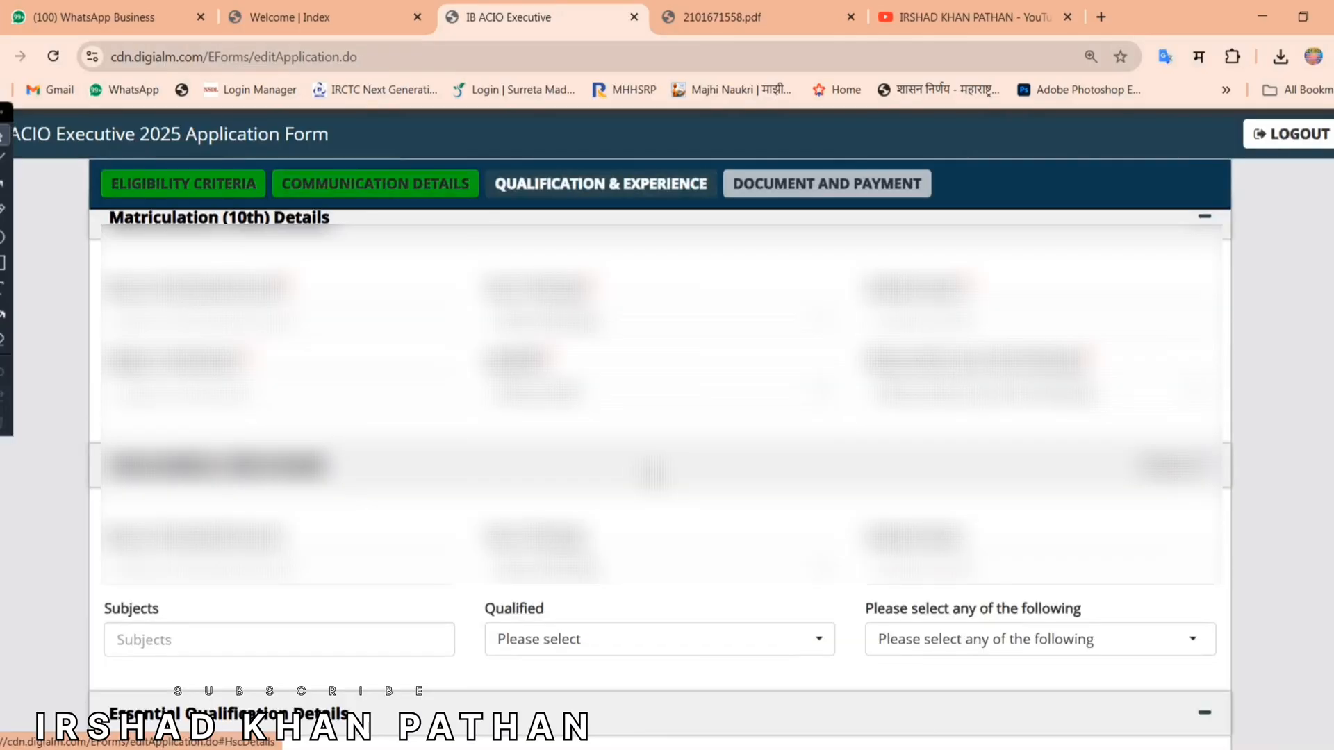
scroll(439, 422, "up", 1)
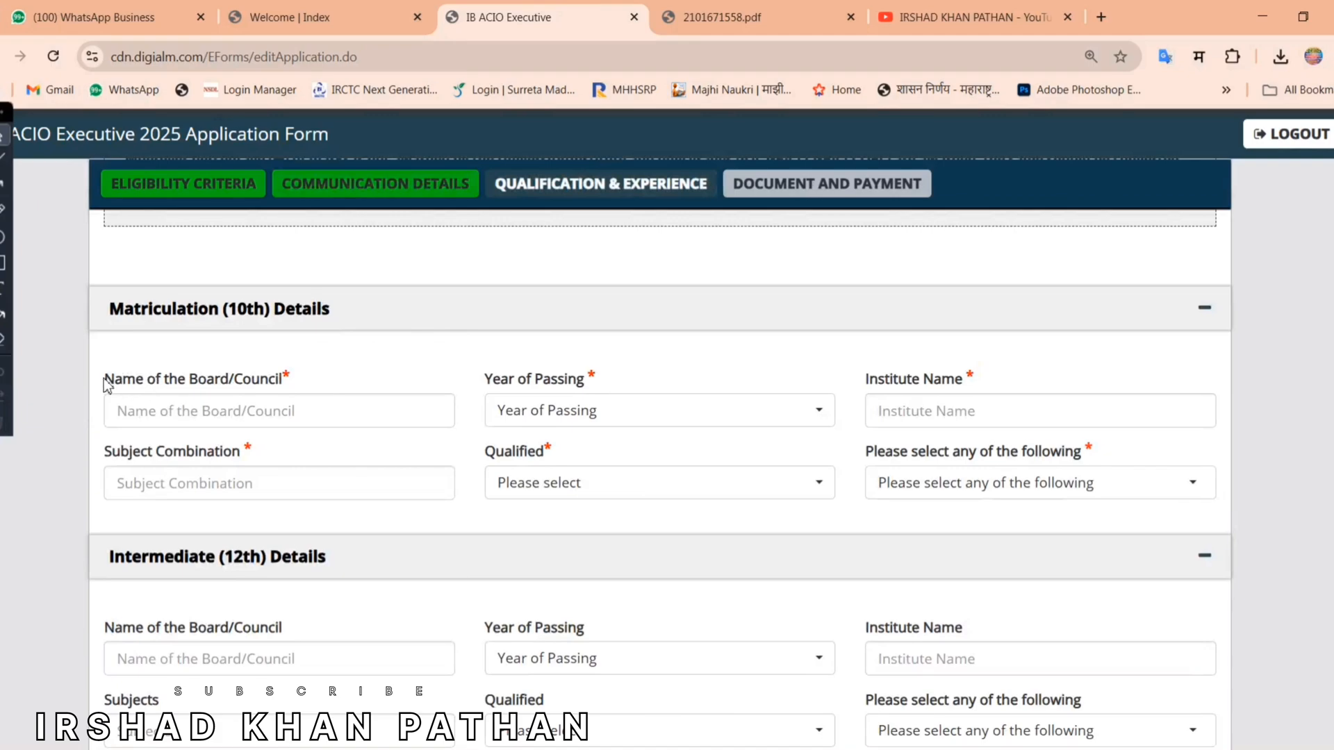
left_click_drag(104, 379, 286, 389)
left_click(388, 385)
left_click(620, 419)
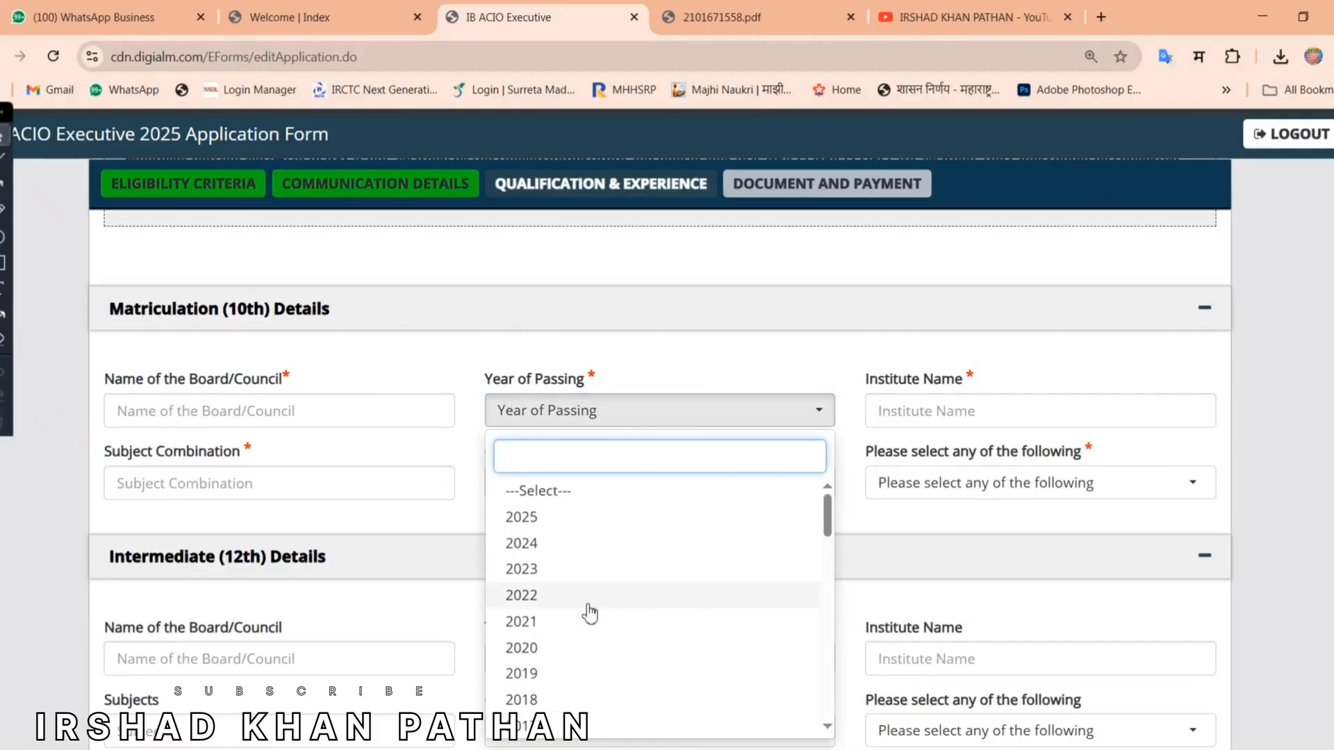
left_click(869, 380)
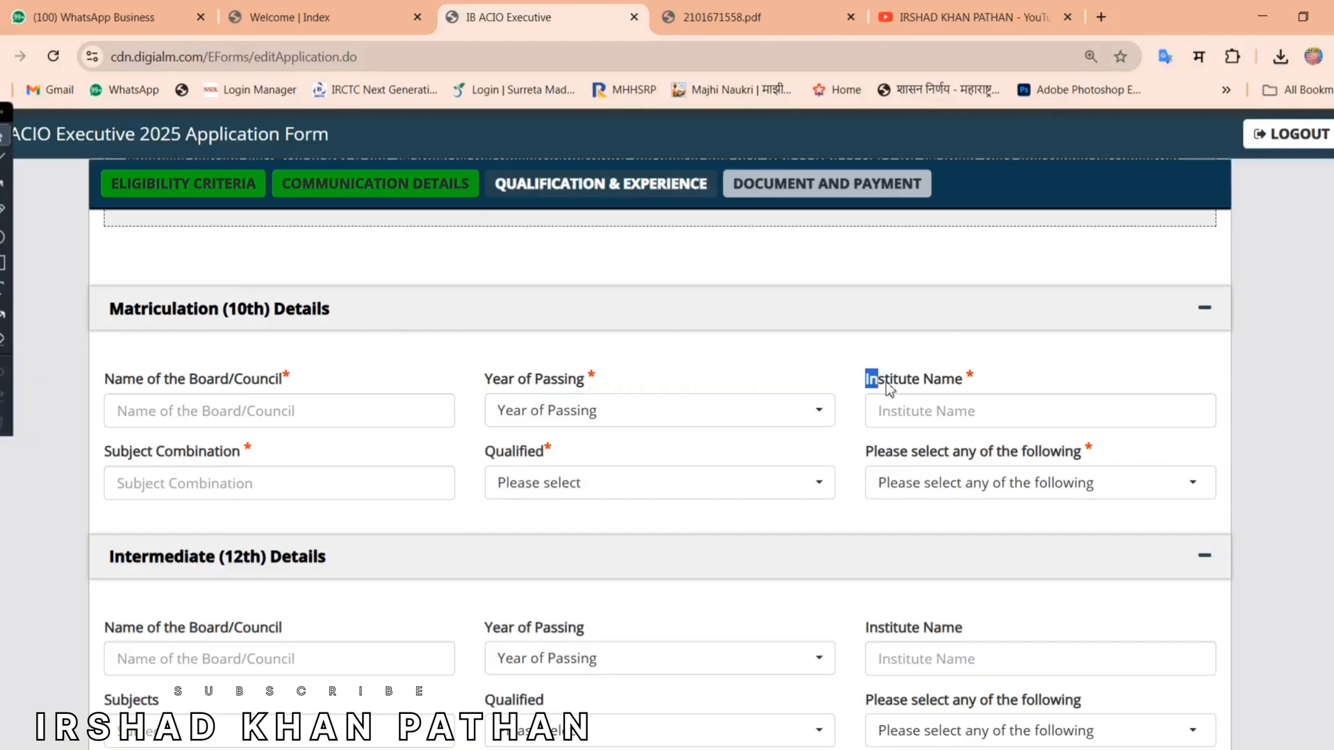
left_click_drag(886, 384, 960, 385)
left_click(896, 419)
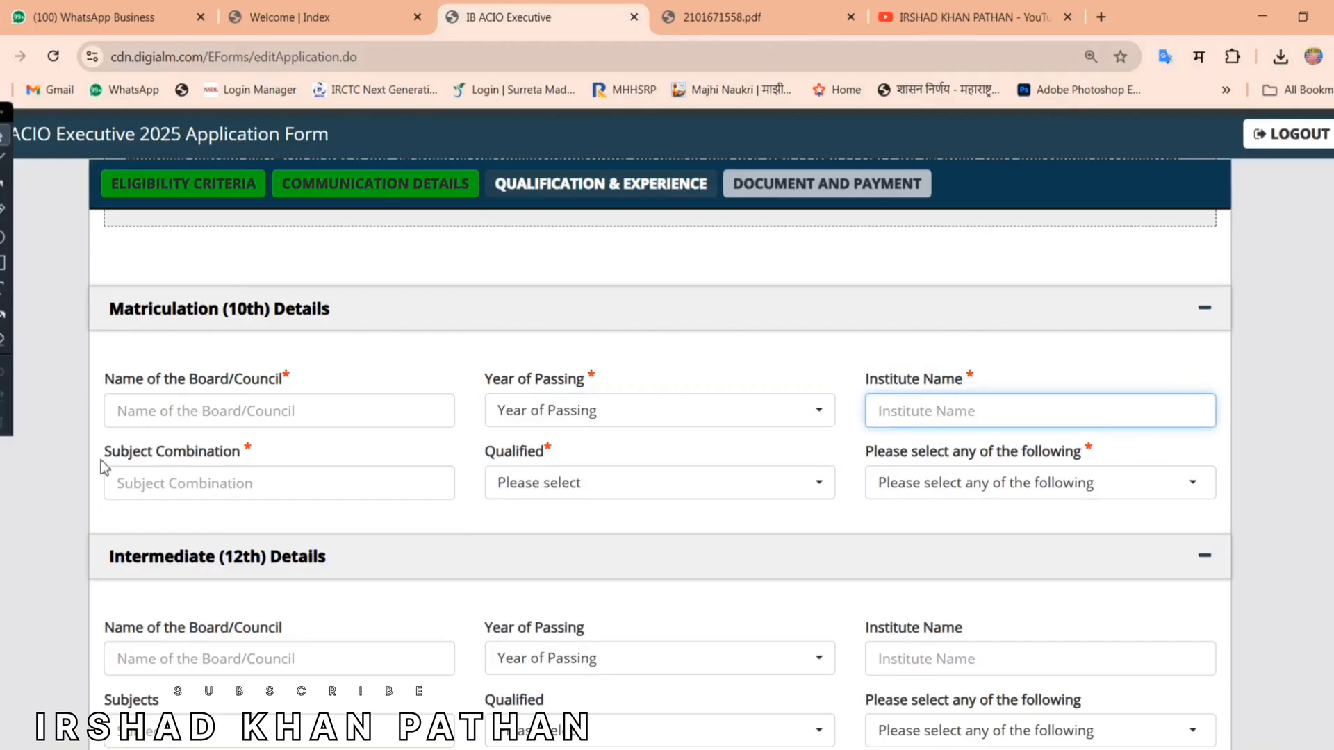
left_click_drag(102, 461, 328, 480)
left_click(331, 489)
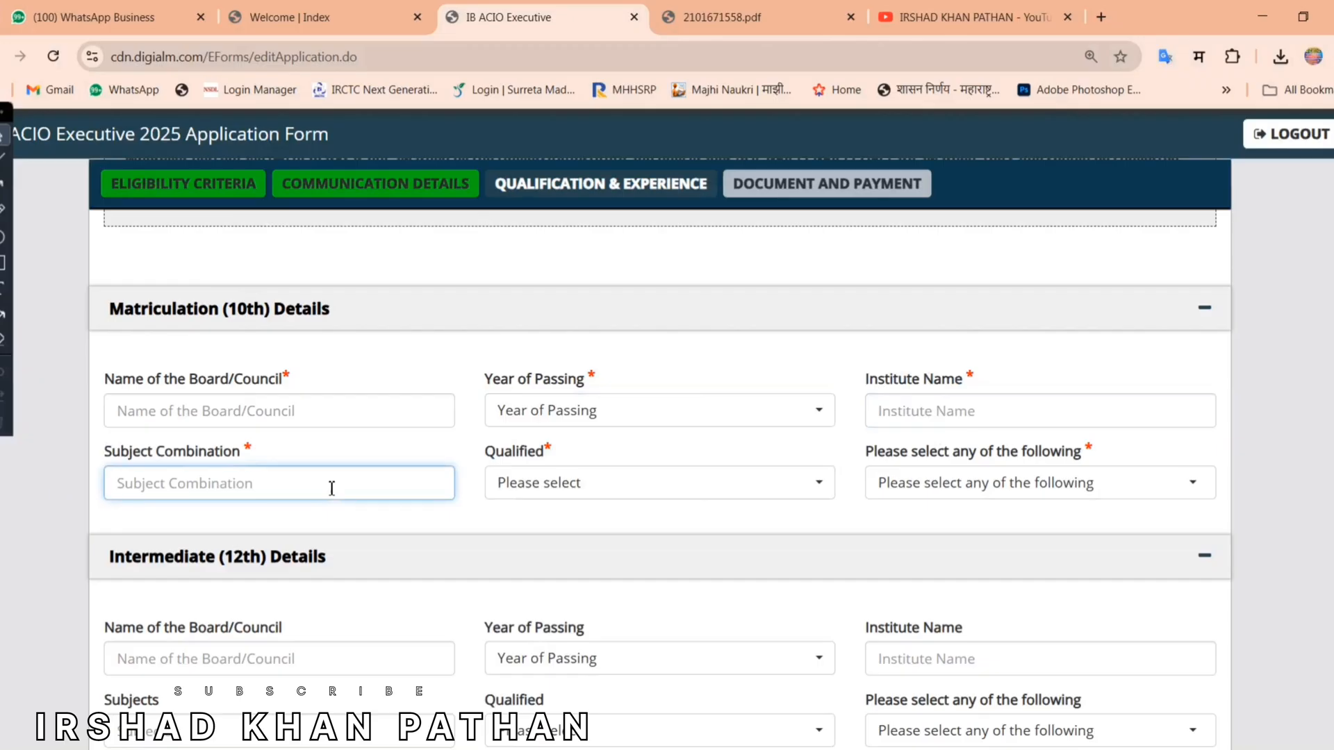
Step: Set the 10th result to Pass and change the marks format from Percentage to CGPA
left_click_drag(583, 486, 549, 420)
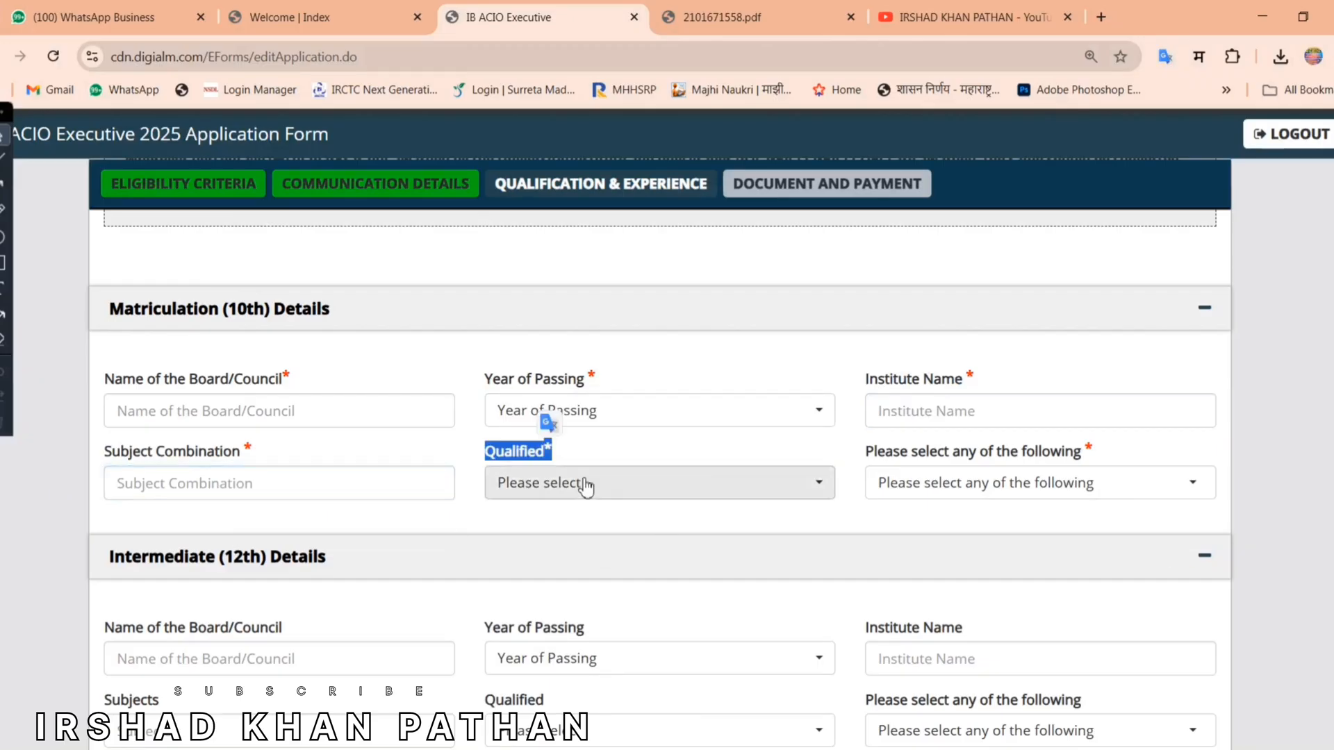
left_click(586, 490)
left_click(545, 590)
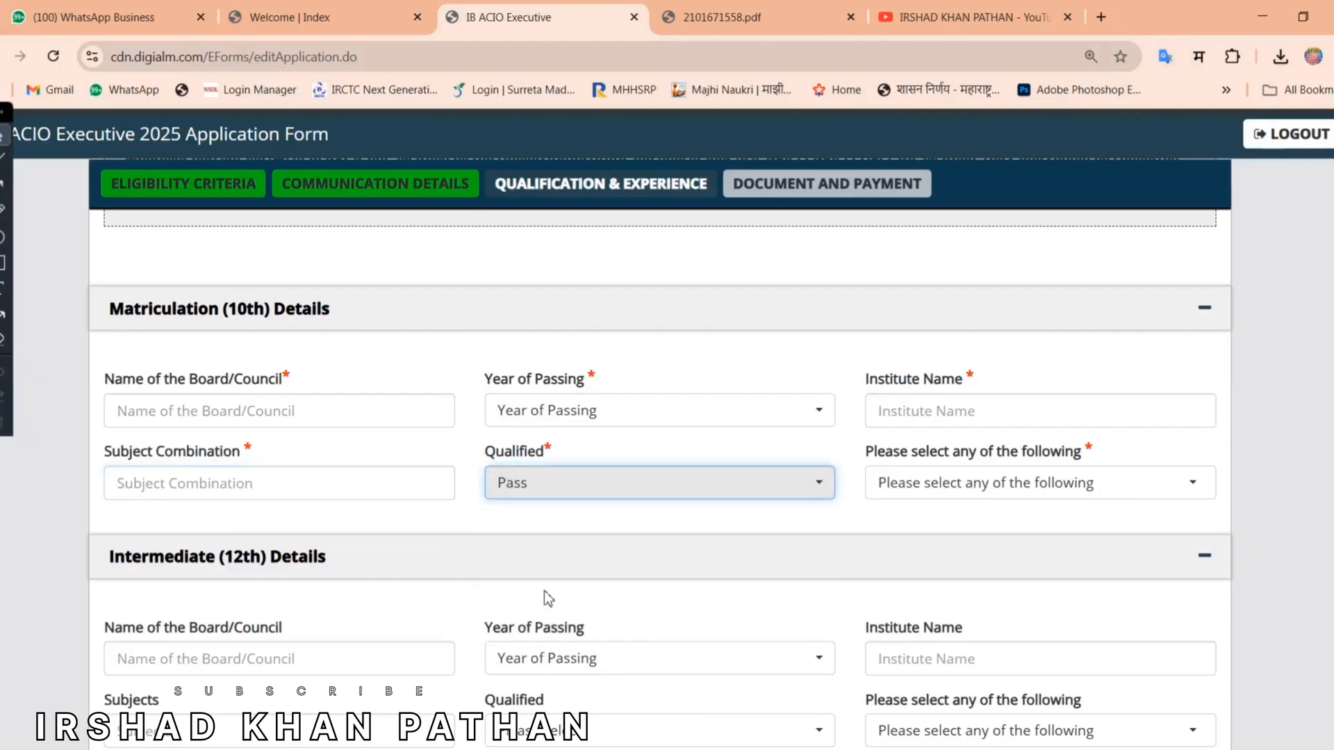
left_click(913, 482)
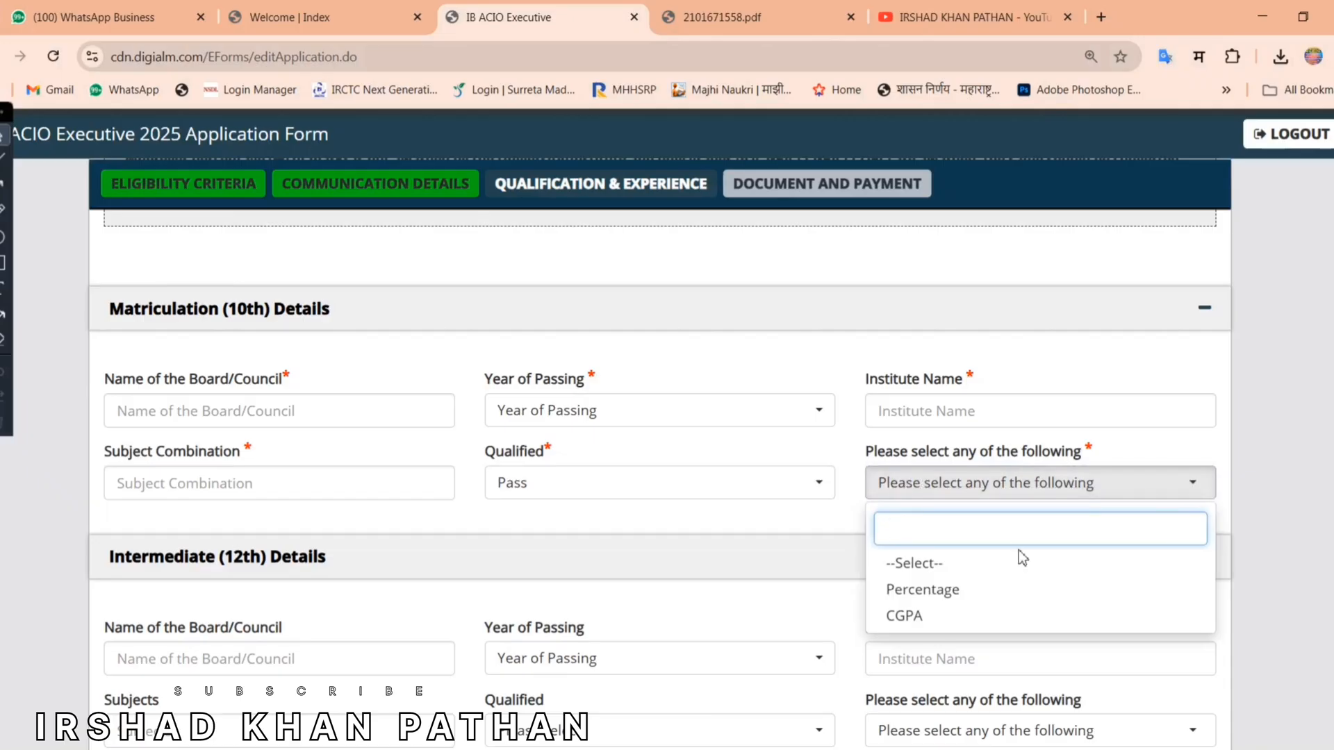
left_click(986, 591)
left_click(257, 553)
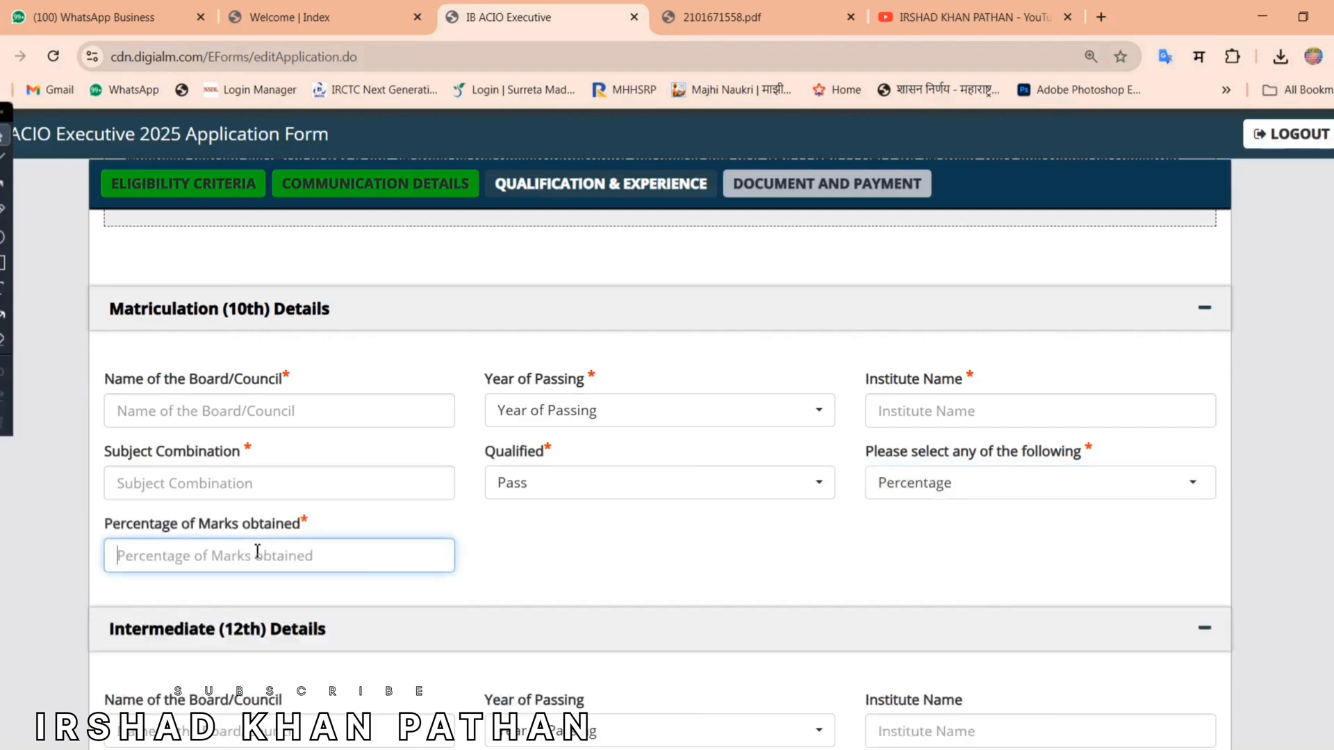
left_click(934, 494)
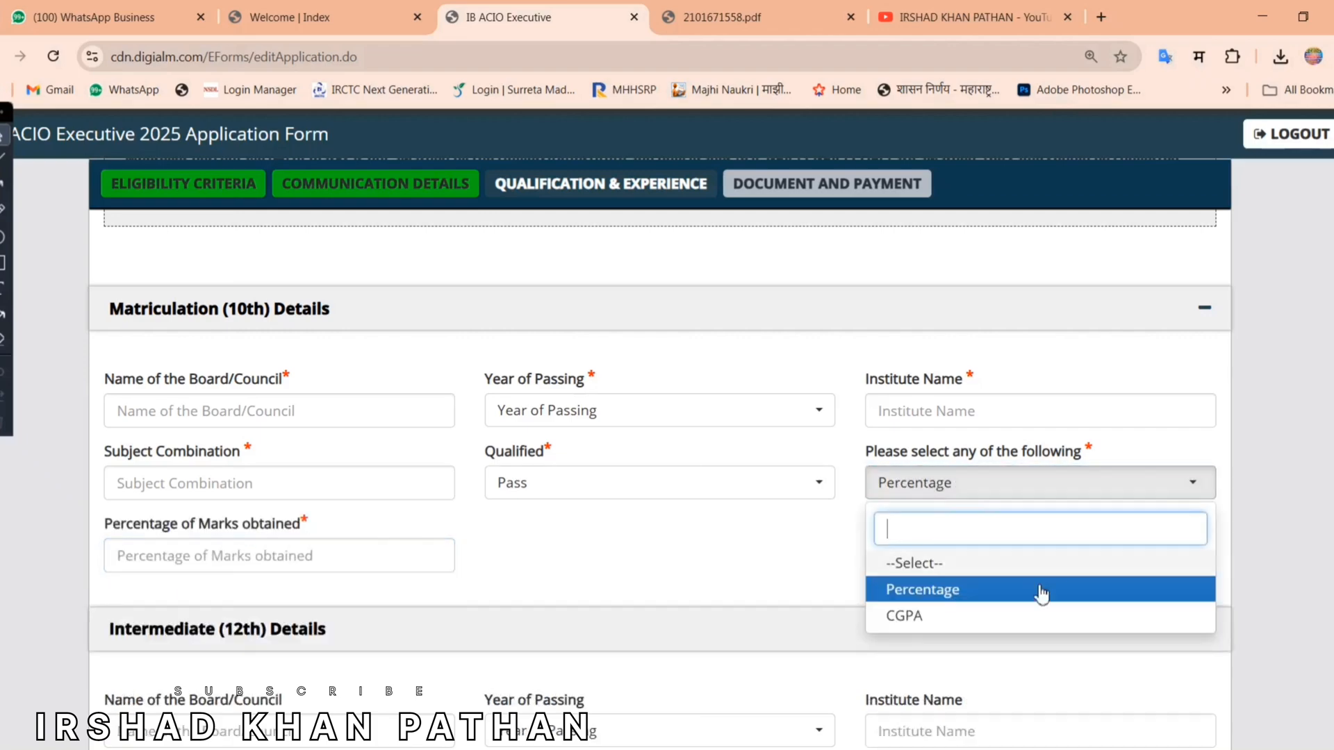
left_click(986, 619)
left_click(254, 564)
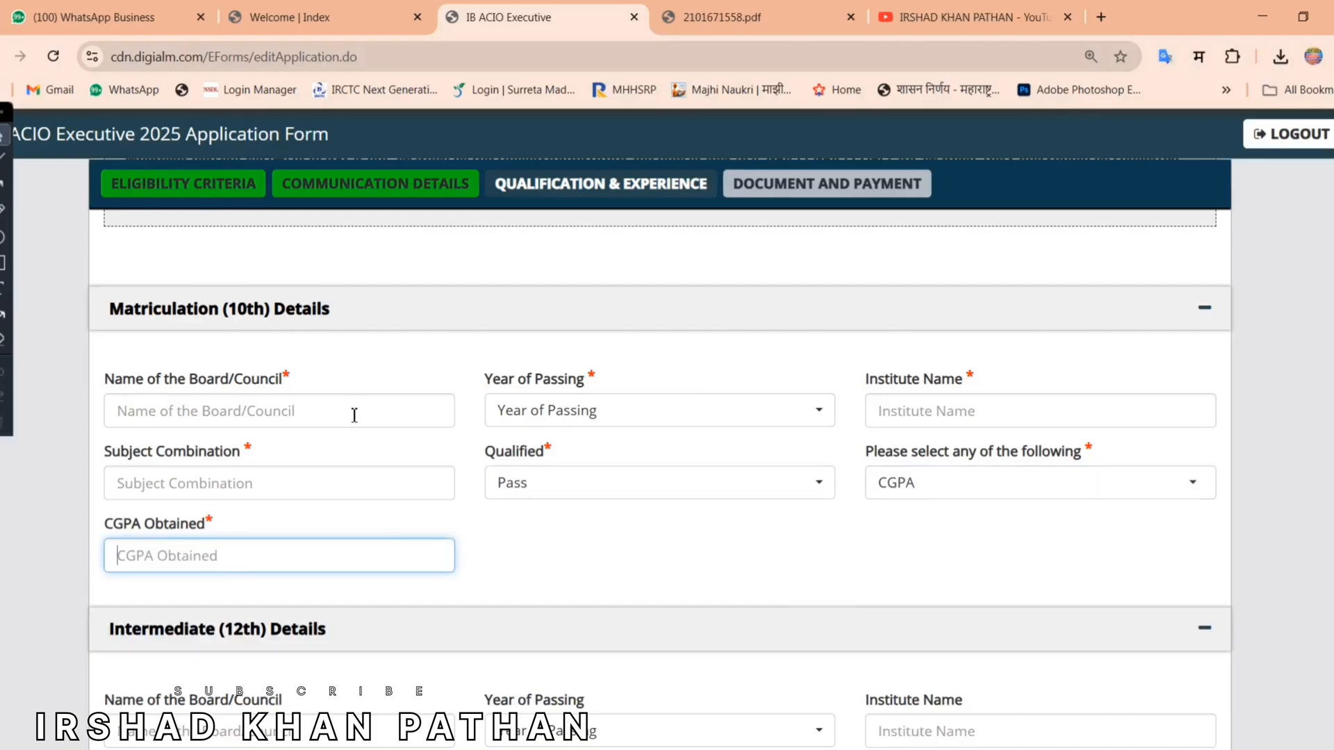
scroll(317, 403, "down", 5)
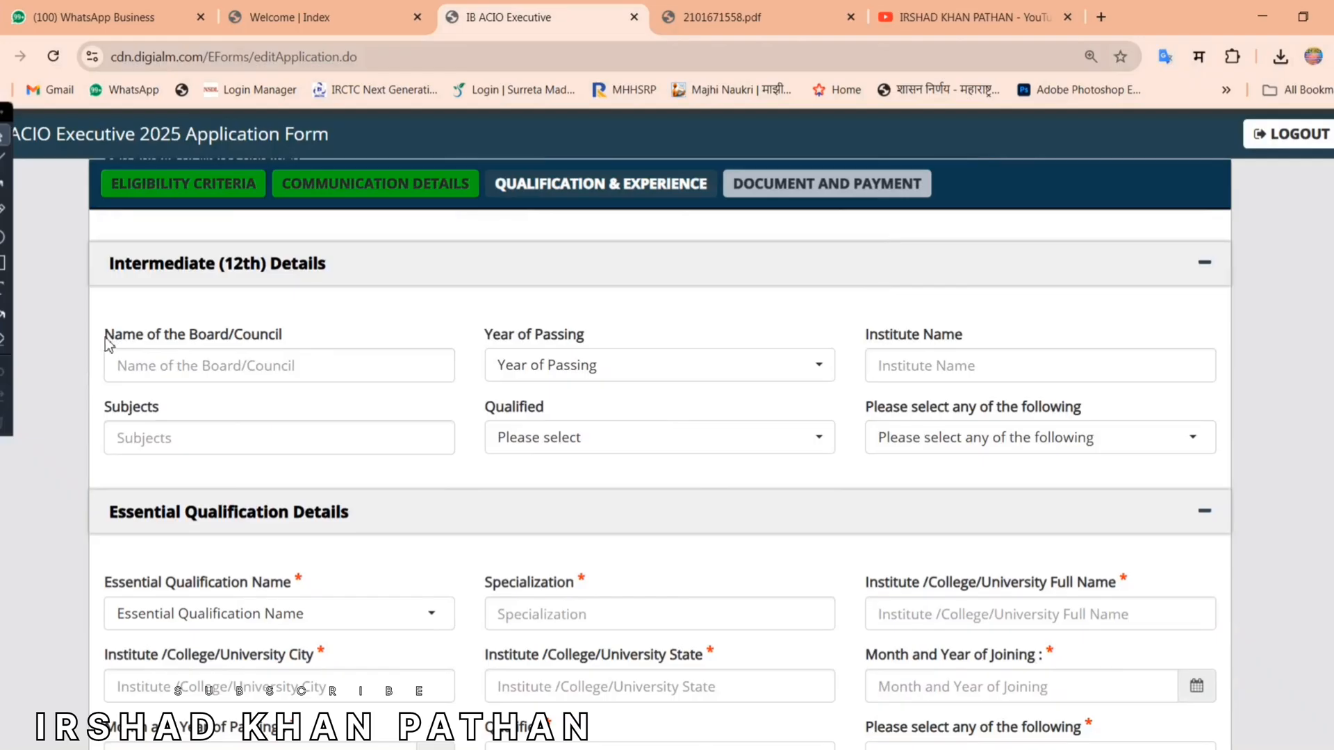
left_click_drag(106, 336, 280, 336)
left_click(456, 315)
left_click_drag(102, 336, 345, 334)
left_click_drag(472, 335, 622, 343)
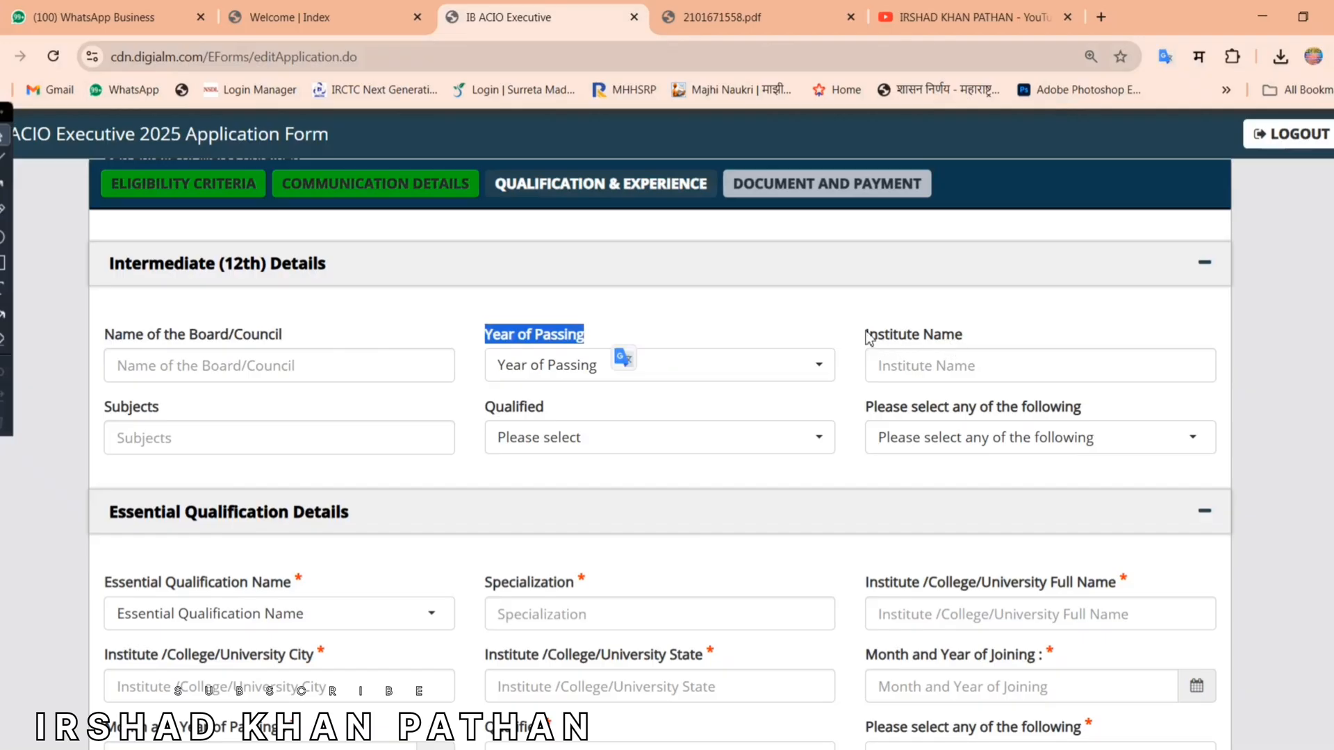
left_click_drag(866, 336, 994, 338)
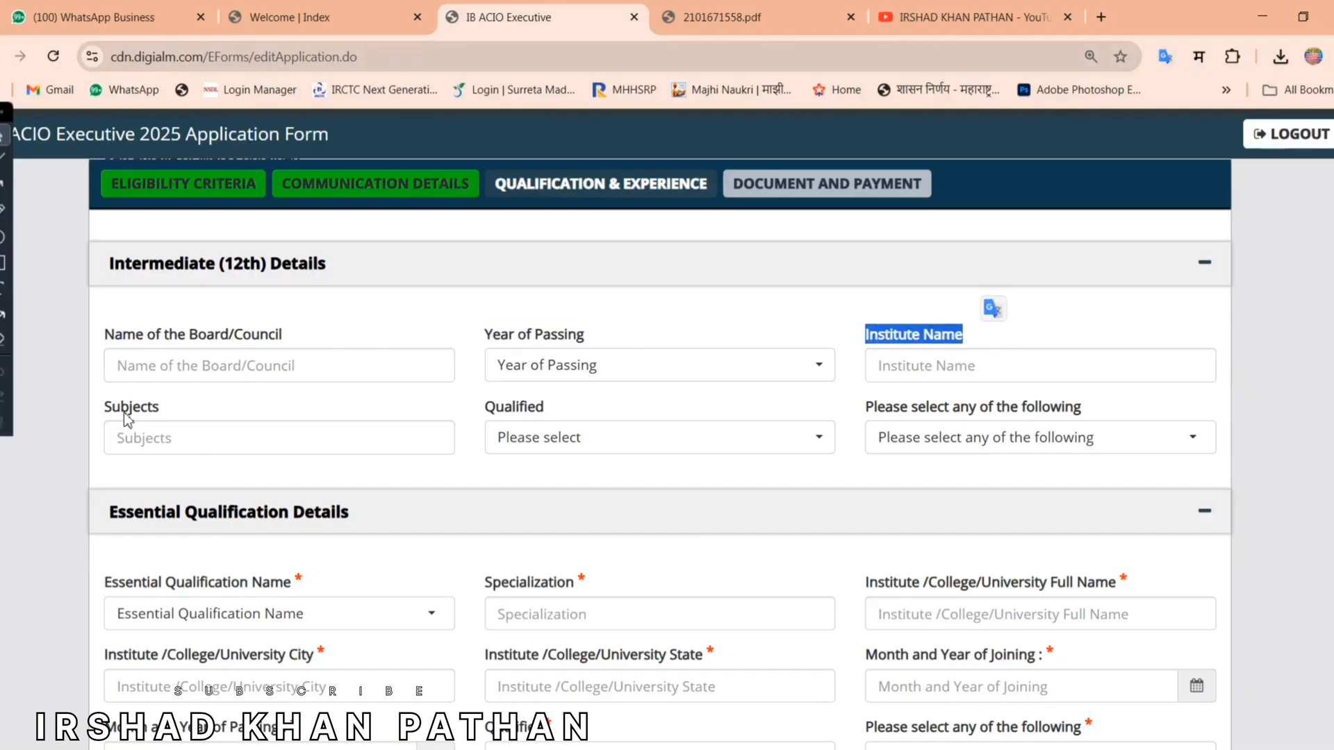
left_click_drag(104, 408, 202, 415)
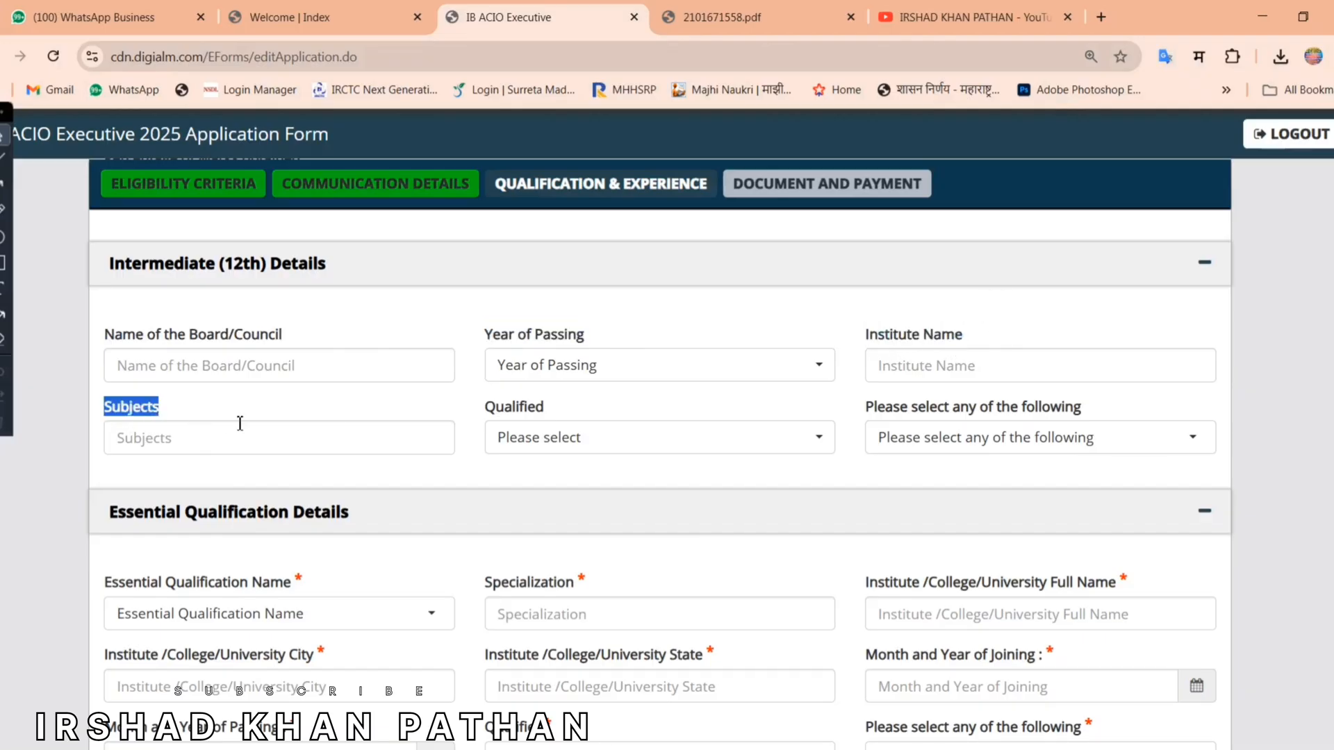
left_click(537, 438)
left_click(569, 544)
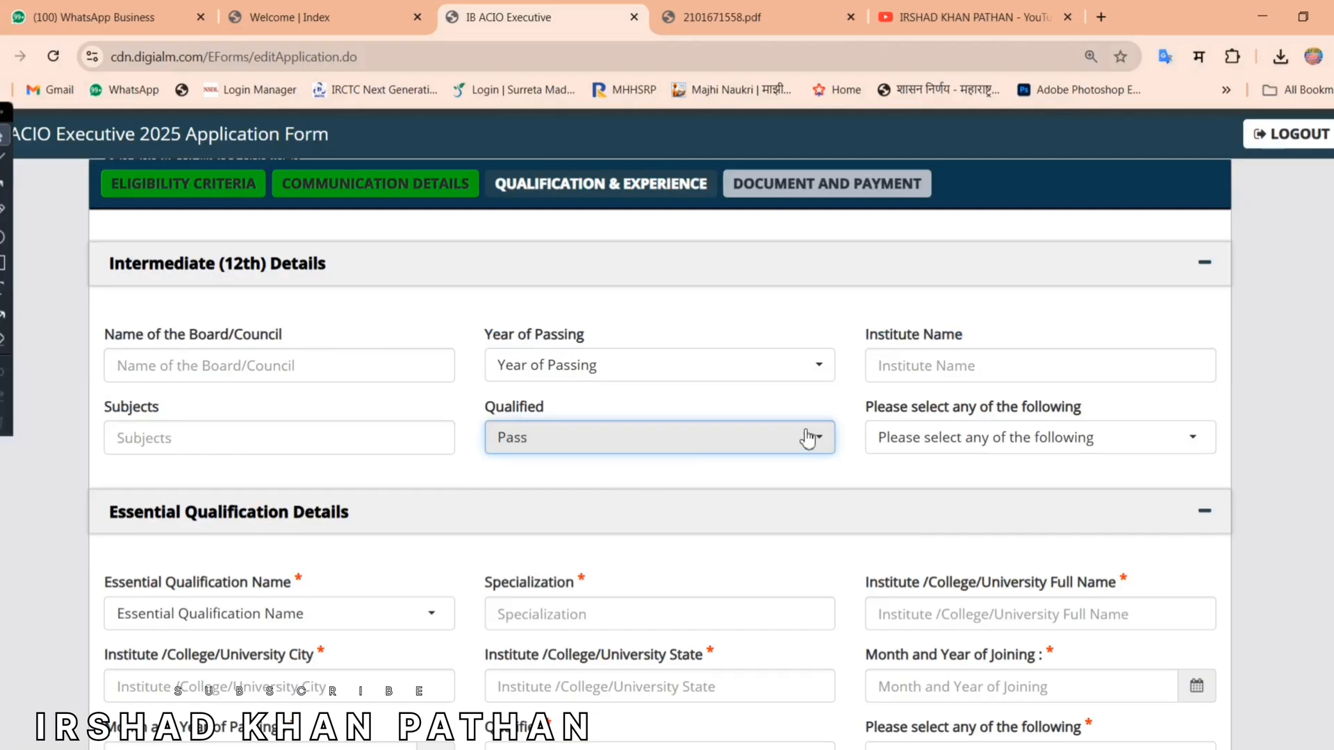
left_click(804, 437)
left_click(635, 518)
left_click(951, 438)
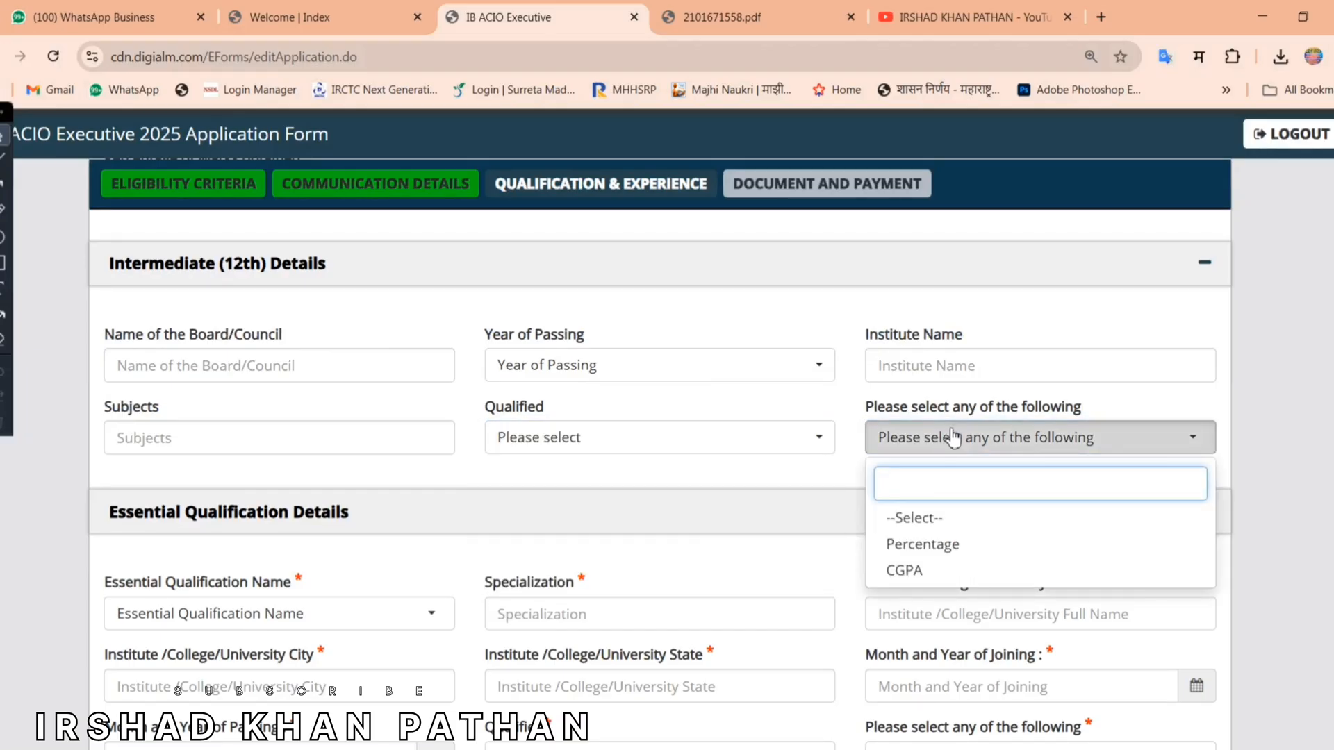
left_click(1033, 455)
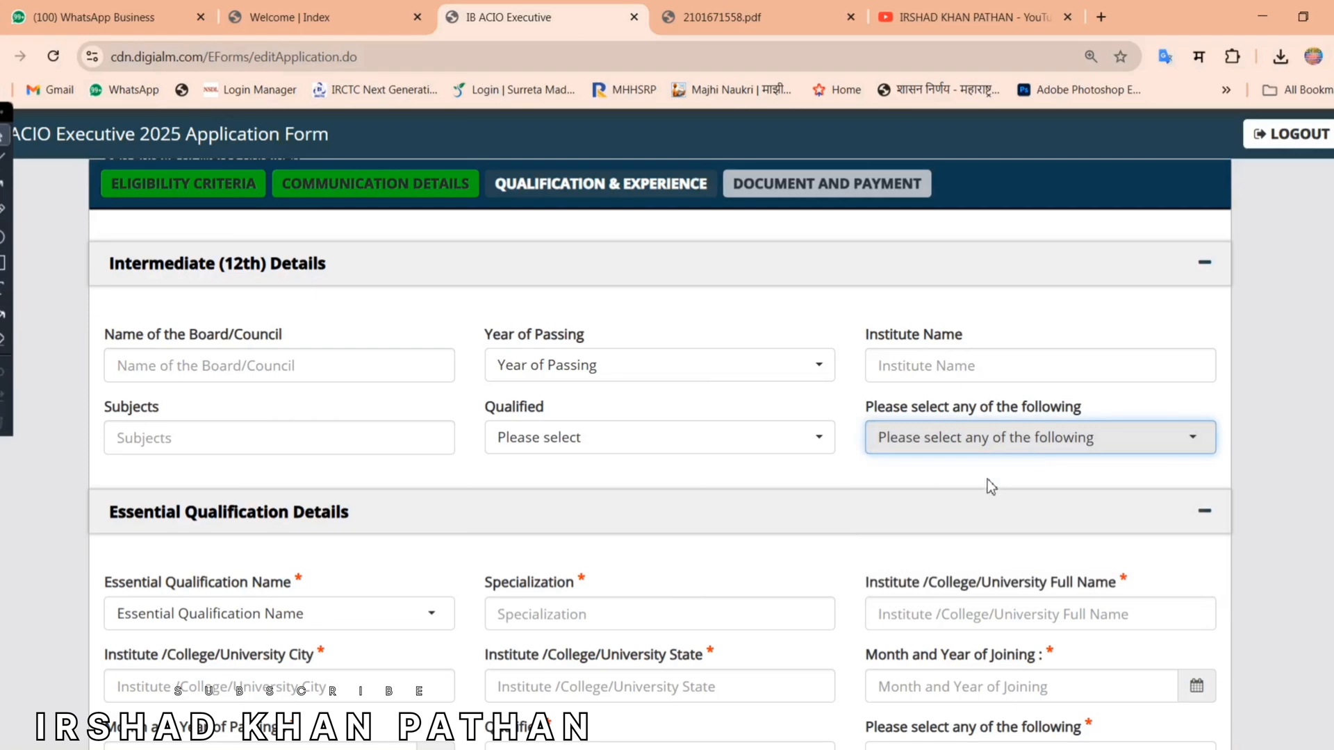
scroll(1184, 411, "down", 4)
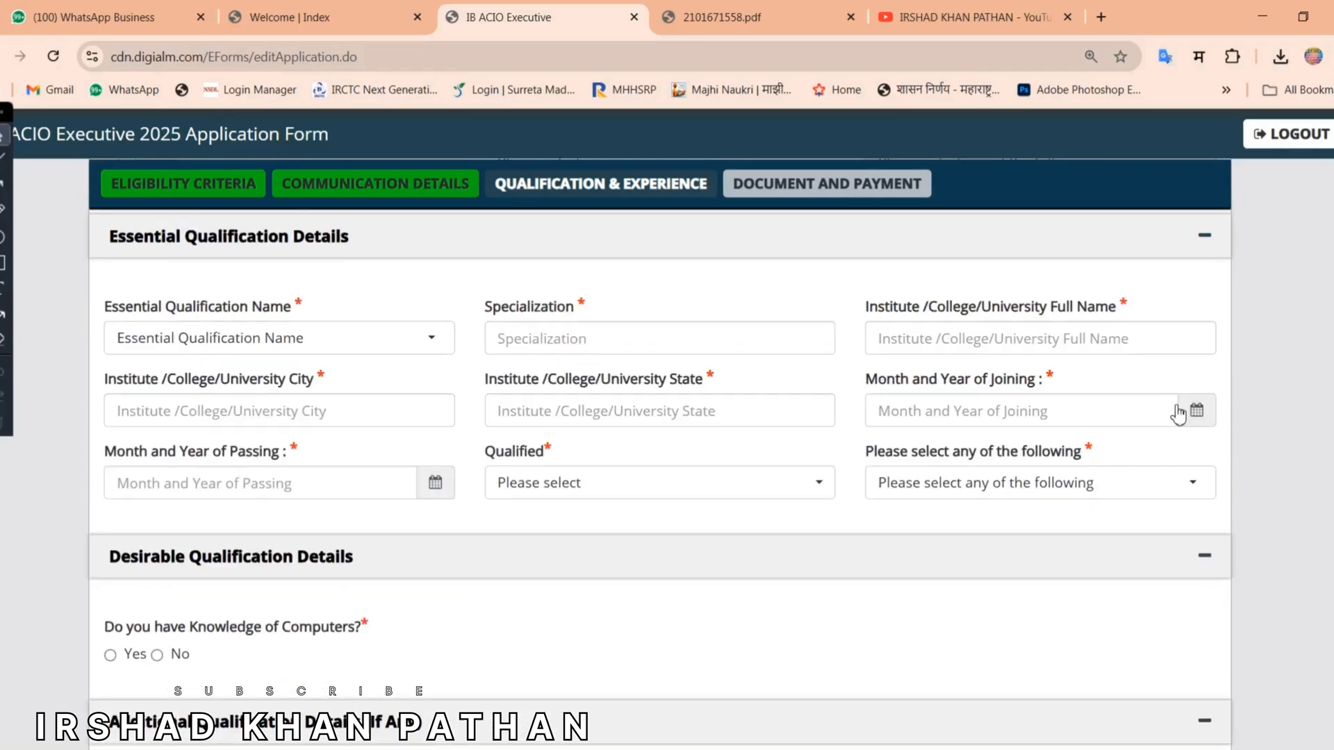
Step: Choose Graduation or Equivalent as the qualification with specialization BCOM
left_click(308, 340)
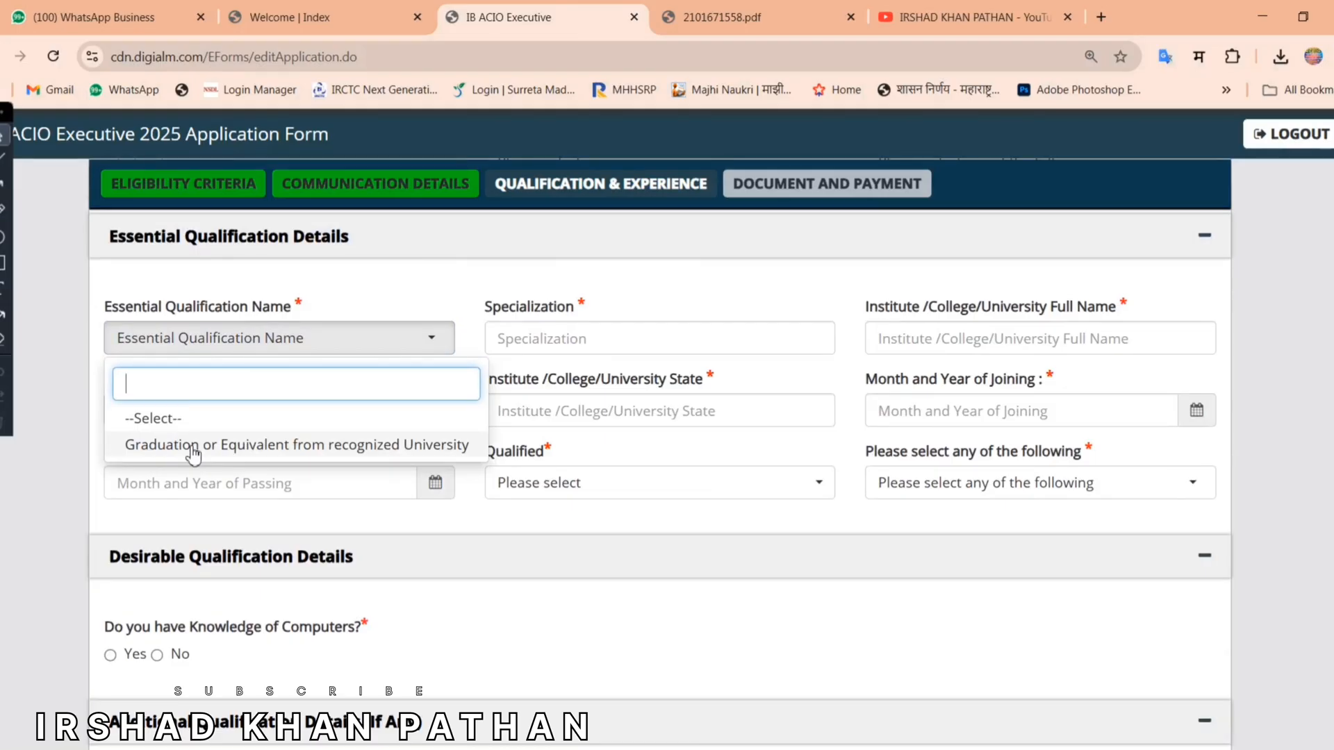
left_click(258, 448)
left_click(549, 337)
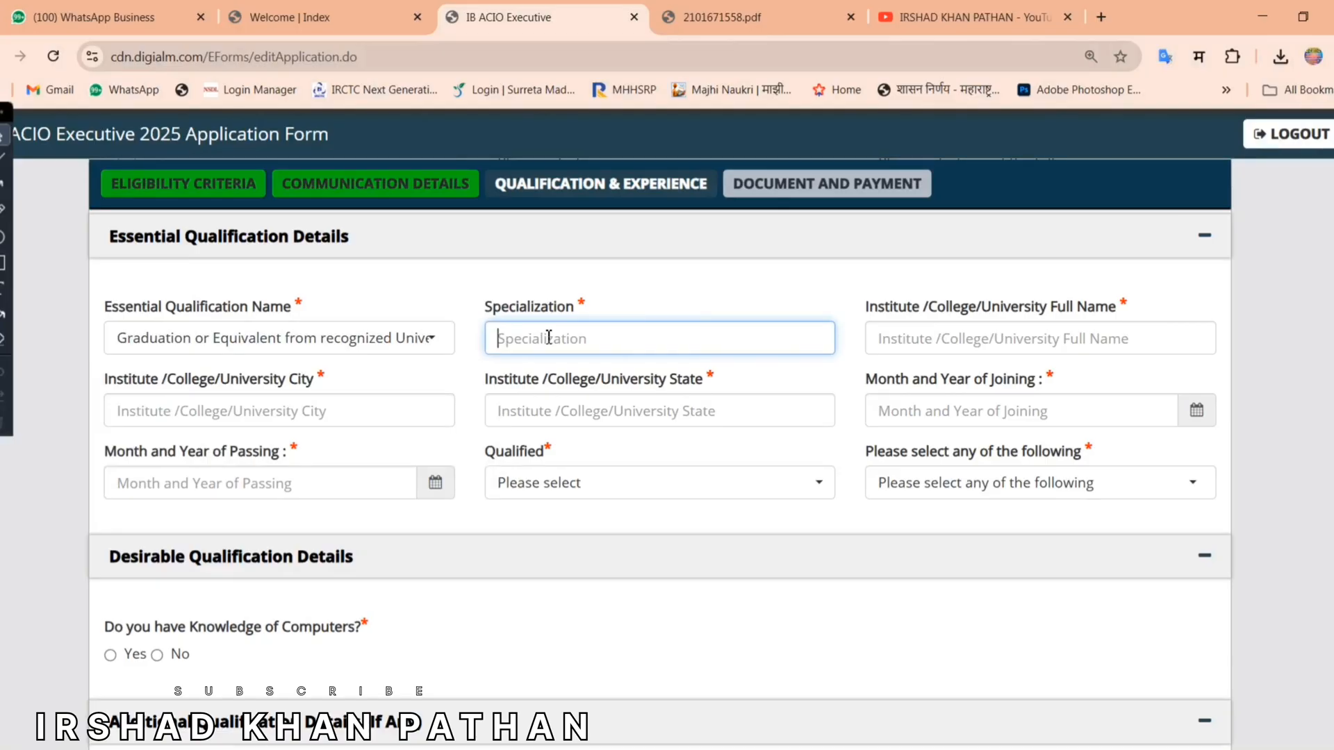
type("BCOM")
left_click(925, 340)
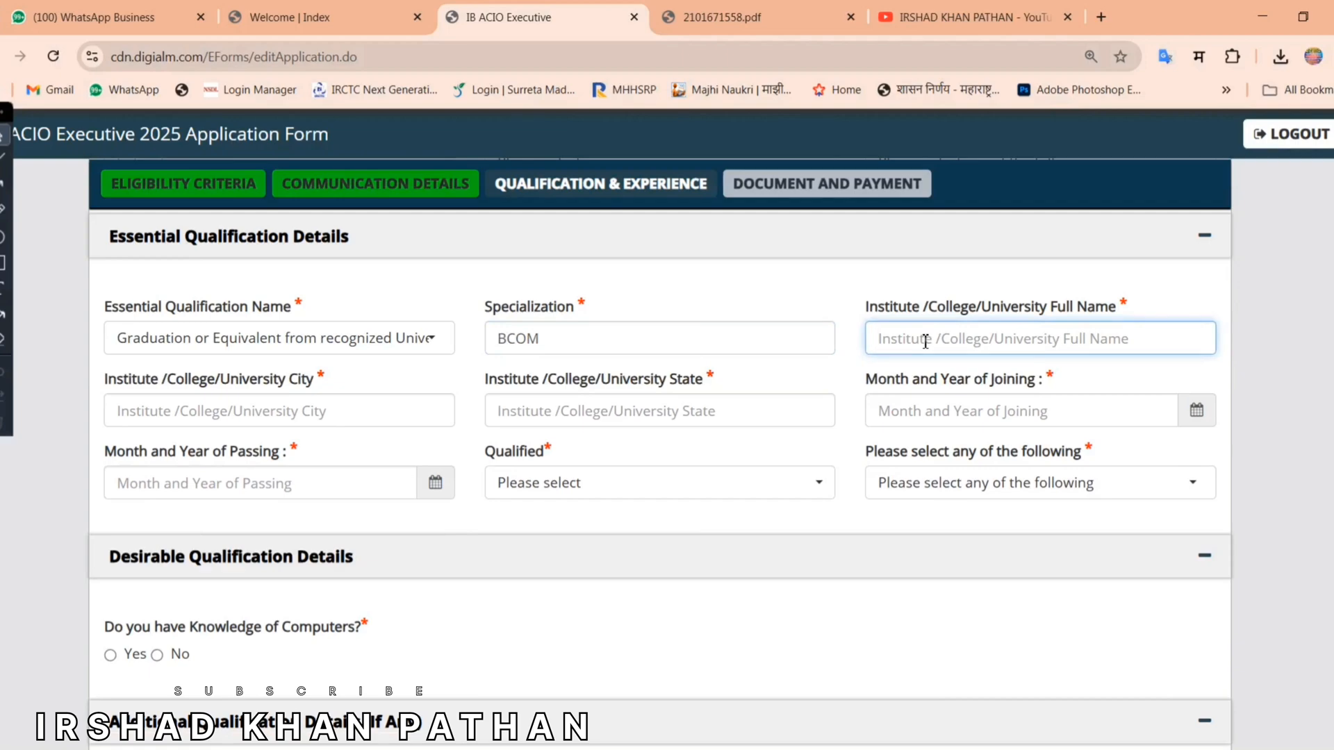
Step: Fill the institute name YCMOU NASHIK with its city and state, then check the joining picker
left_click_drag(864, 306, 1151, 312)
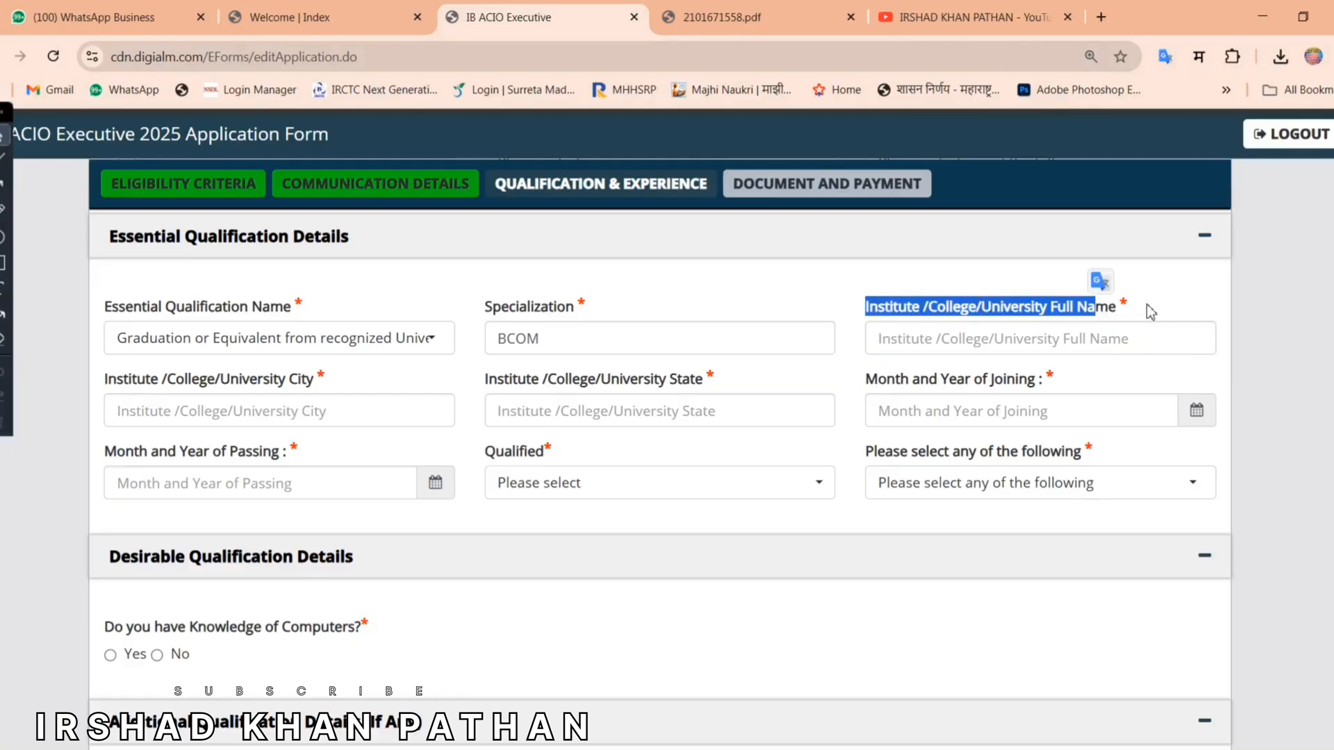
left_click(1084, 344)
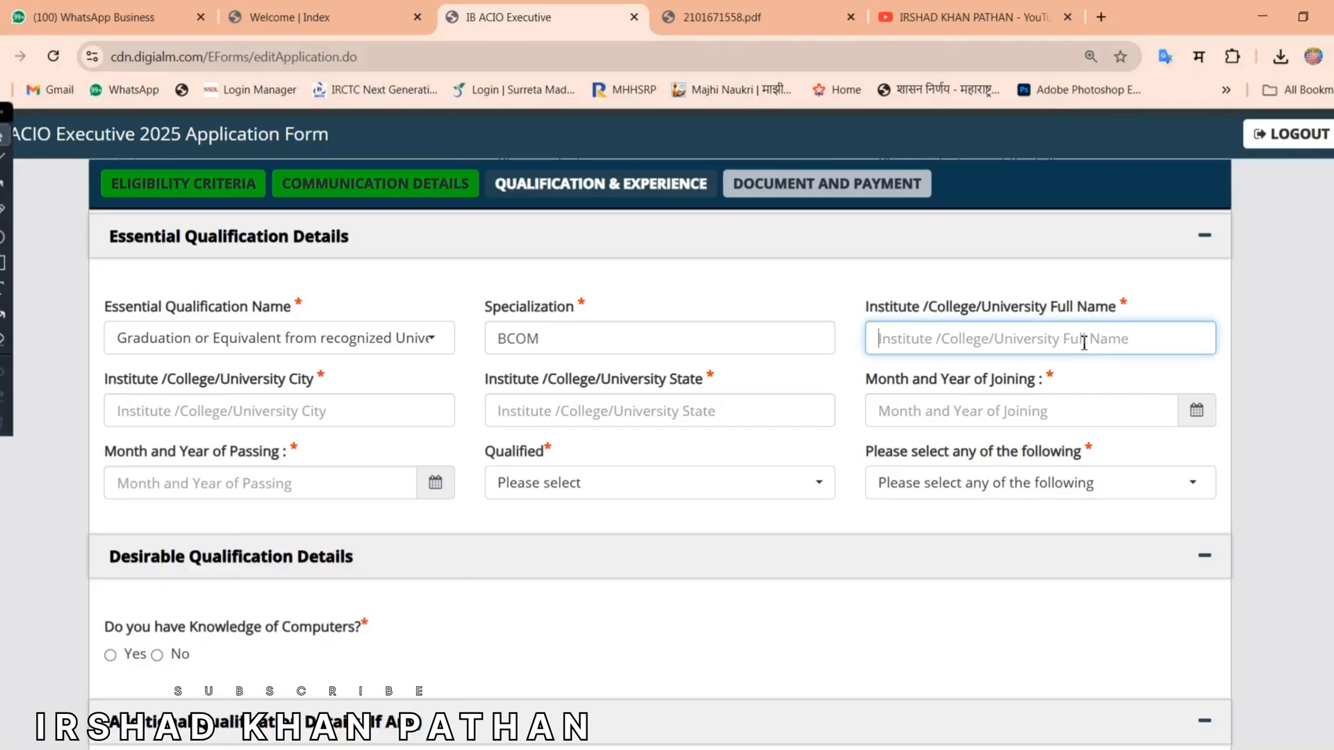
left_click(361, 389)
left_click_drag(104, 387, 305, 382)
left_click(318, 378)
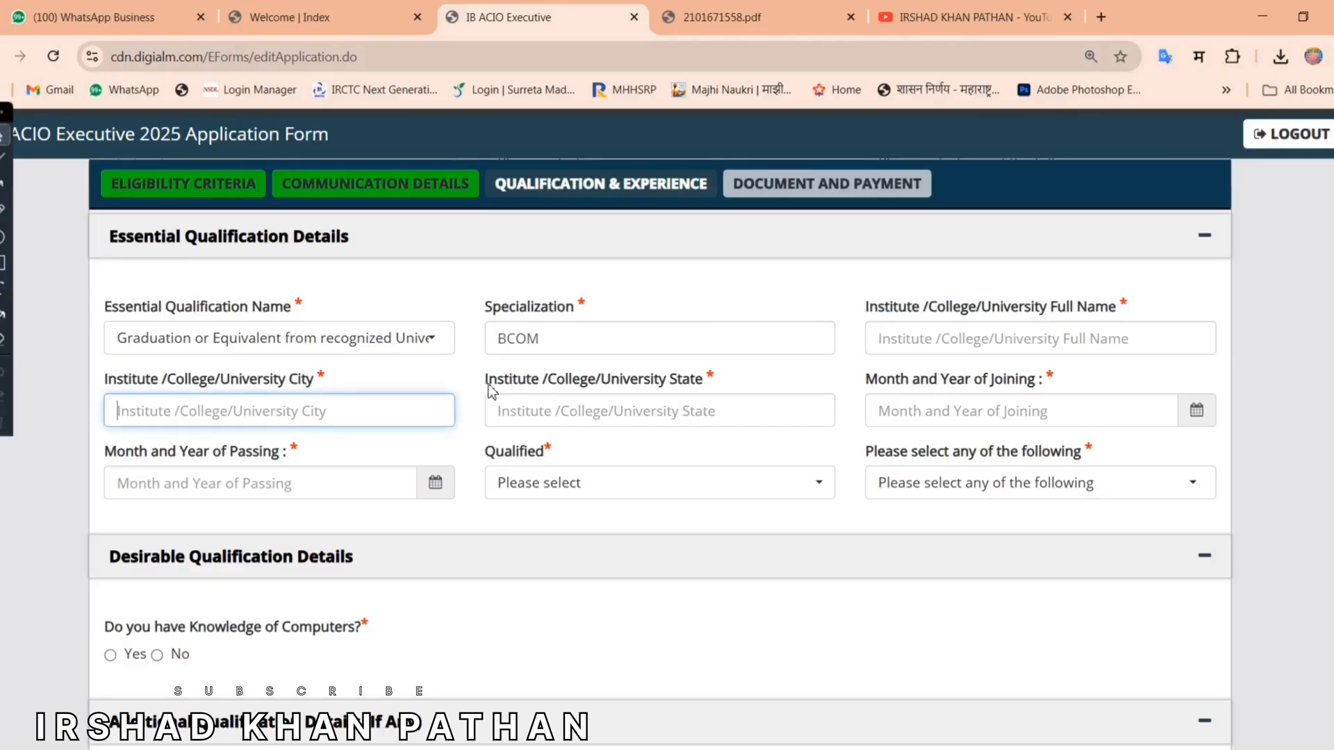
left_click_drag(486, 382, 747, 382)
left_click(747, 382)
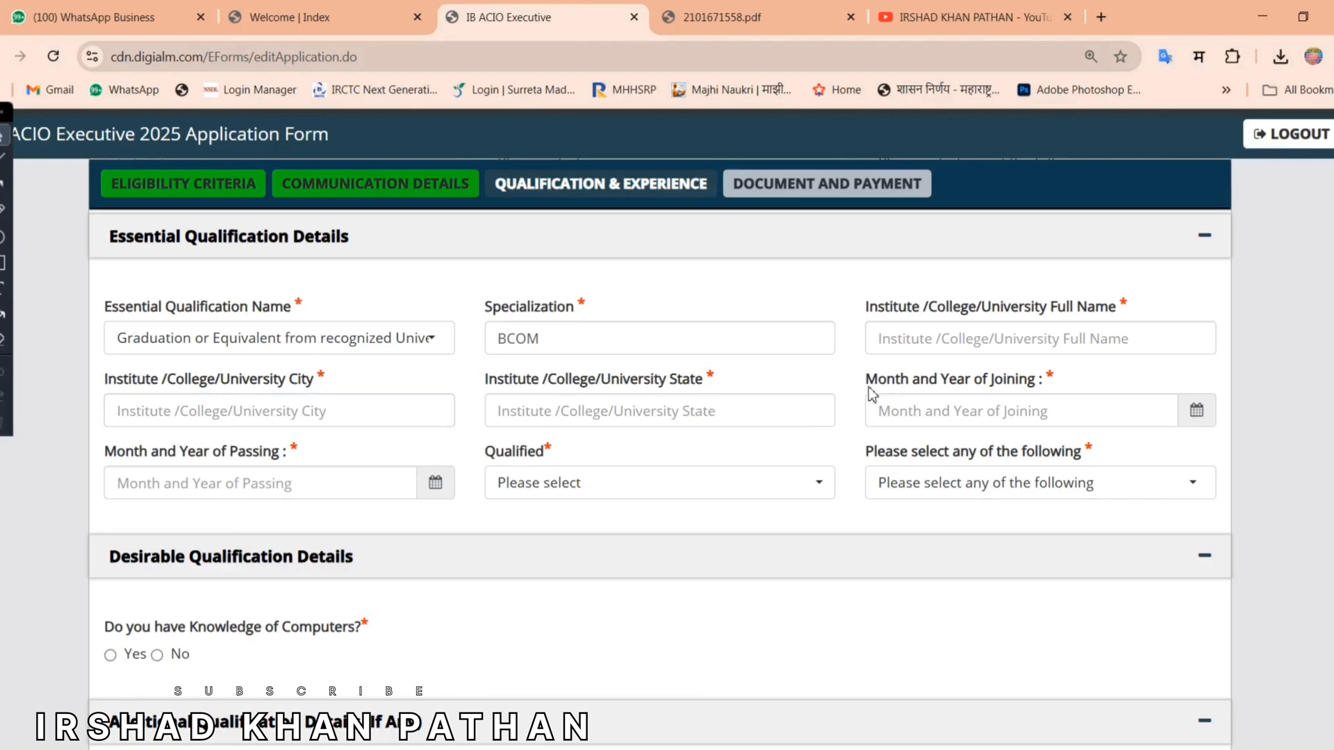
left_click_drag(864, 381, 1063, 385)
left_click(1084, 388)
left_click(1173, 408)
left_click(868, 392)
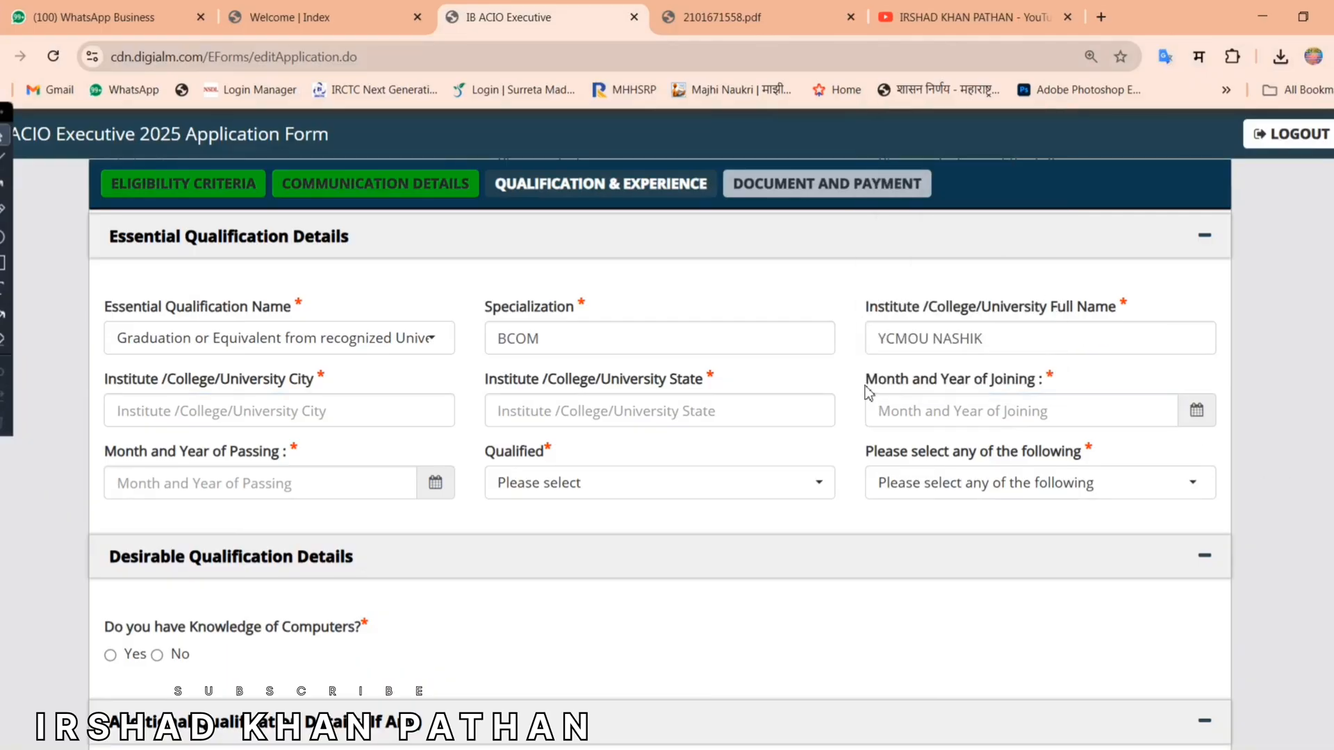
Step: Set the graduation joining date to 08/2018 and passing date to 06/2020
left_click(1195, 415)
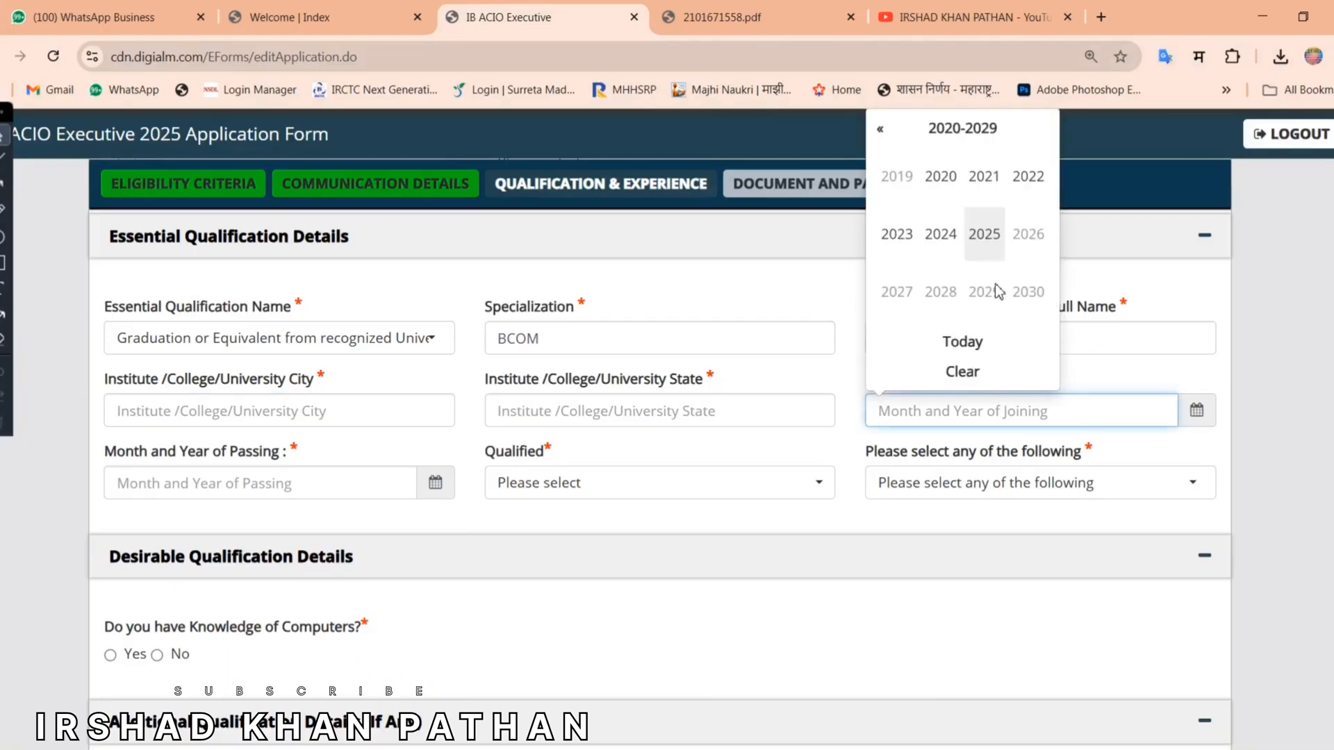
left_click_drag(106, 452, 432, 456)
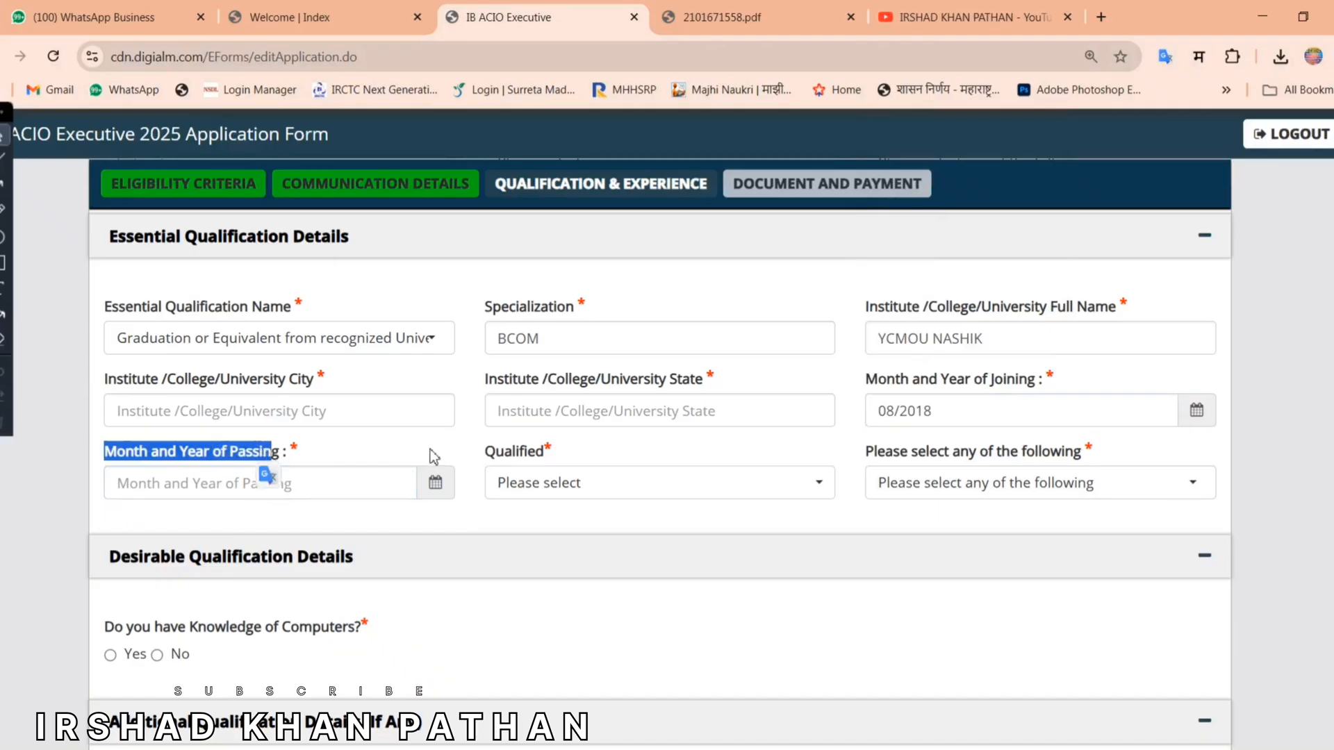
left_click(421, 451)
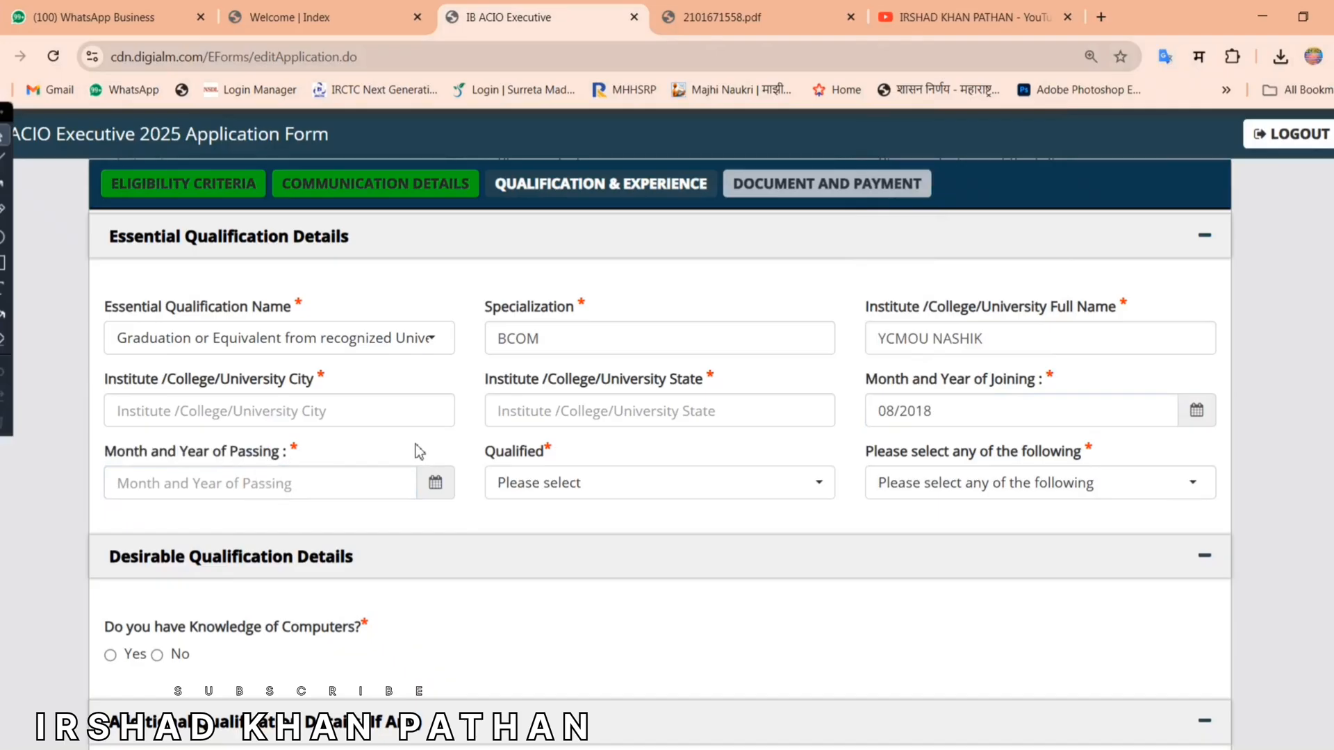
left_click(445, 497)
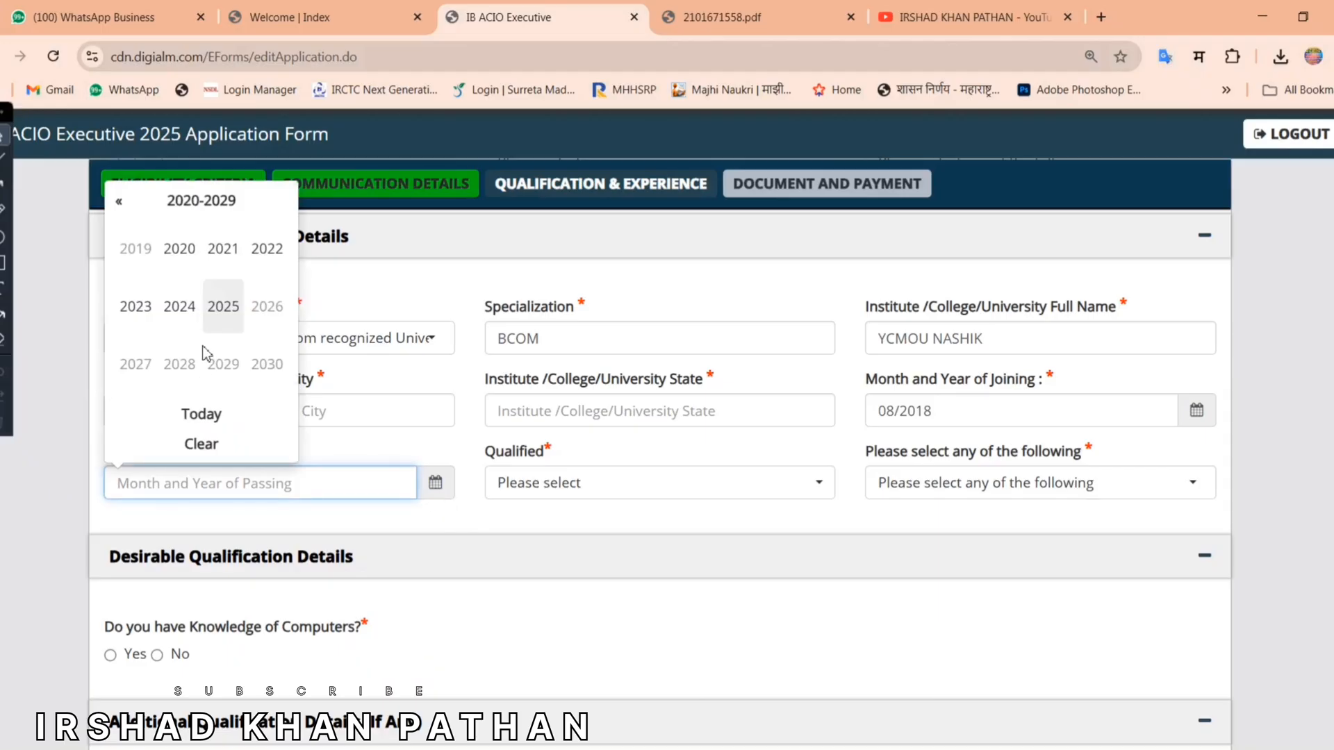
Step: Mark the graduation result as Pass with marks reported as Percentage
left_click(531, 482)
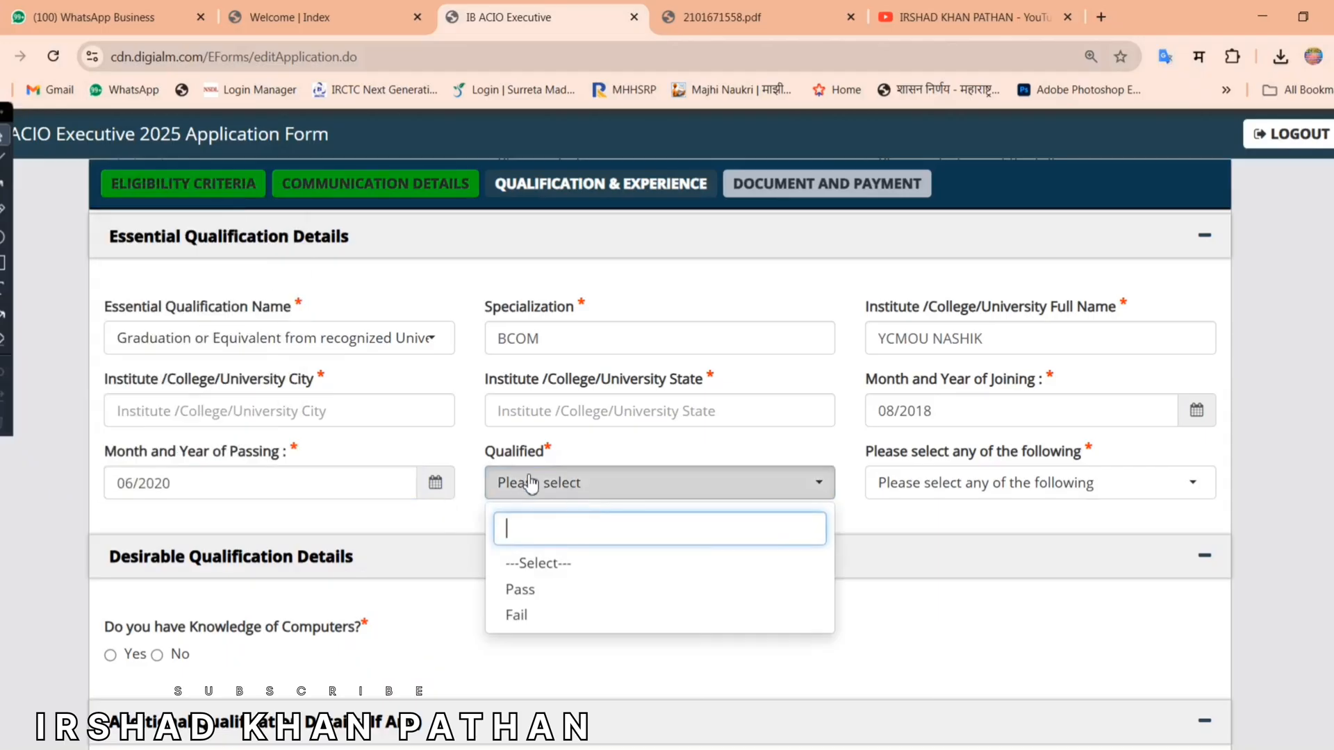
left_click(517, 590)
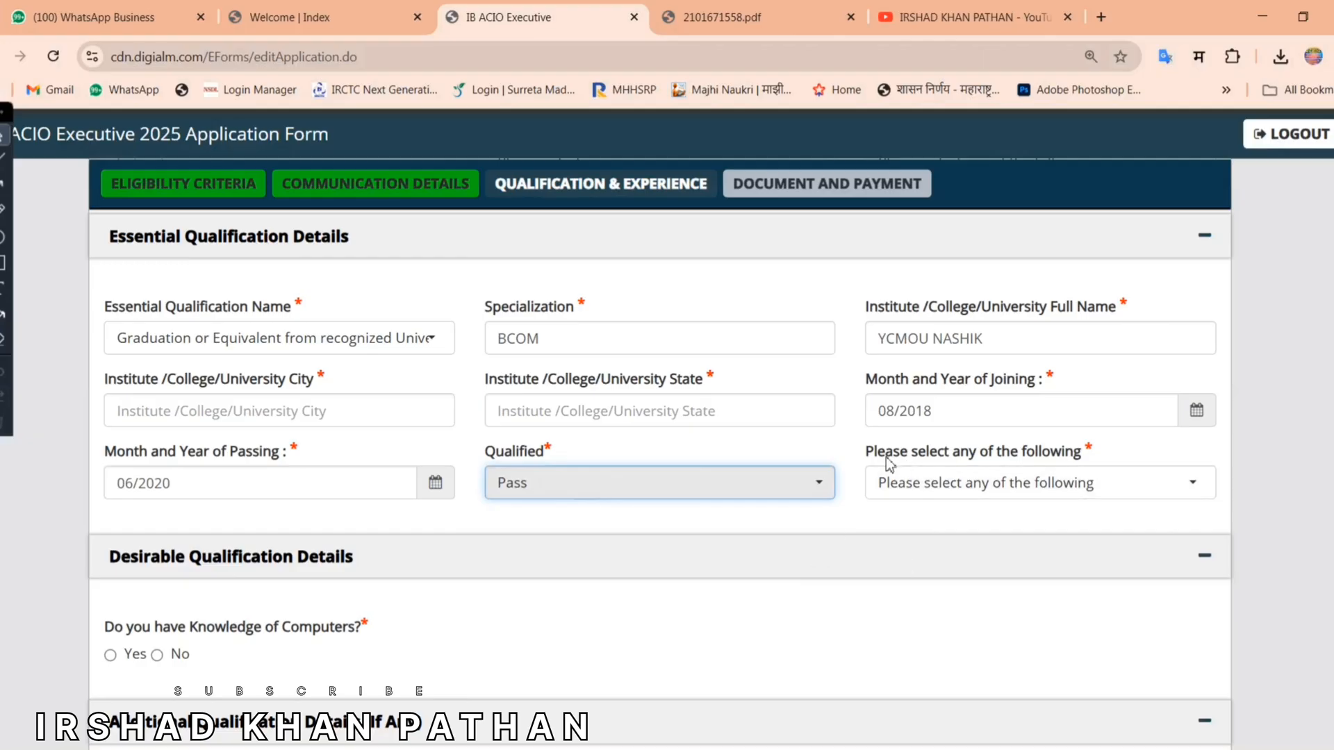
left_click(957, 492)
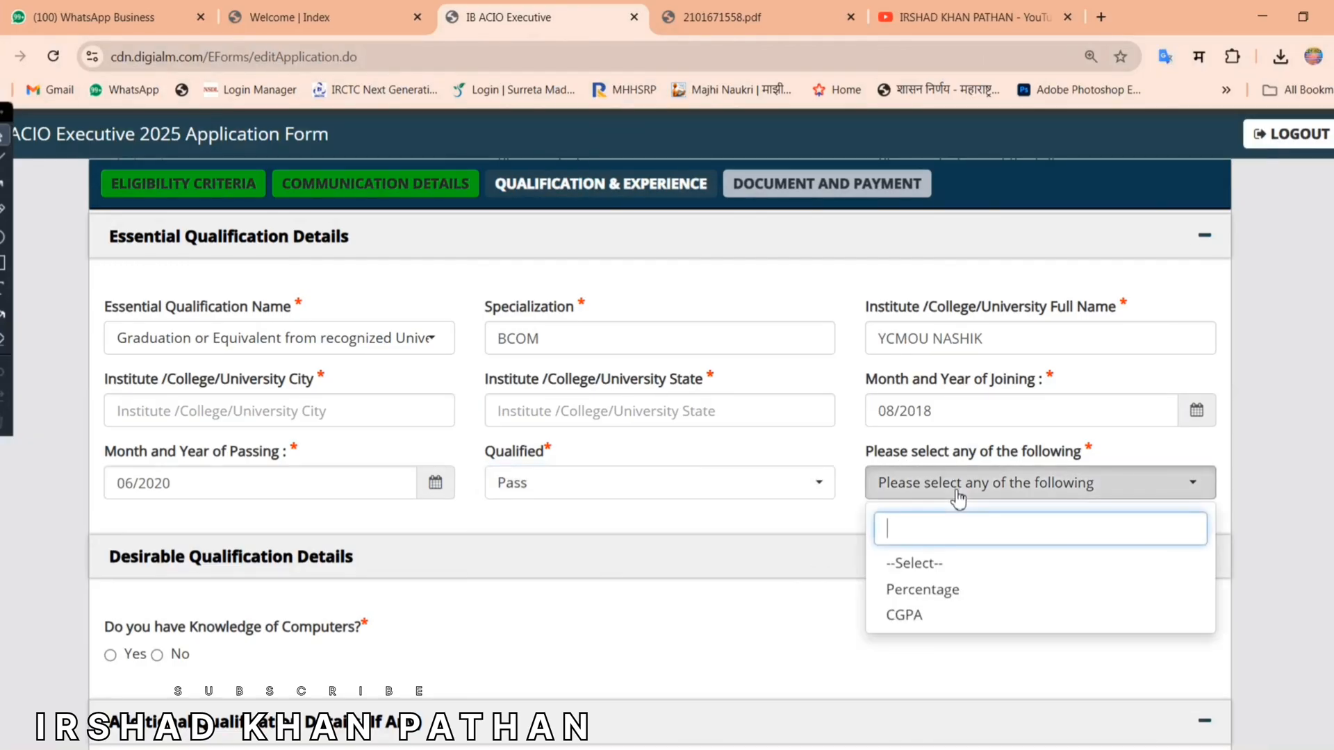
left_click(944, 591)
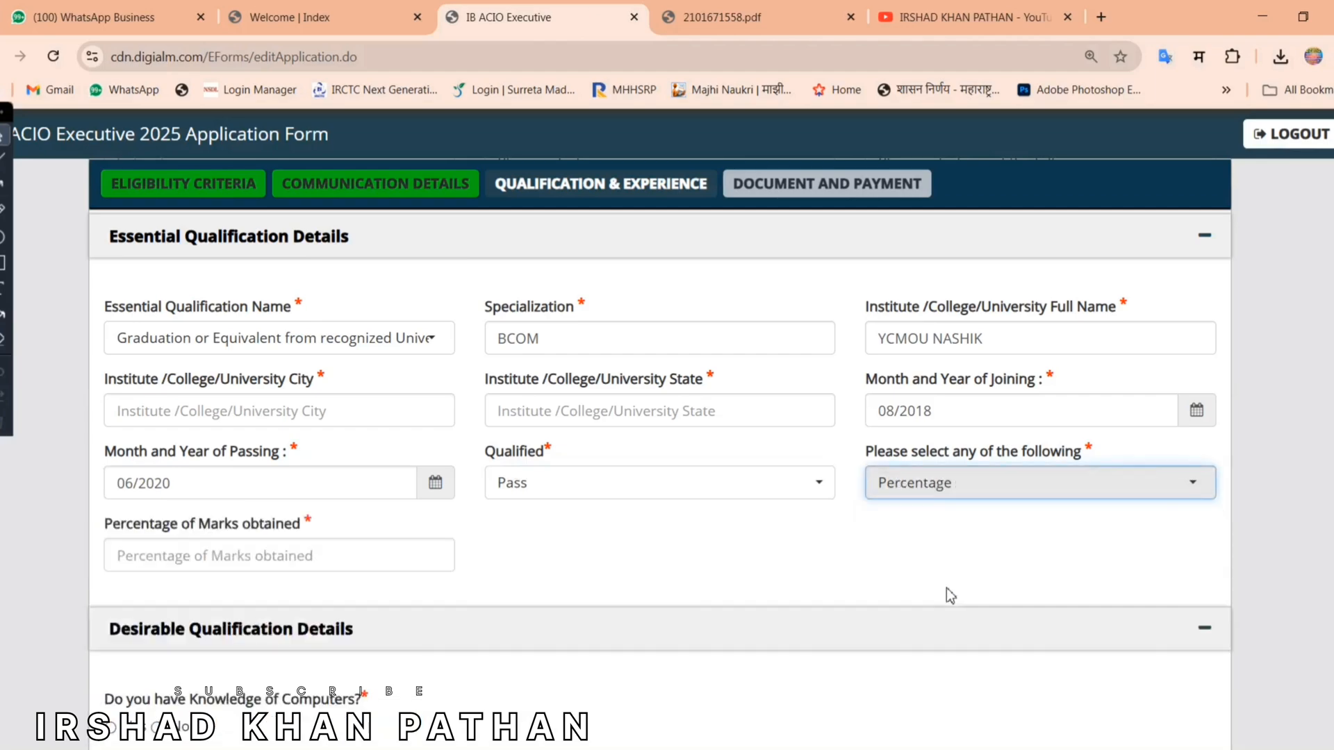
left_click(290, 558)
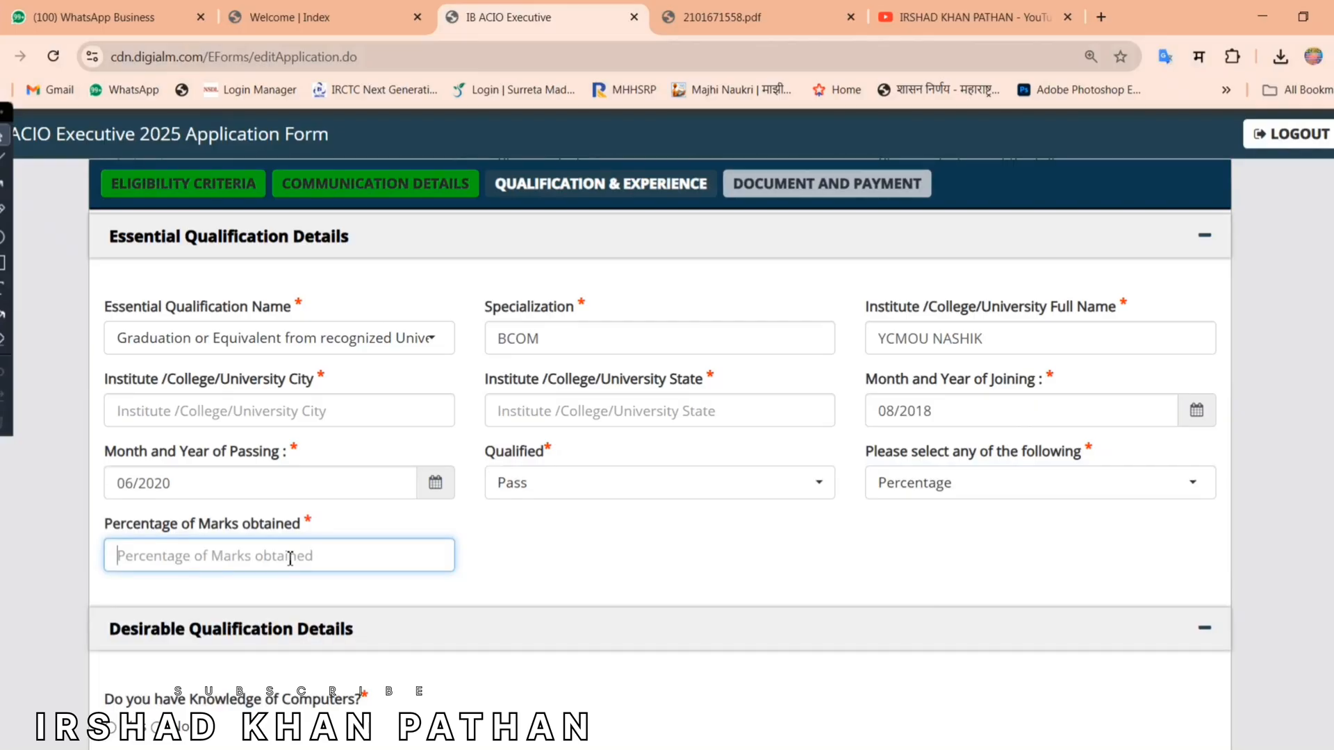
scroll(1210, 390, "down", 5)
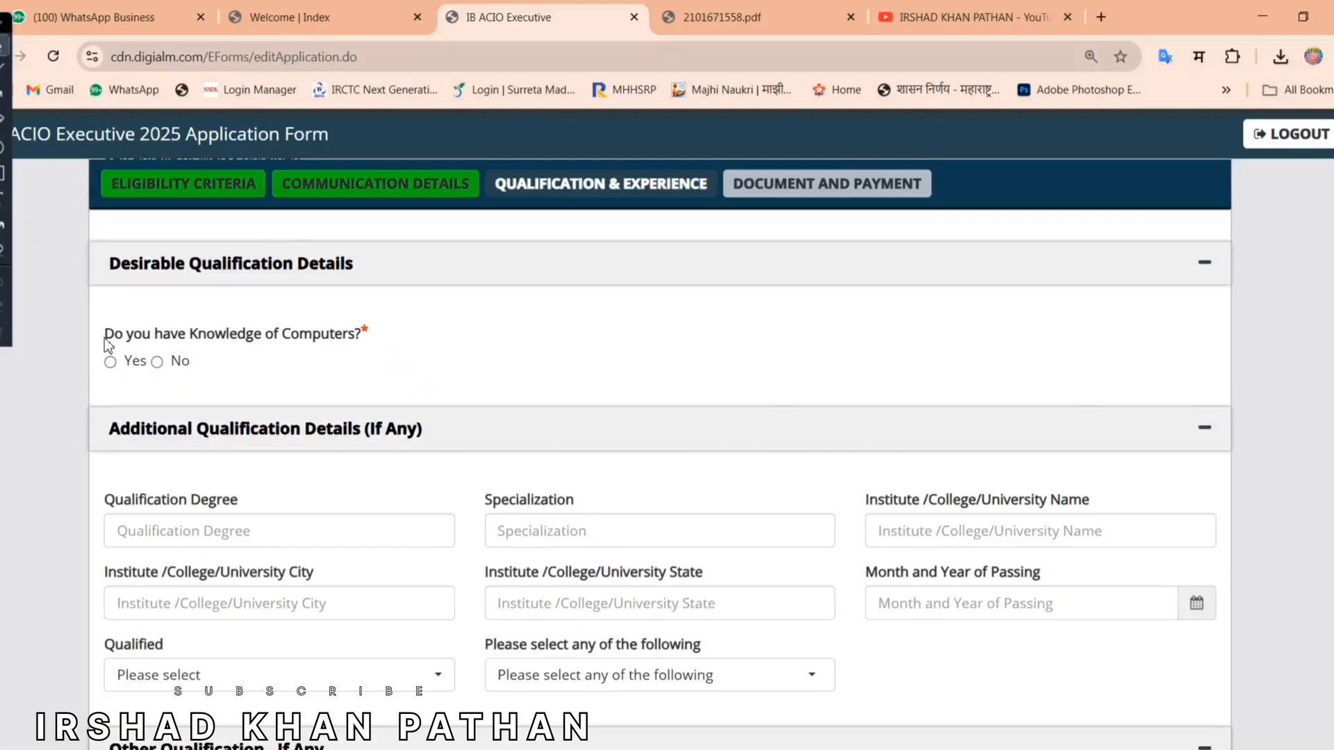
Step: Answer Yes to computer knowledge and list MARATHI as a known language
left_click_drag(104, 335, 423, 336)
left_click(110, 362)
scroll(250, 383, "down", 5)
left_click_drag(104, 378, 664, 387)
left_click(672, 386)
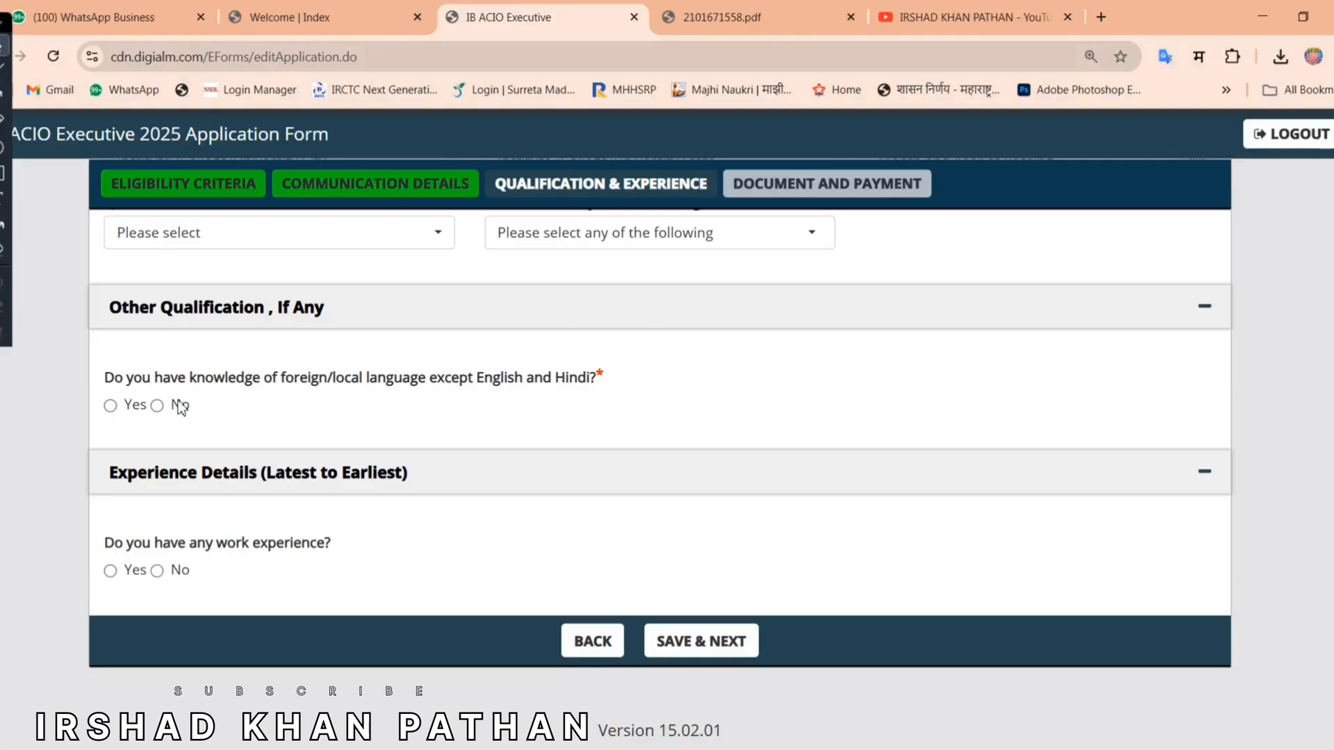
left_click(110, 405)
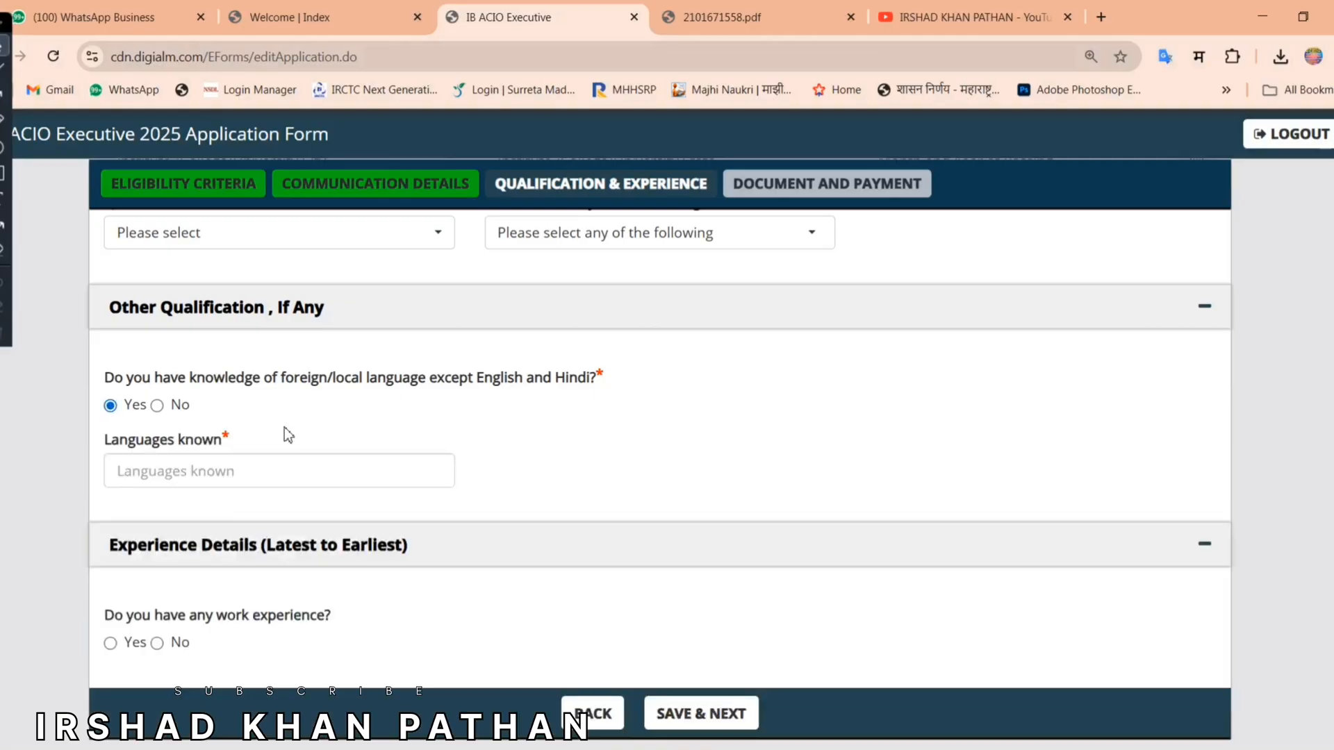
left_click(262, 471)
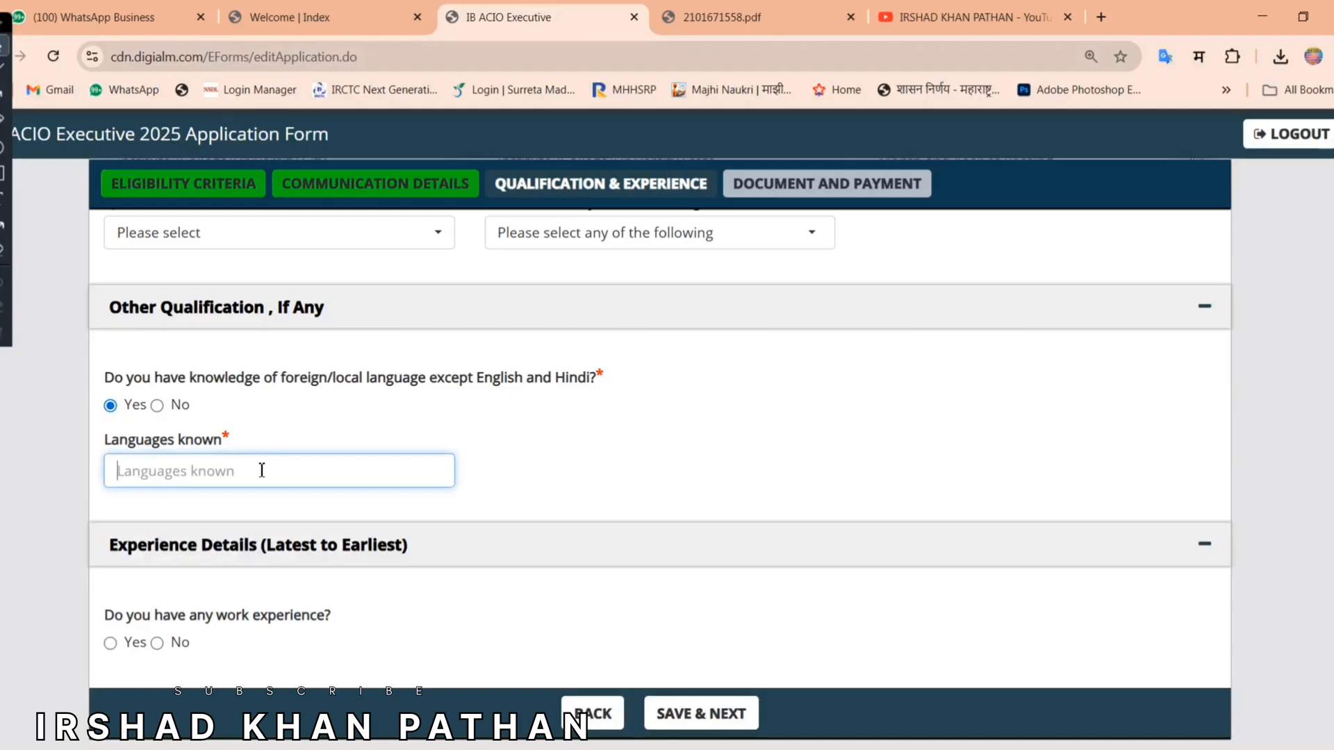
type("MARATHI")
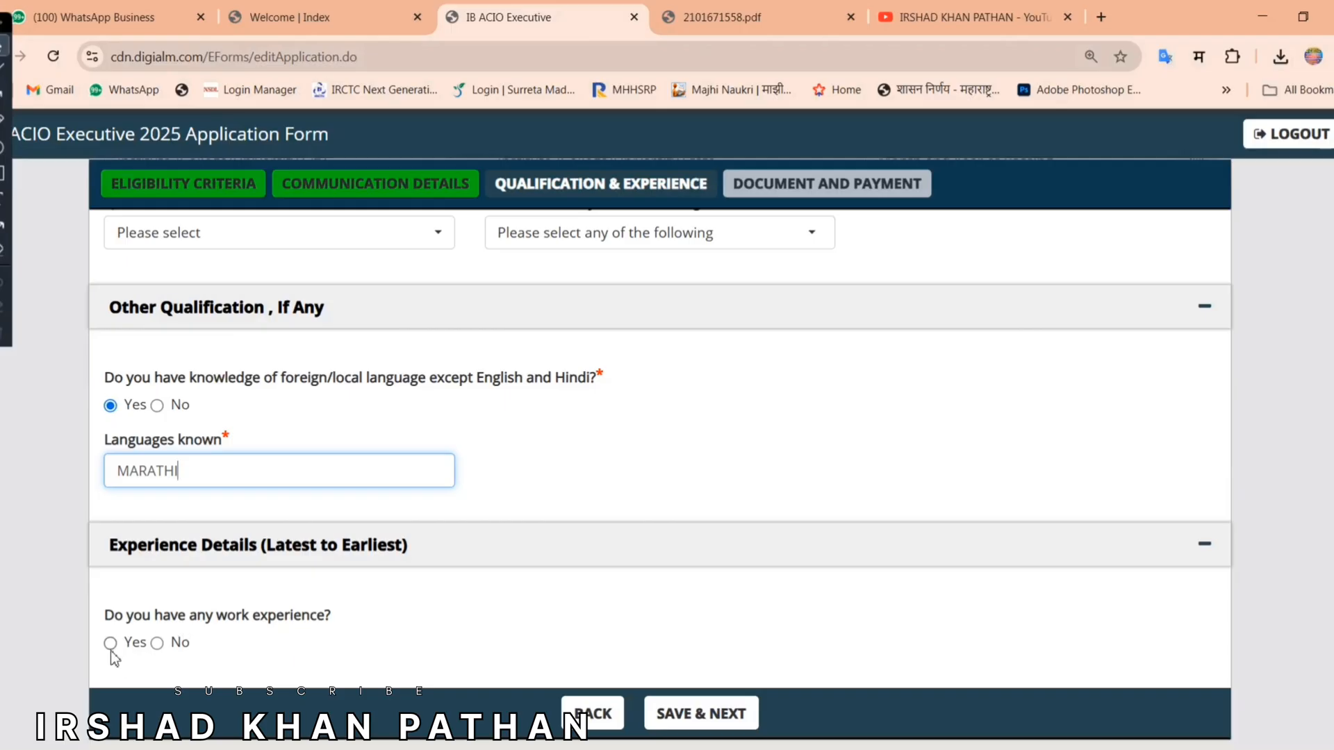
Step: Answer No to work experience and save the qualification section
left_click(159, 645)
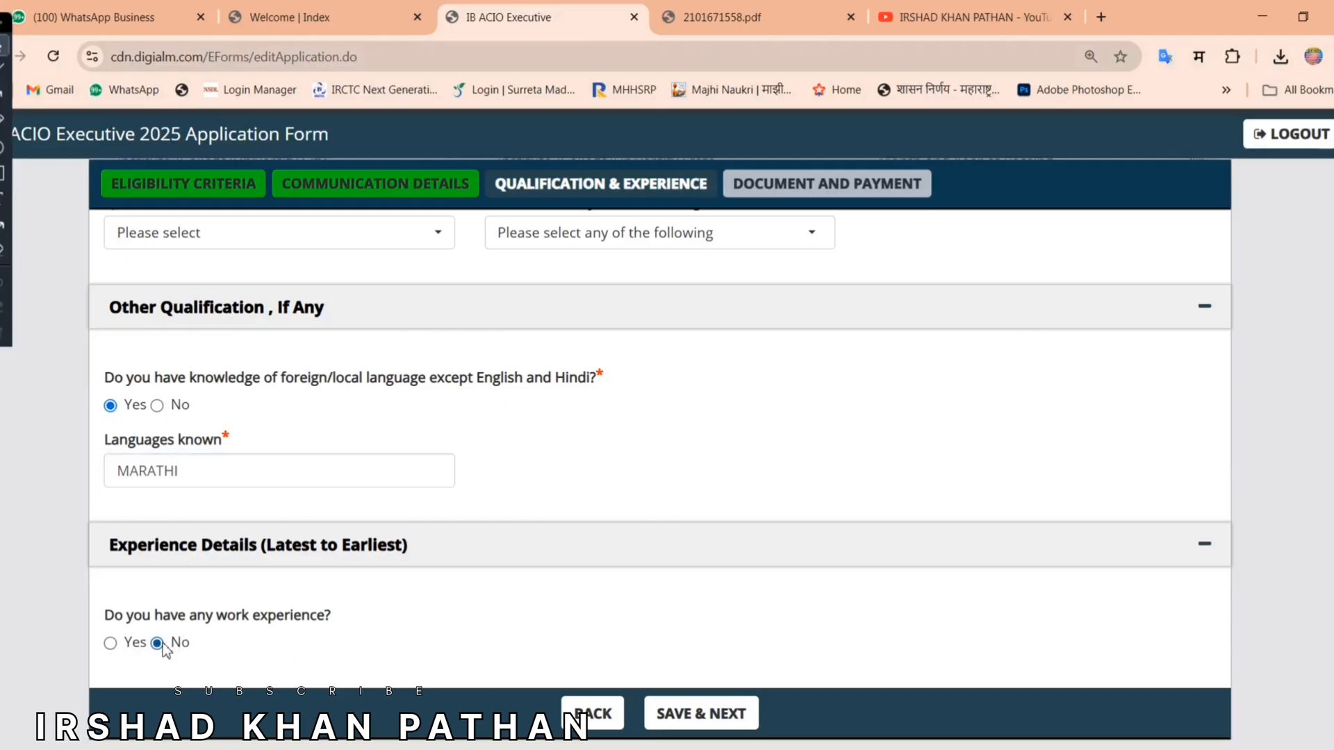
left_click(710, 722)
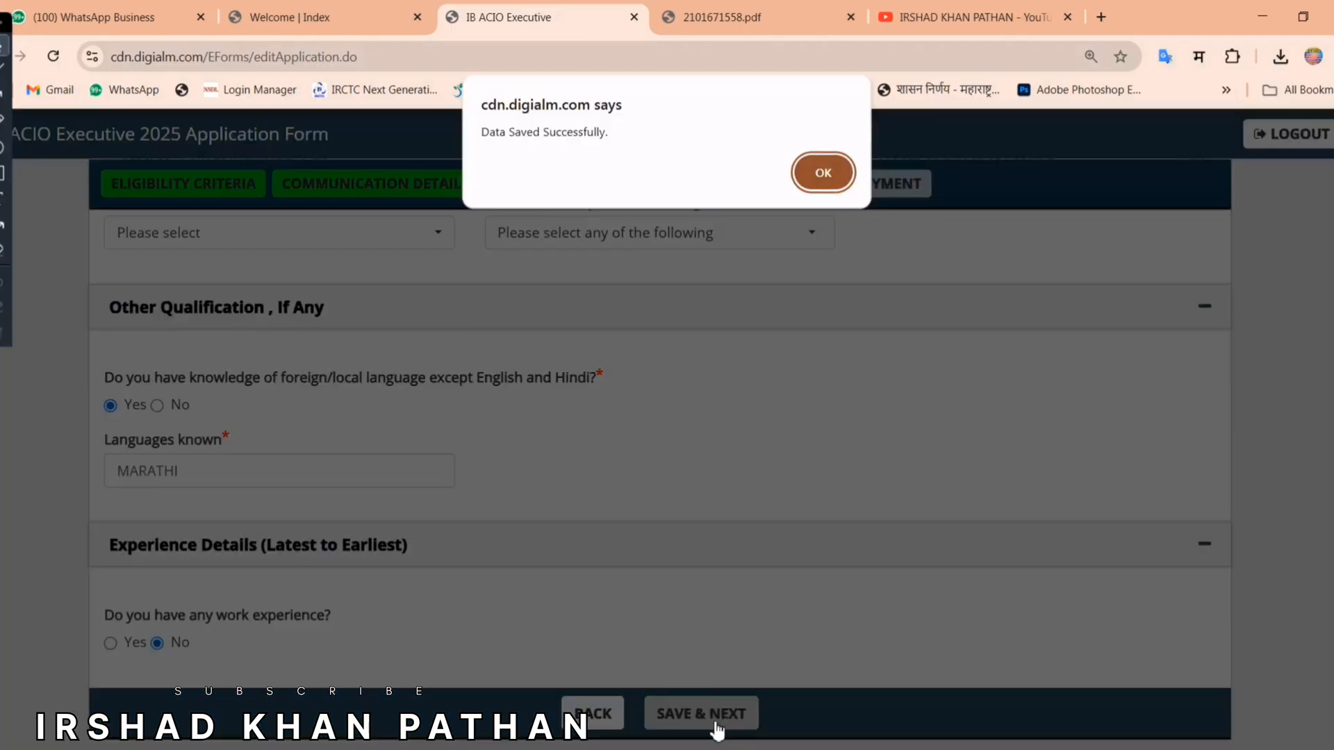
left_click(822, 175)
Step: Open the passport-size photograph upload in the Documents Upload section
scroll(843, 578, "down", 1)
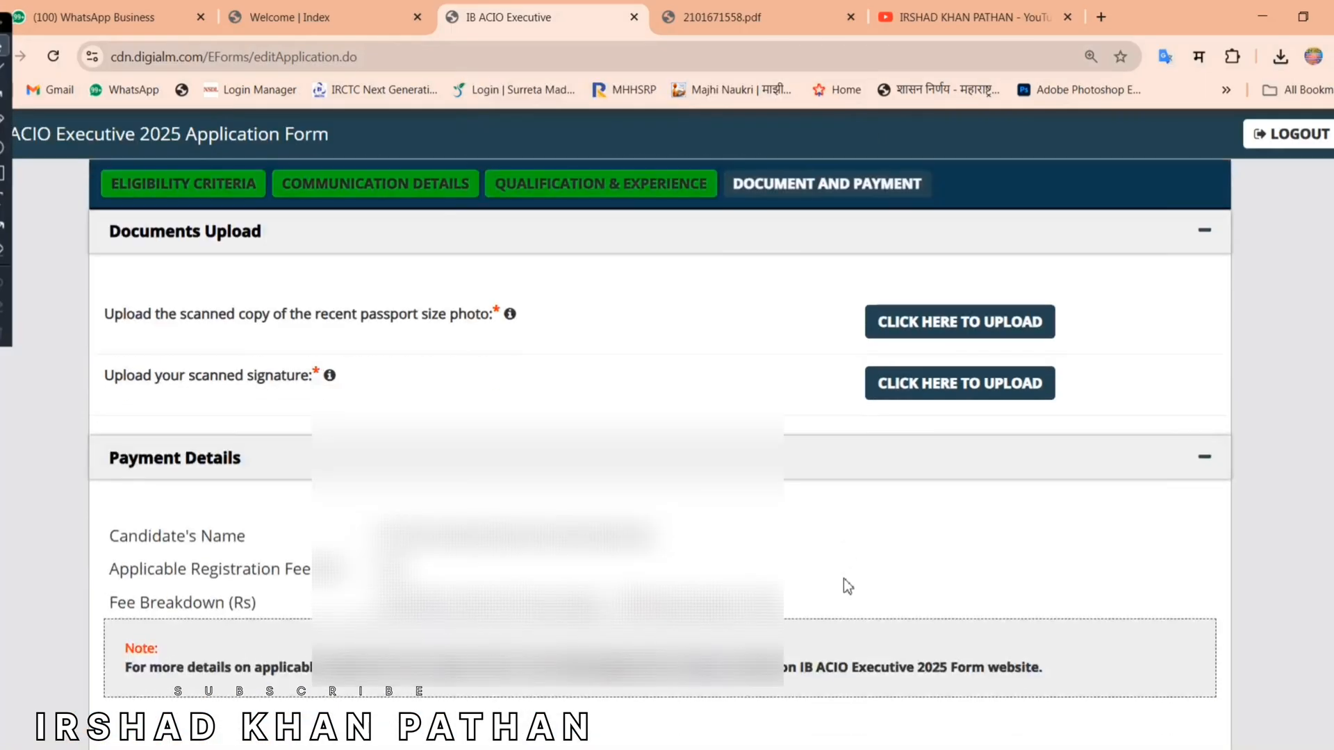
left_click_drag(108, 318, 489, 321)
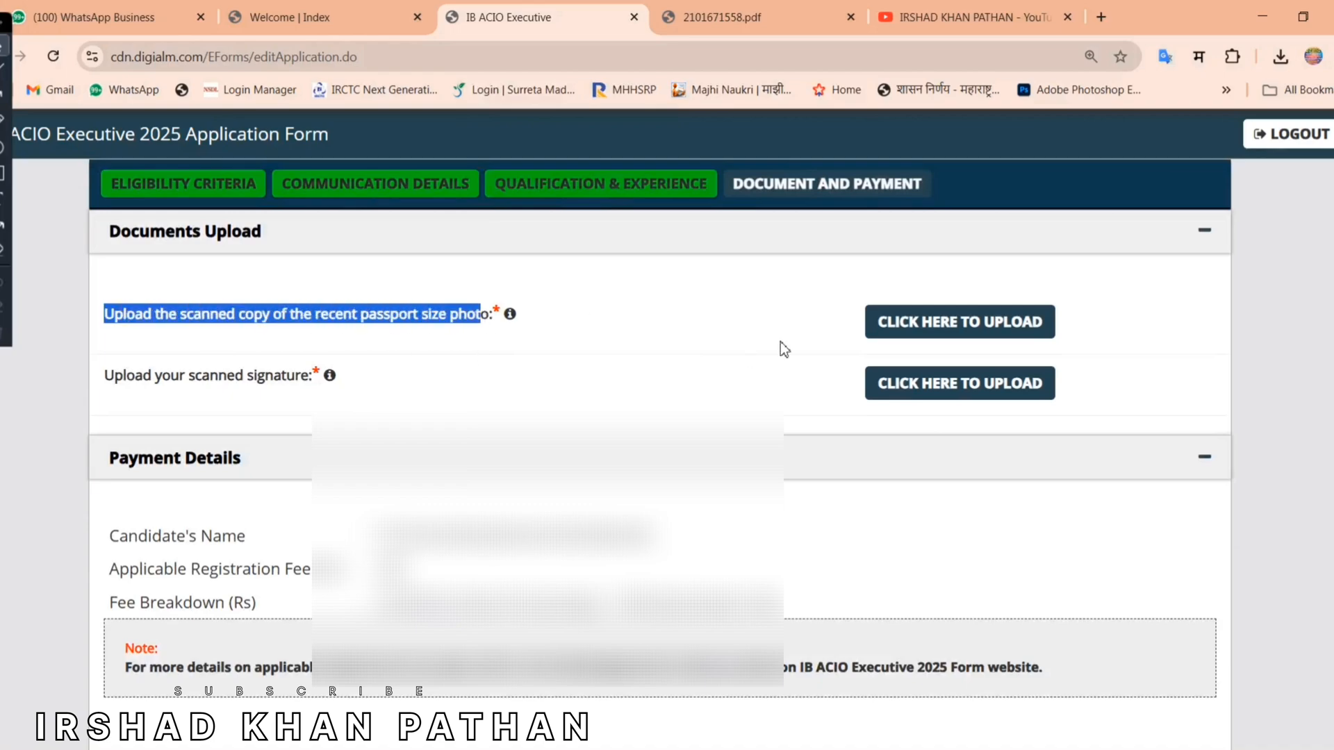
left_click(613, 334)
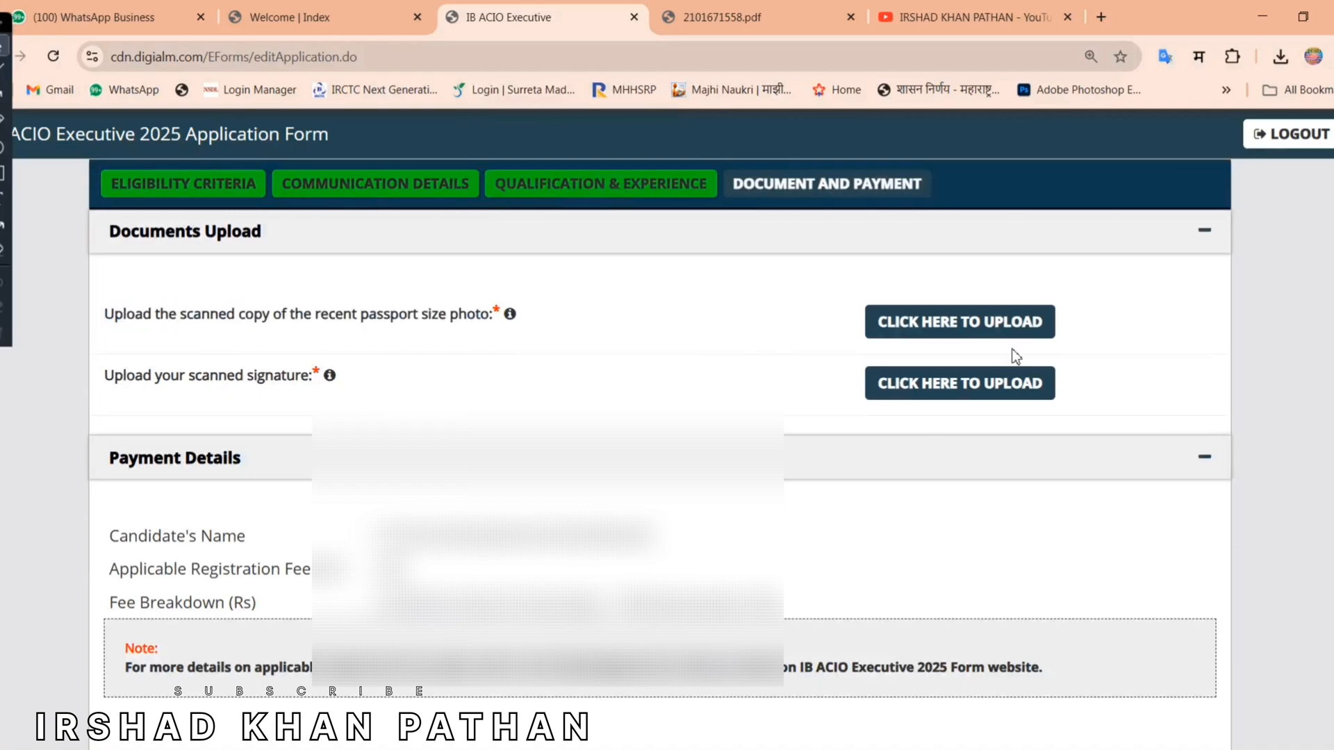
left_click(951, 327)
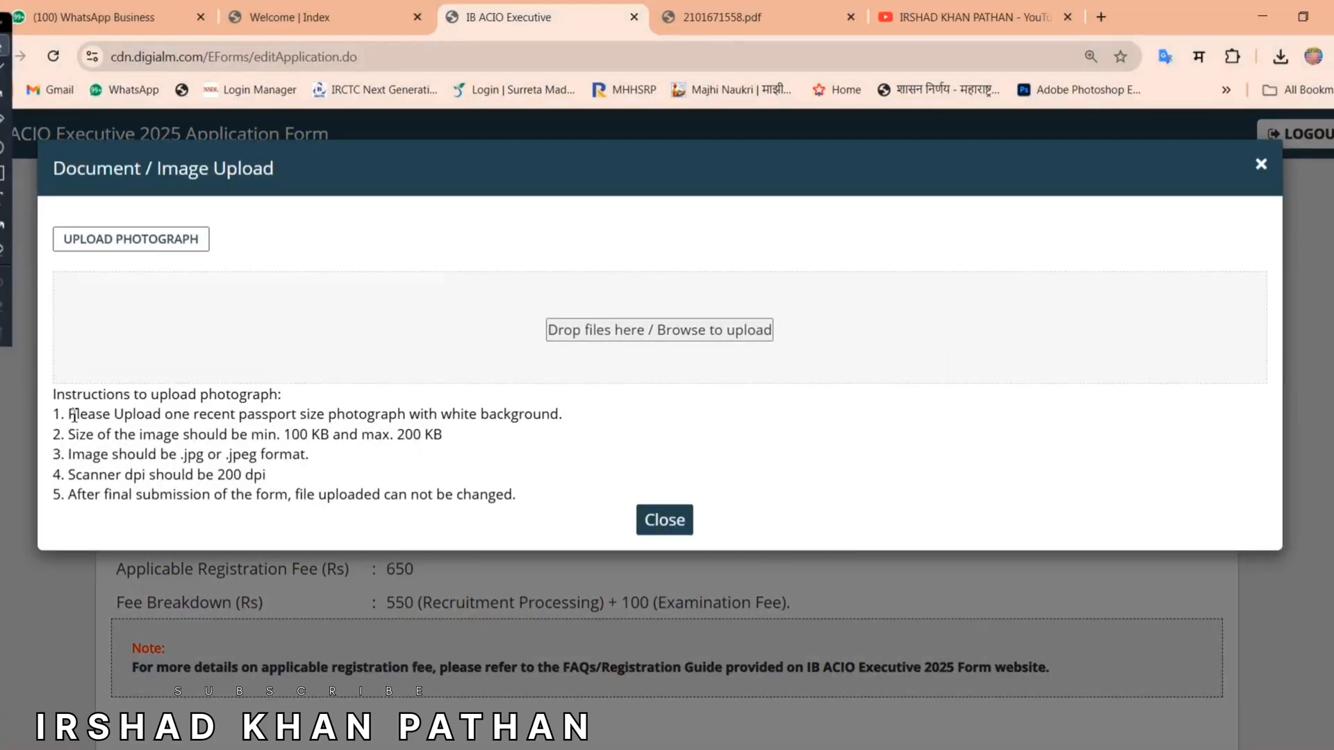
Step: Check the photo rules (white background, 100–200 KB, 200 dpi, jpg/jpeg) and upload the photo
left_click_drag(69, 415, 430, 416)
left_click(431, 420)
left_click_drag(324, 413, 617, 425)
left_click(278, 446)
left_click_drag(283, 438, 445, 439)
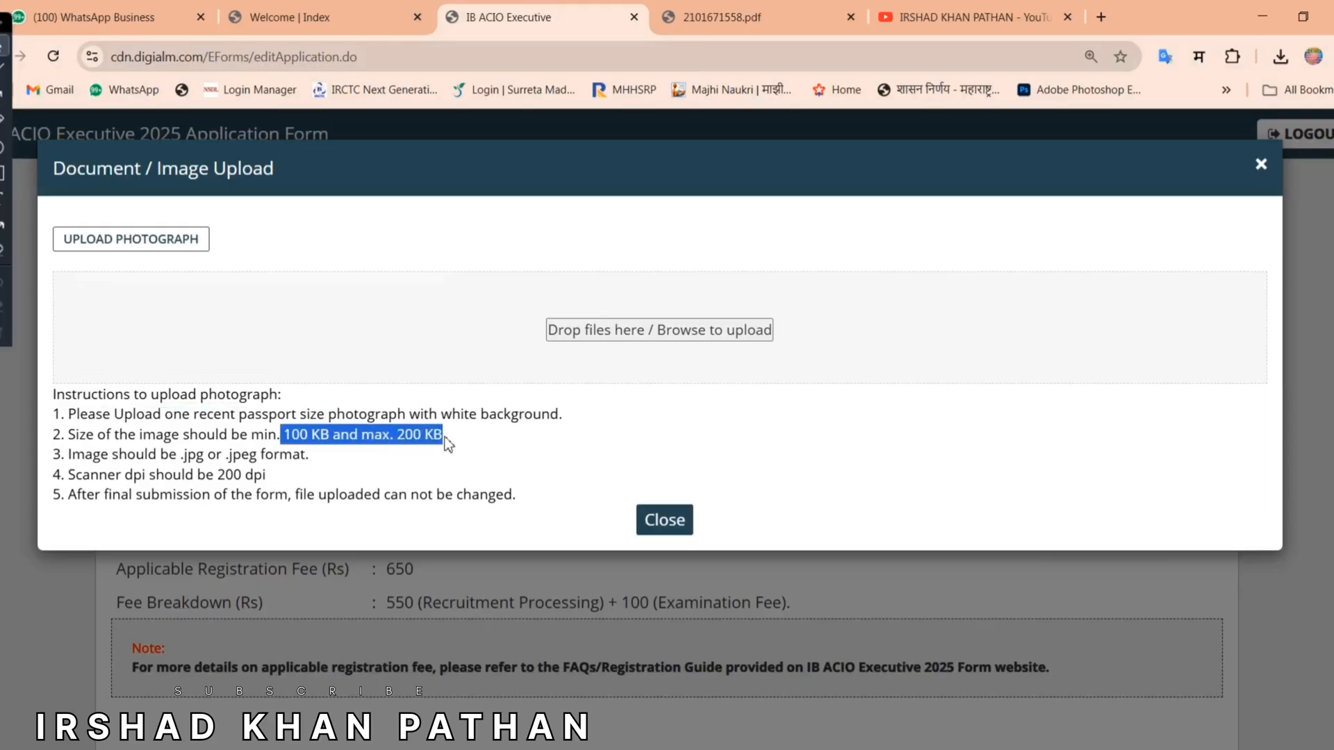
left_click(193, 496)
left_click_drag(62, 475, 268, 479)
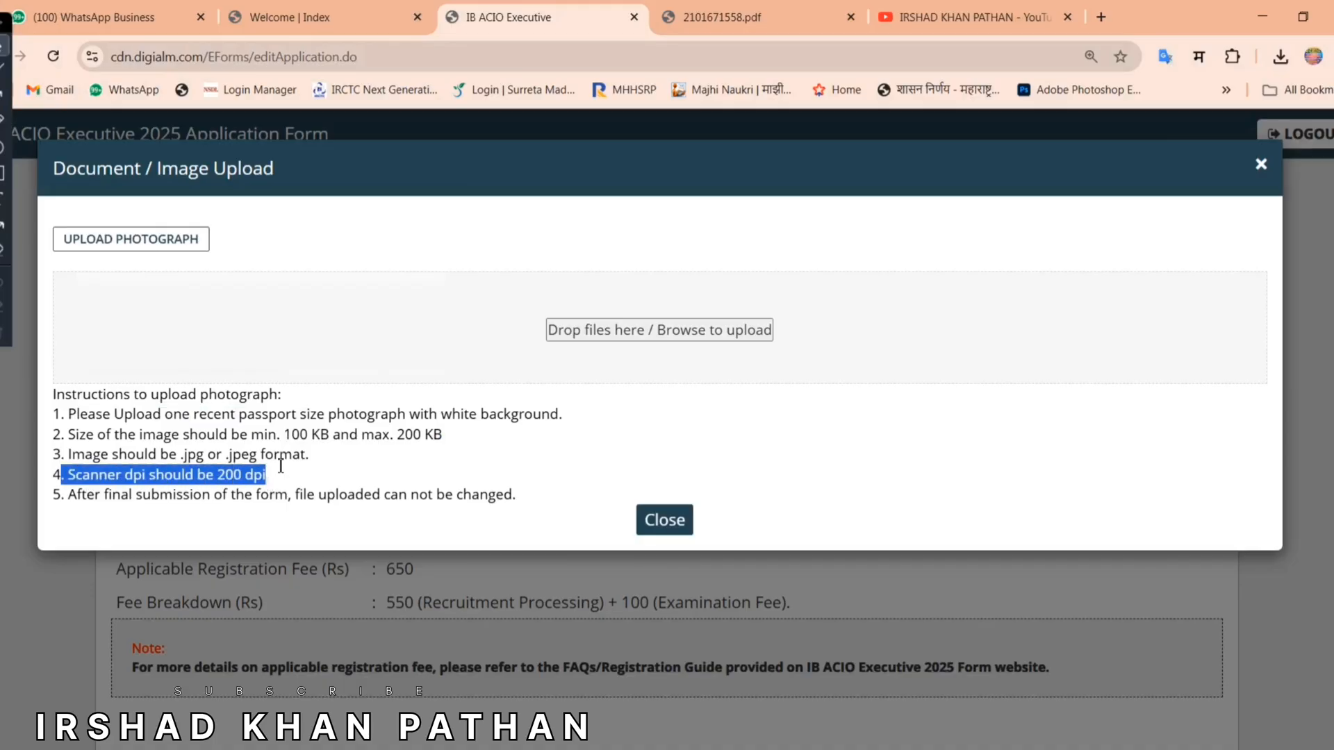
left_click(281, 466)
left_click_drag(187, 456, 302, 457)
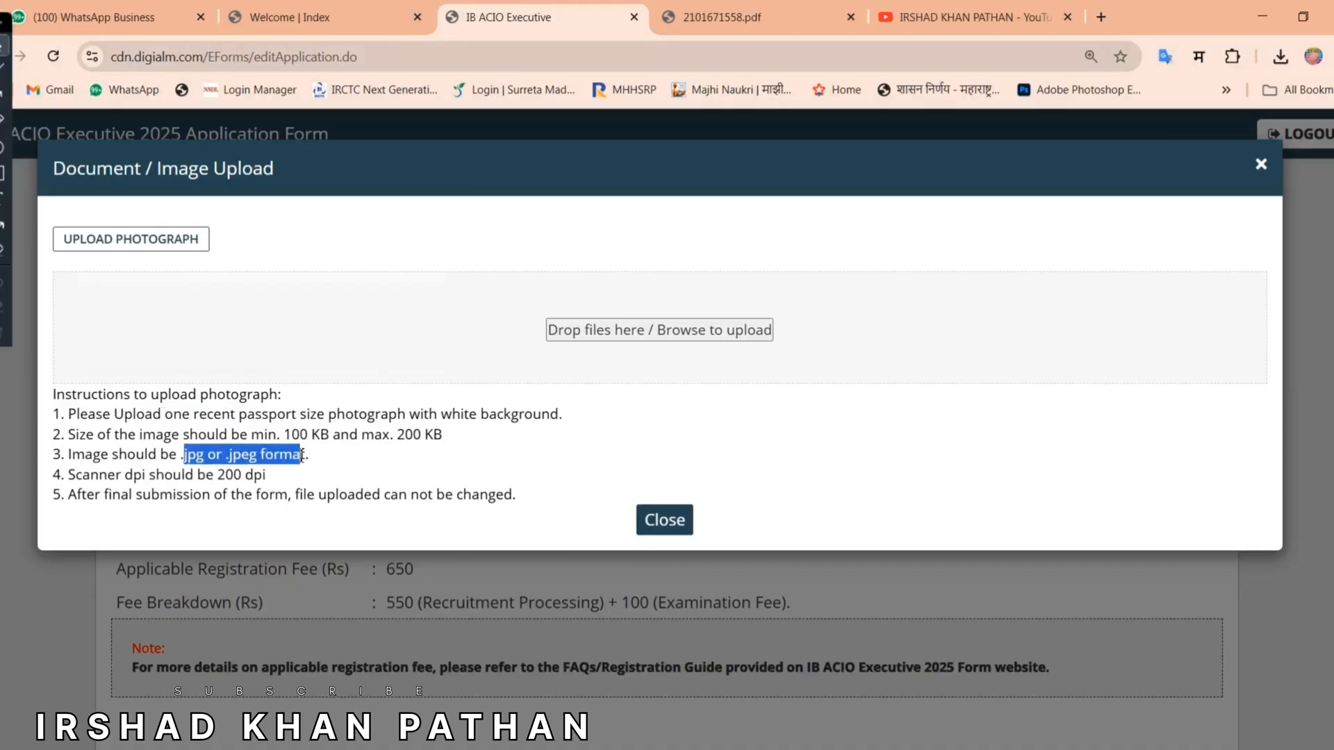
left_click(710, 328)
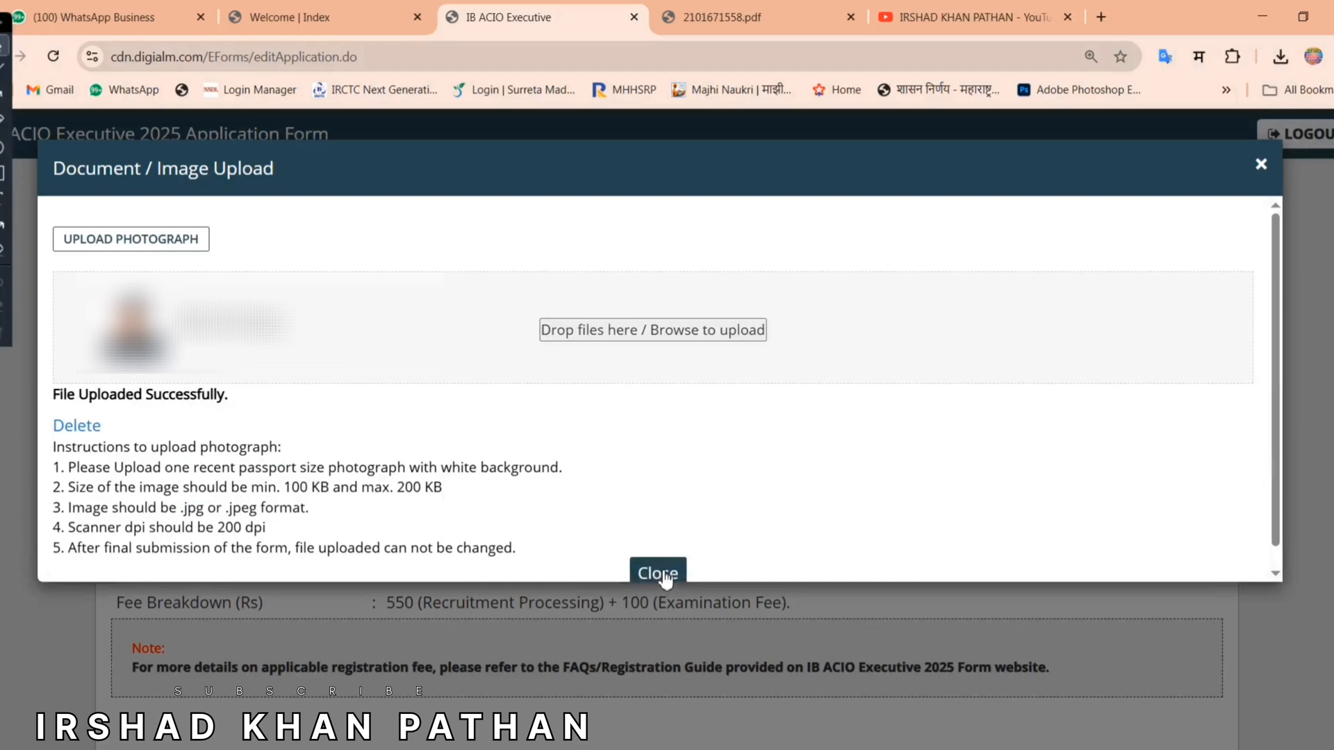
left_click(663, 575)
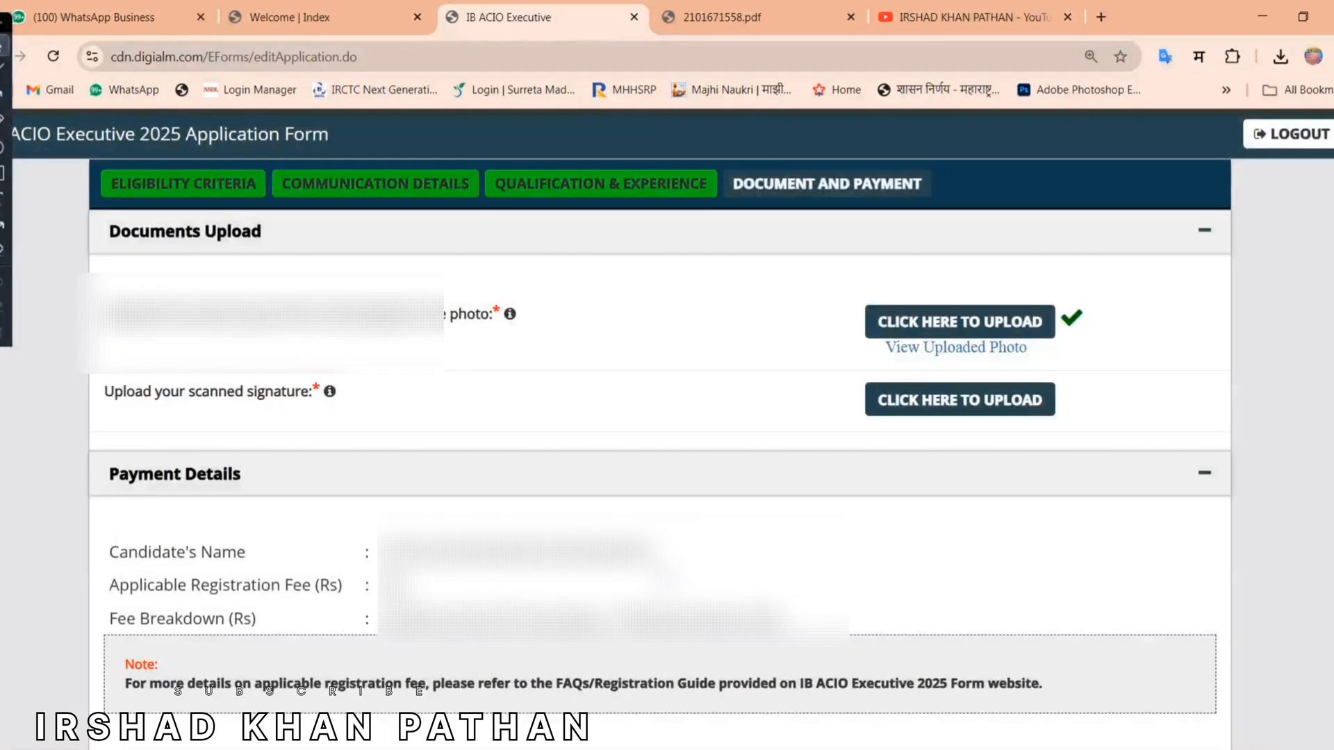
Step: Upload the scanned signature image within the 80–150 KB size limit
left_click_drag(105, 392, 323, 391)
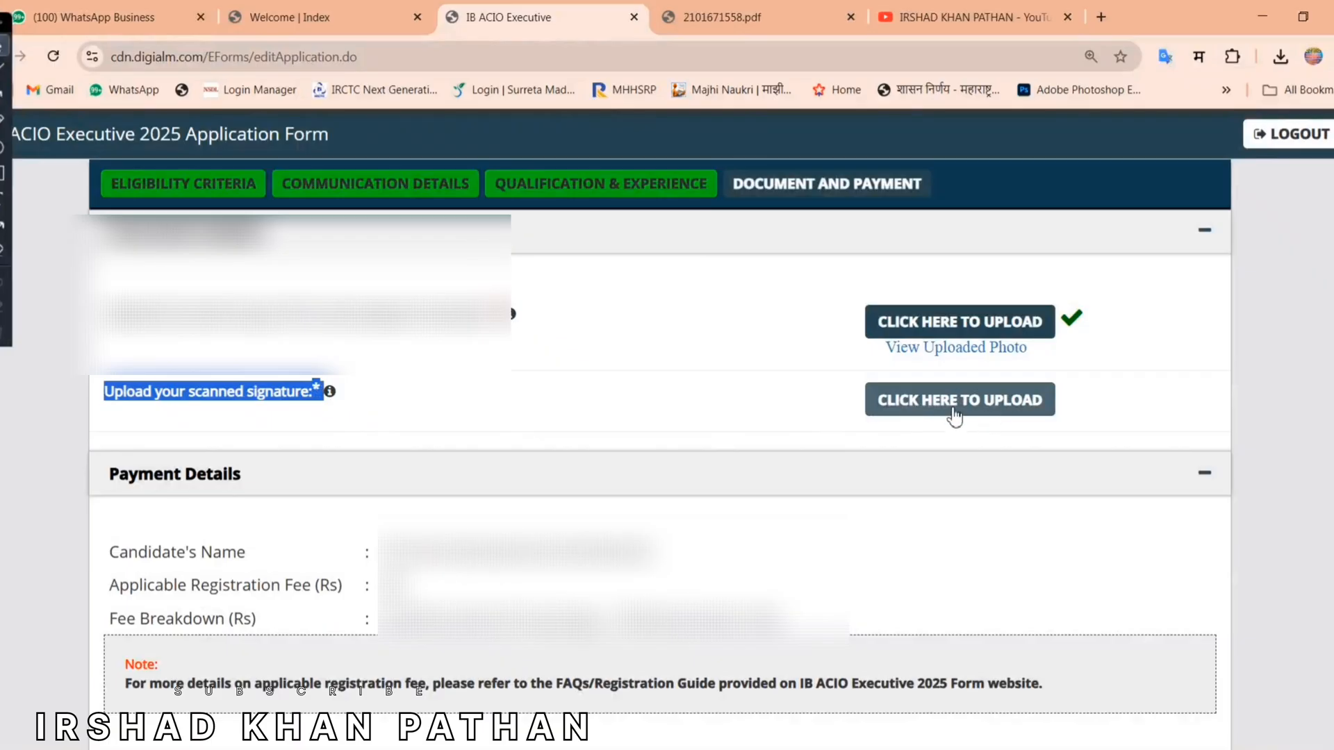
left_click(1005, 410)
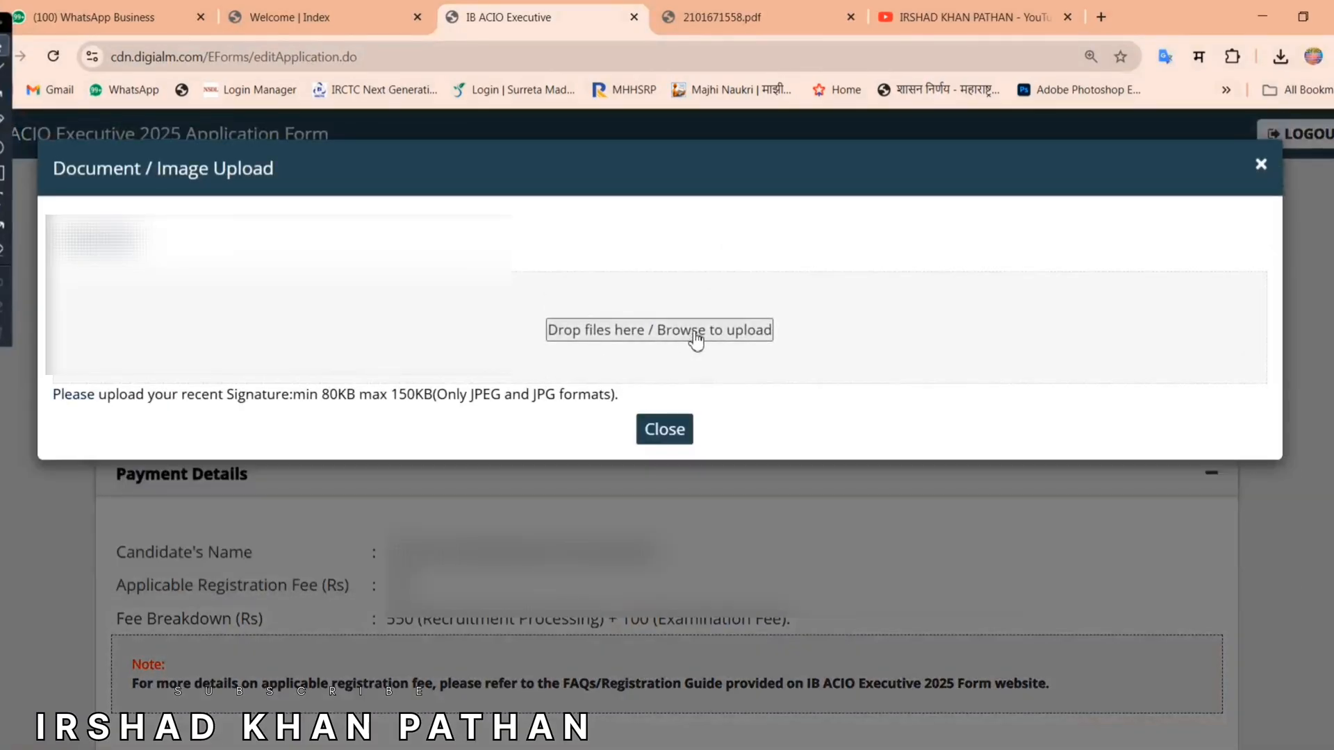
left_click(694, 331)
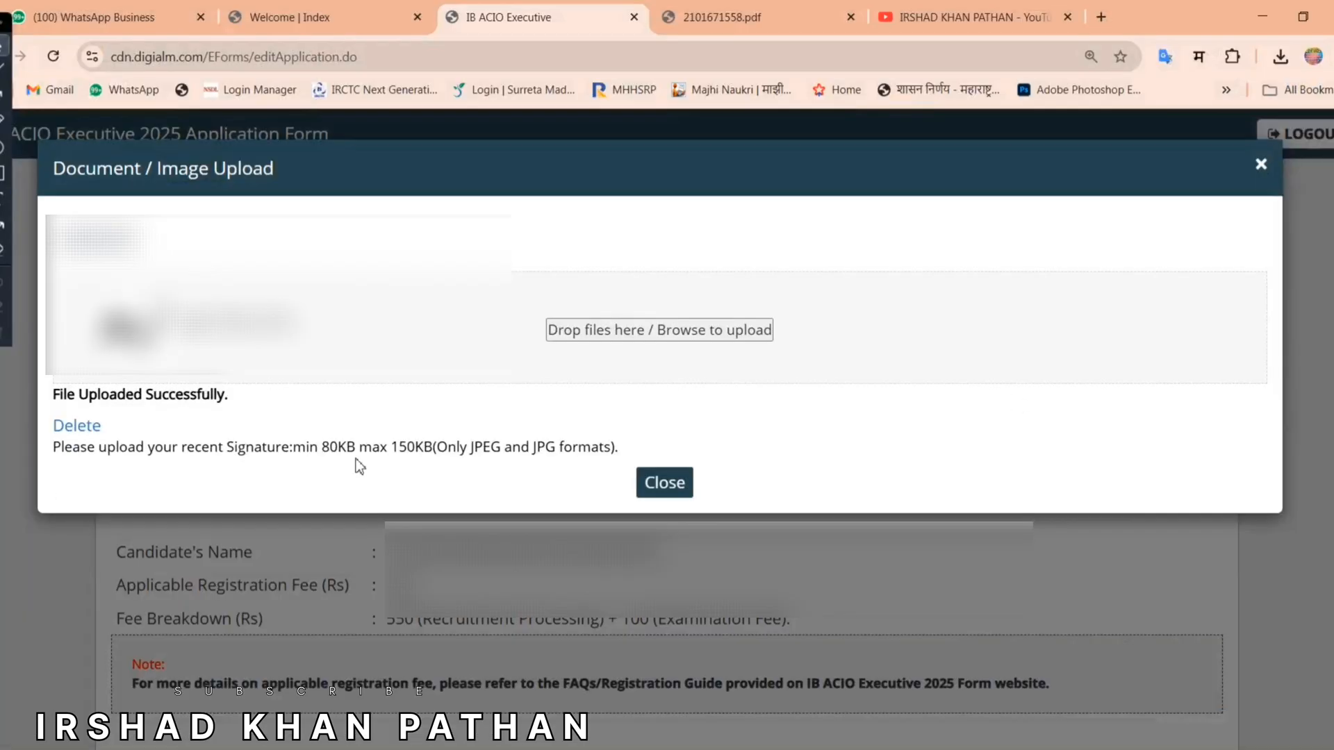
left_click_drag(323, 448, 602, 451)
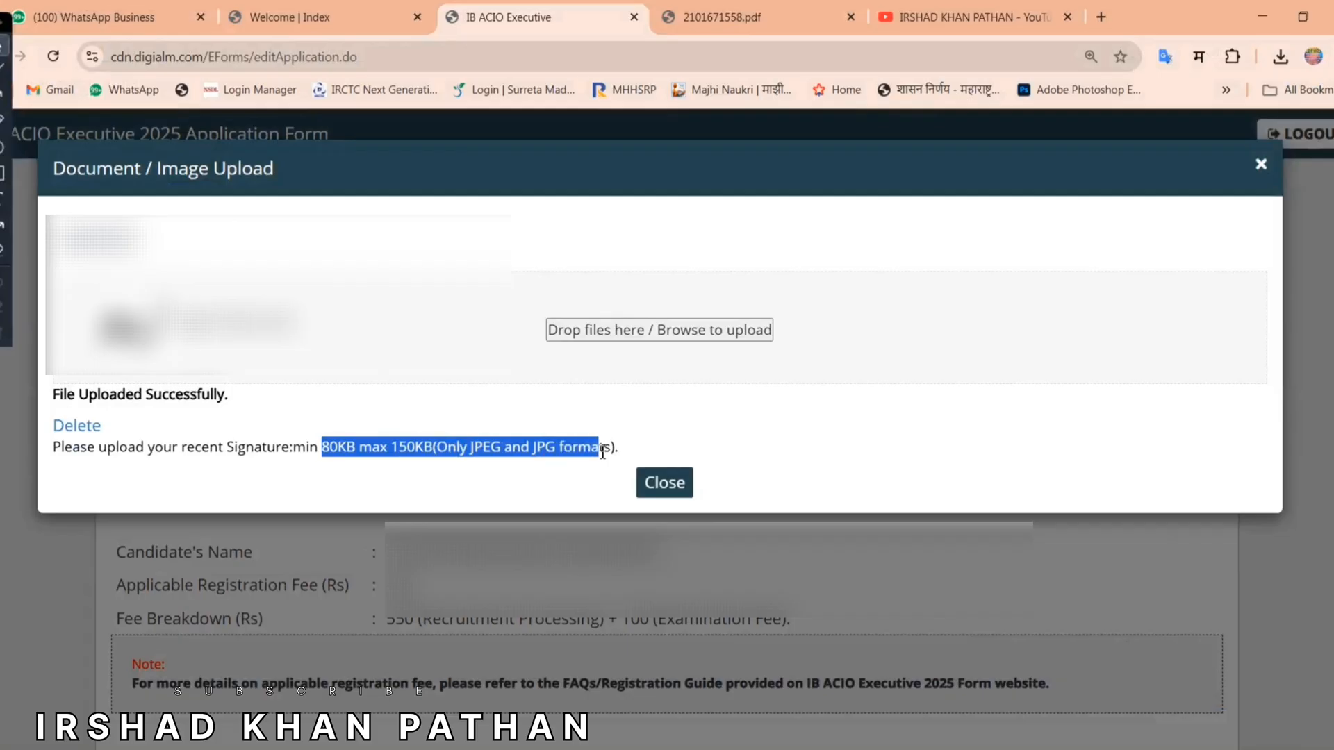
left_click(496, 471)
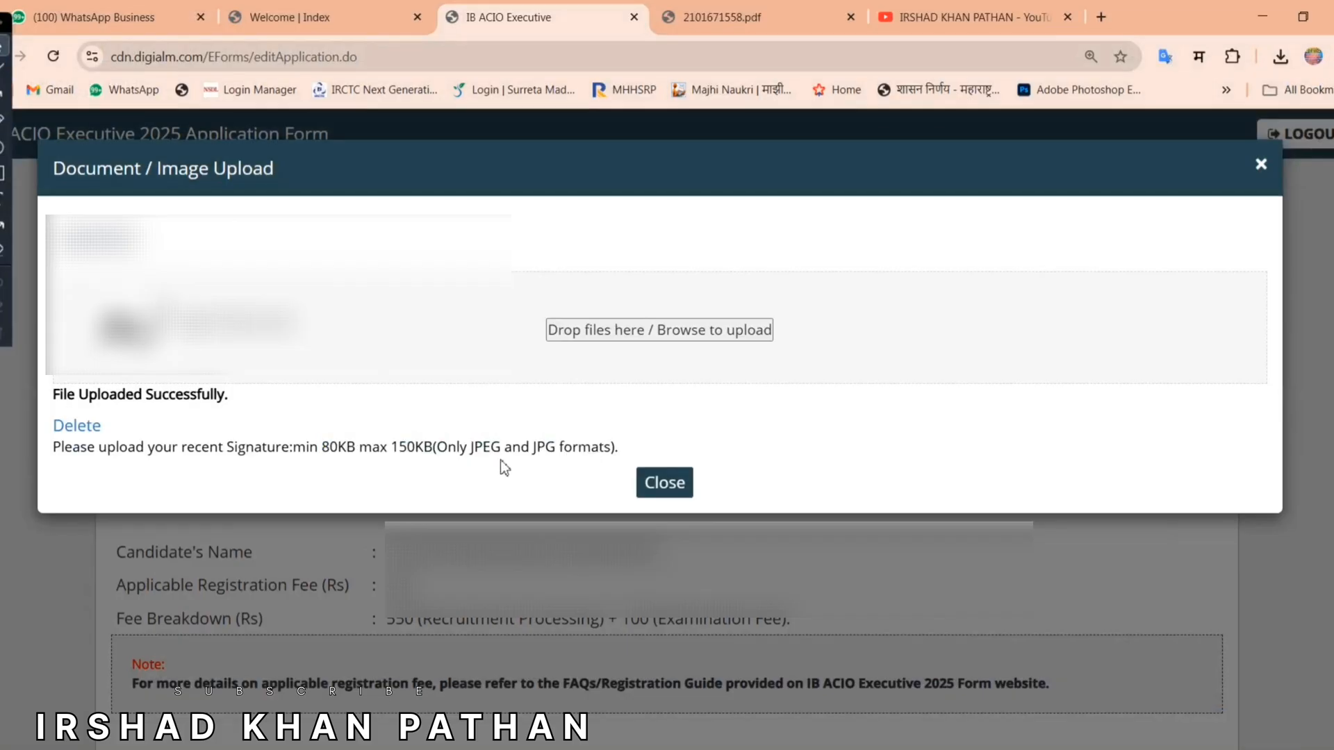
left_click(661, 482)
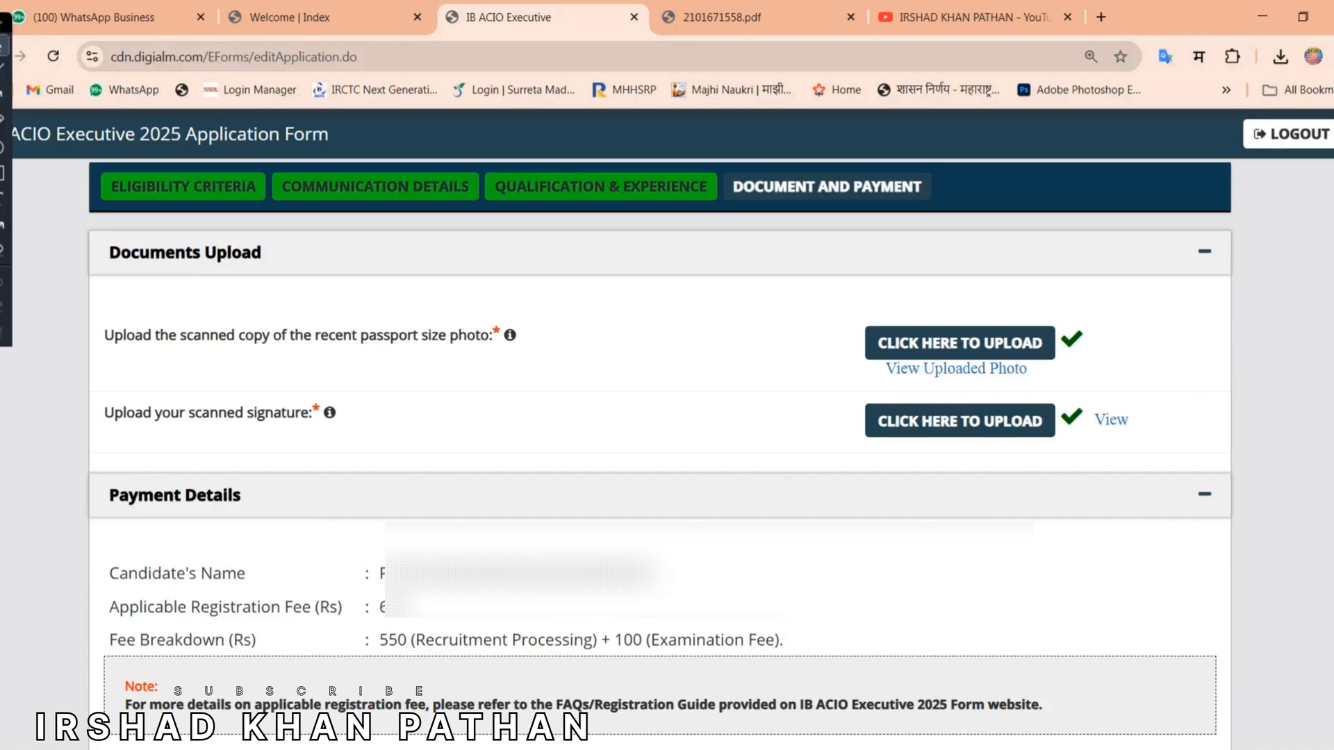
Step: Select Payment Options as the payment mode
scroll(120, 266, "down", 7)
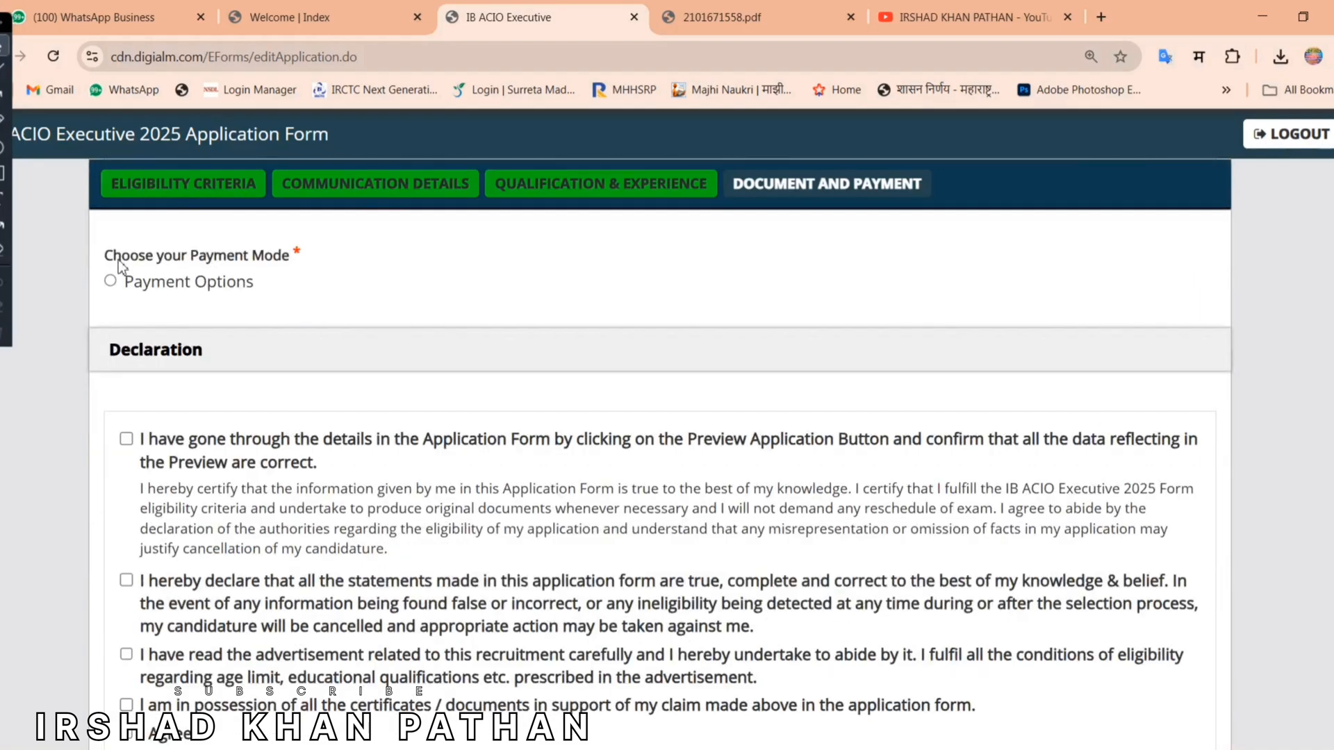
left_click_drag(104, 255, 282, 255)
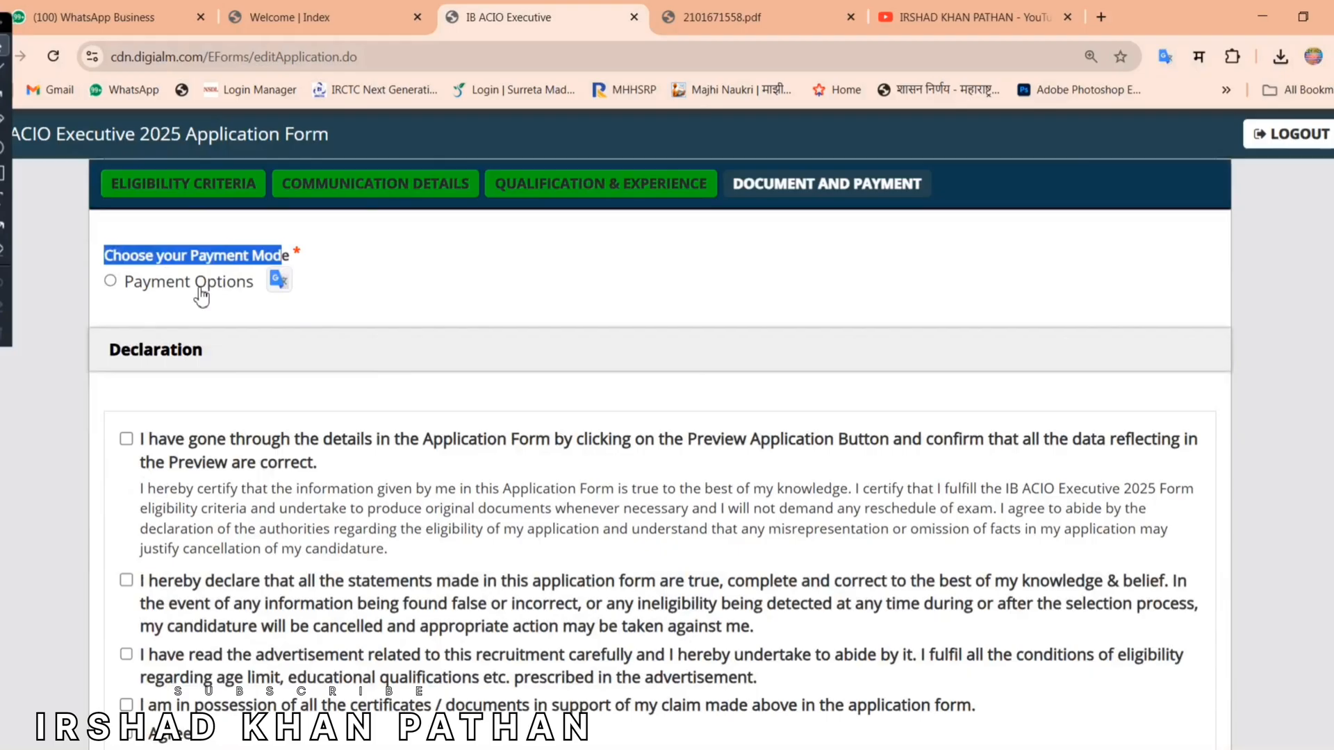
triple_click(127, 282)
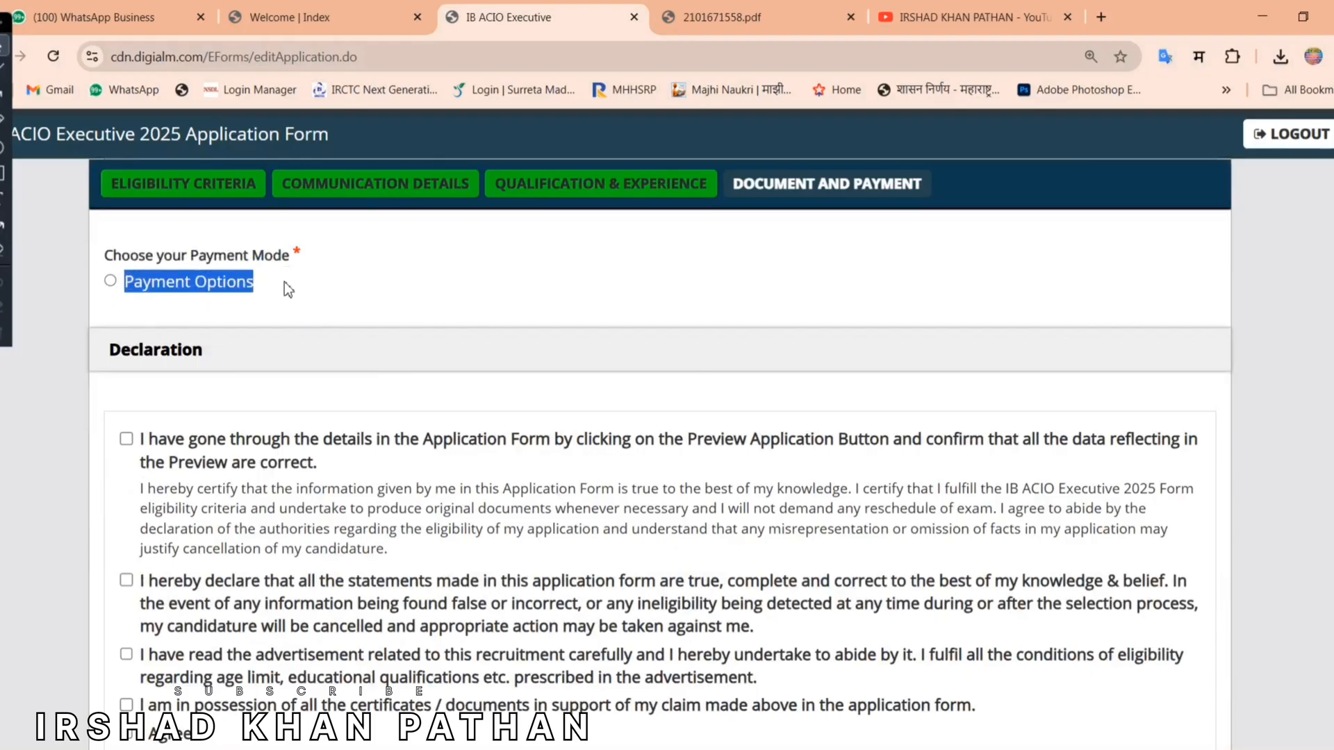
left_click(110, 282)
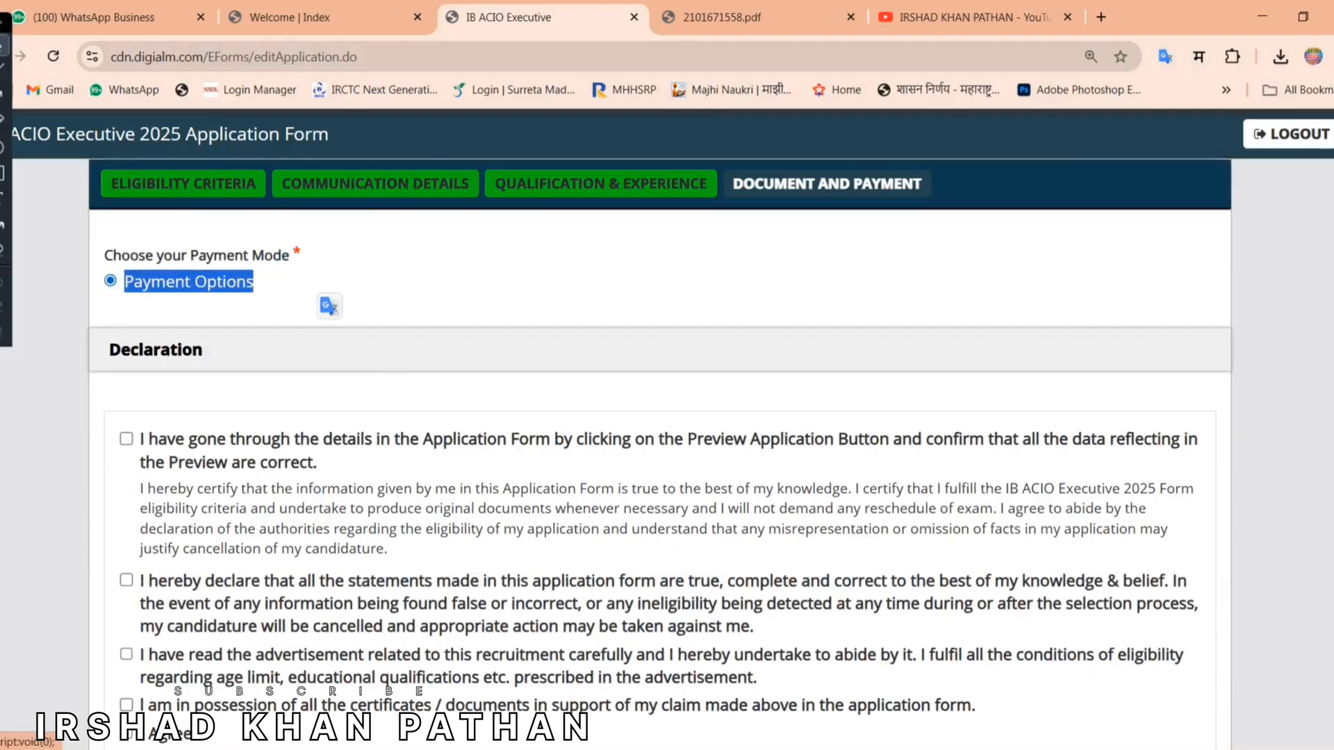
Step: Tick all four declaration checkboxes and the final I Agree statement
scroll(113, 290, "down", 1)
scroll(1157, 486, "down", 1)
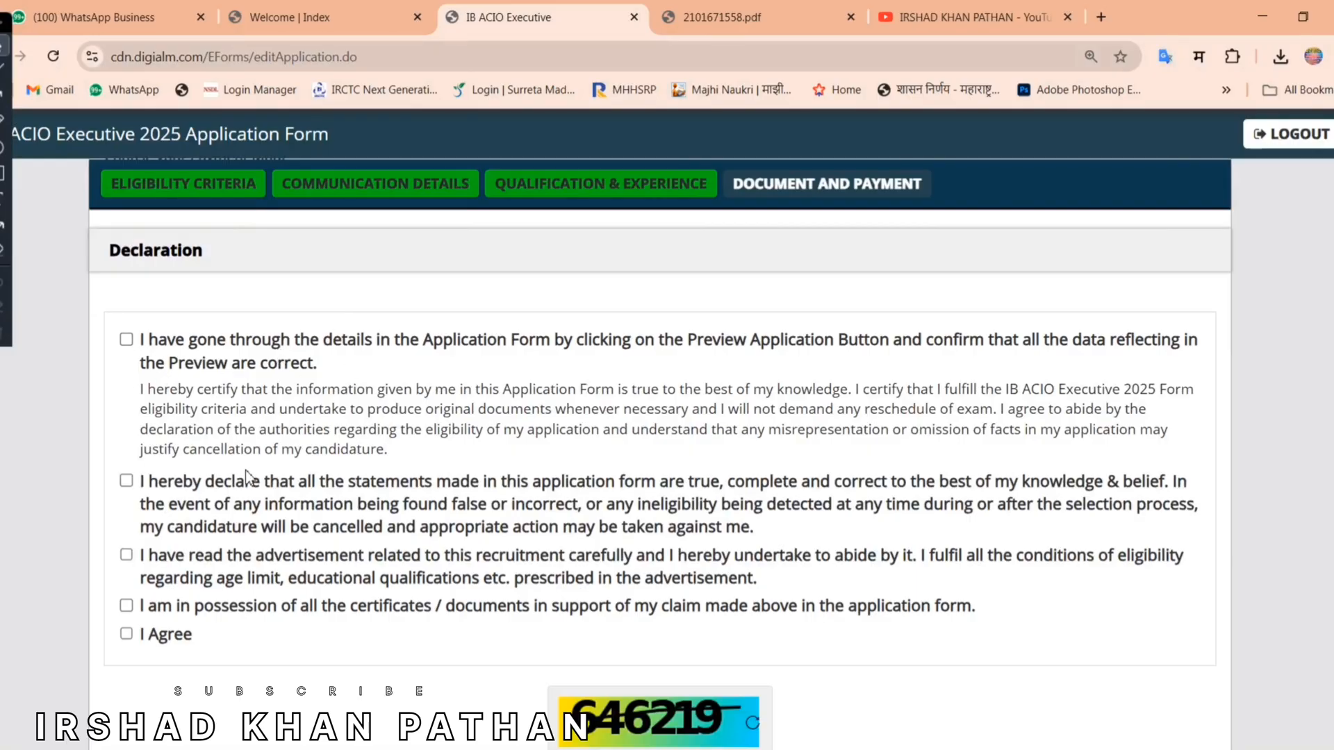
left_click(127, 340)
left_click(126, 482)
left_click(126, 554)
left_click(126, 605)
left_click(126, 634)
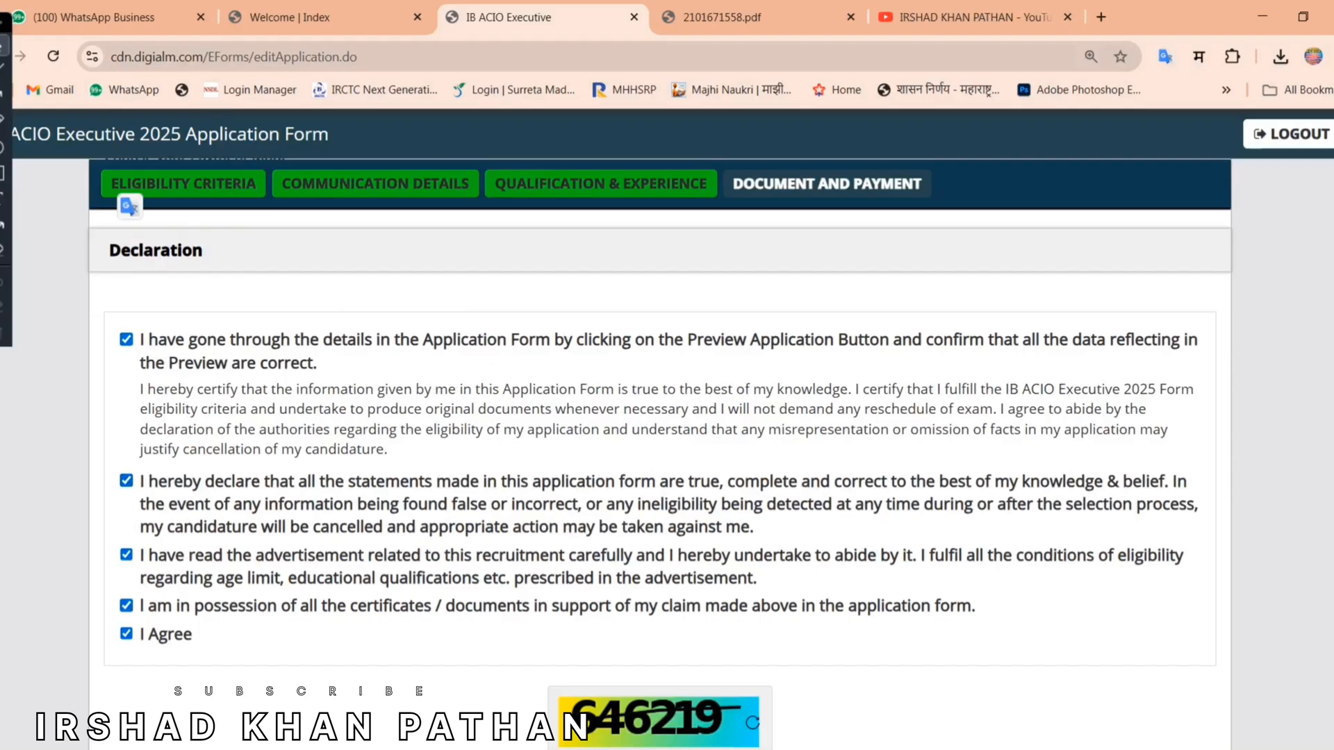
scroll(660, 417, "down", 3)
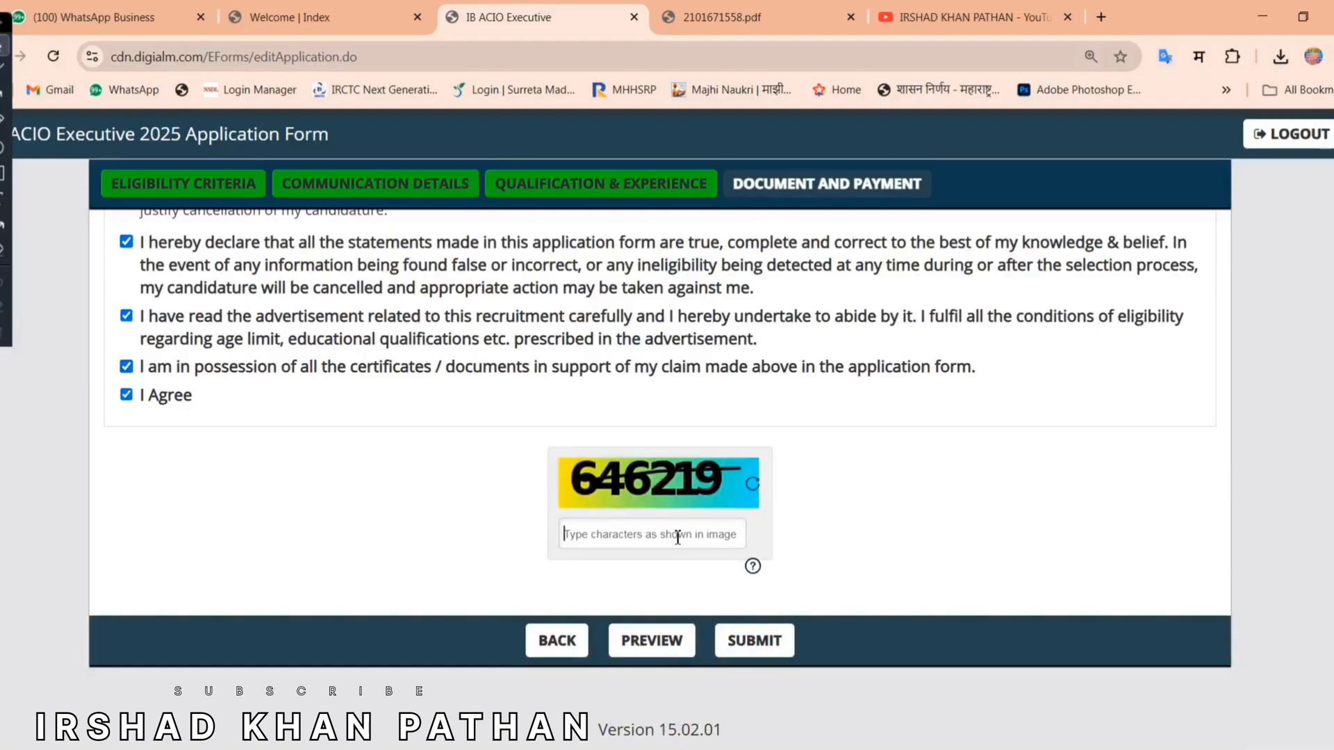
Step: Enter captcha 646219, review the application preview, then submit the form
type("646")
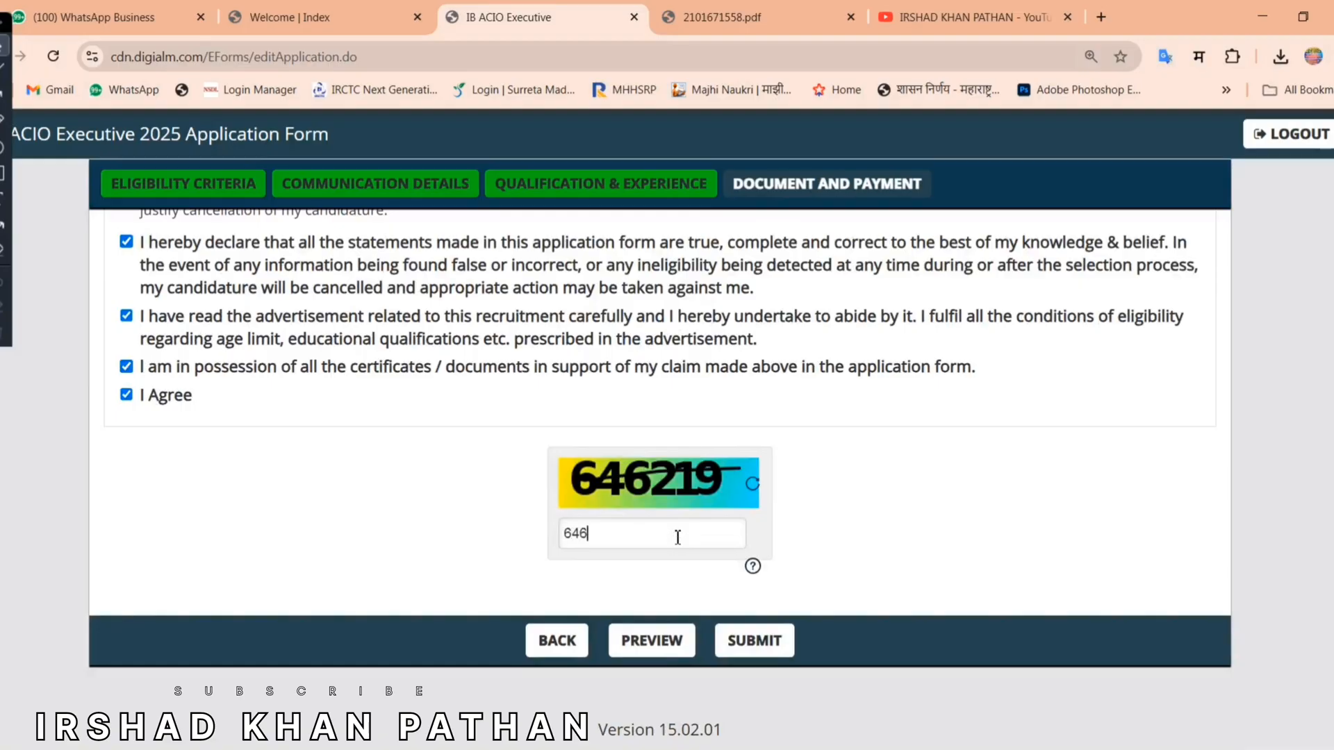
type("219")
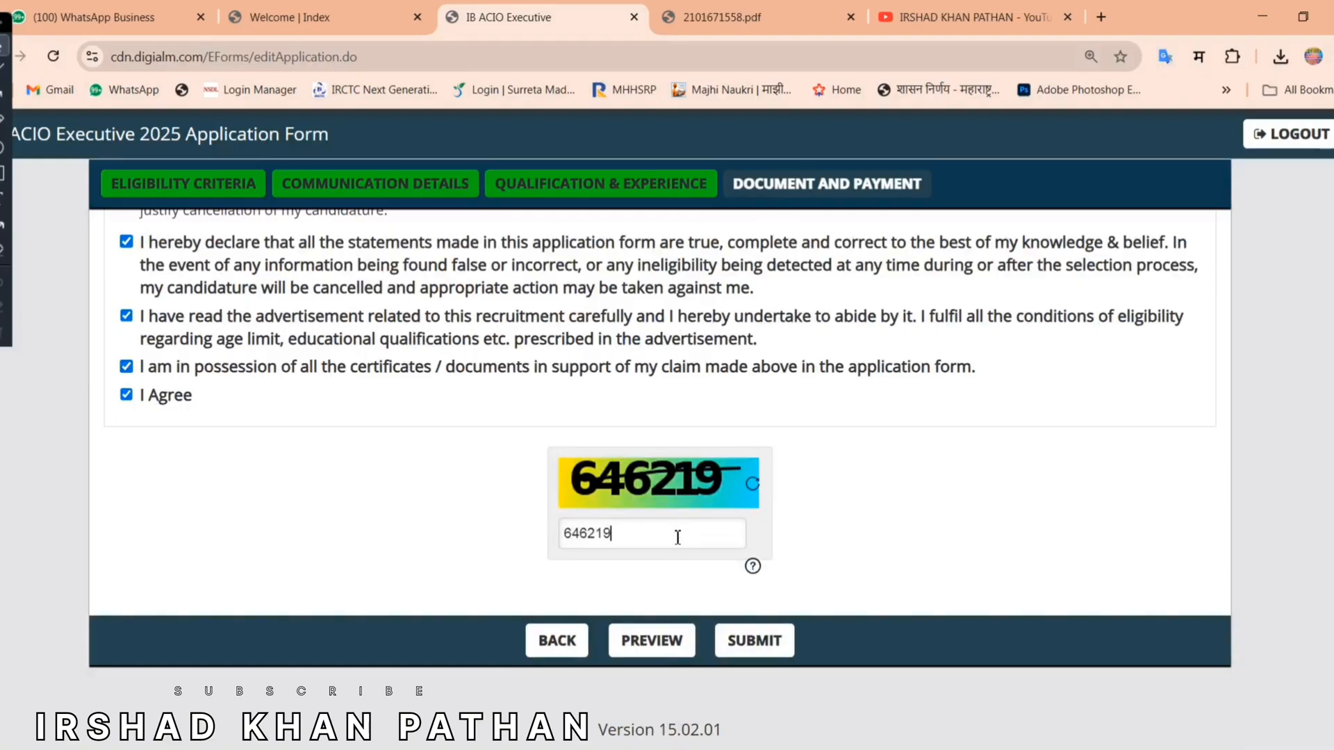
left_click(646, 646)
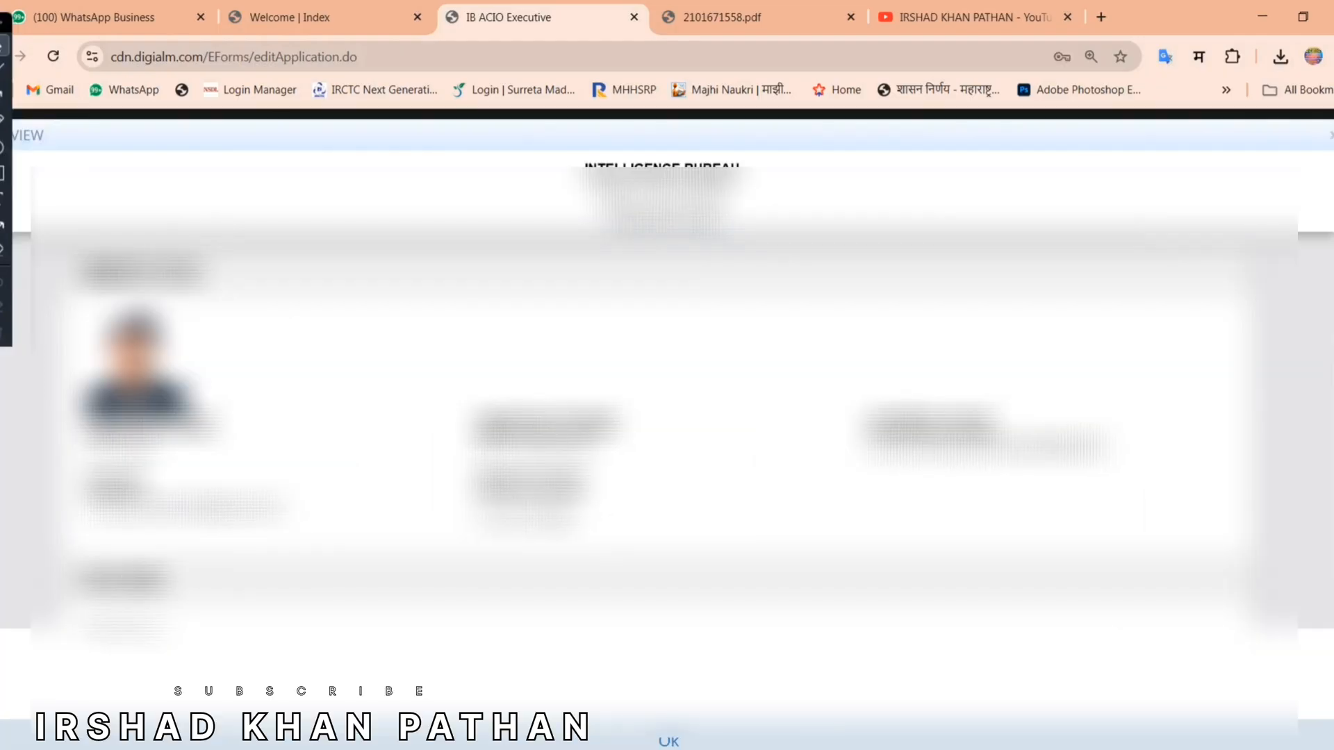
scroll(1306, 417, "down", 10)
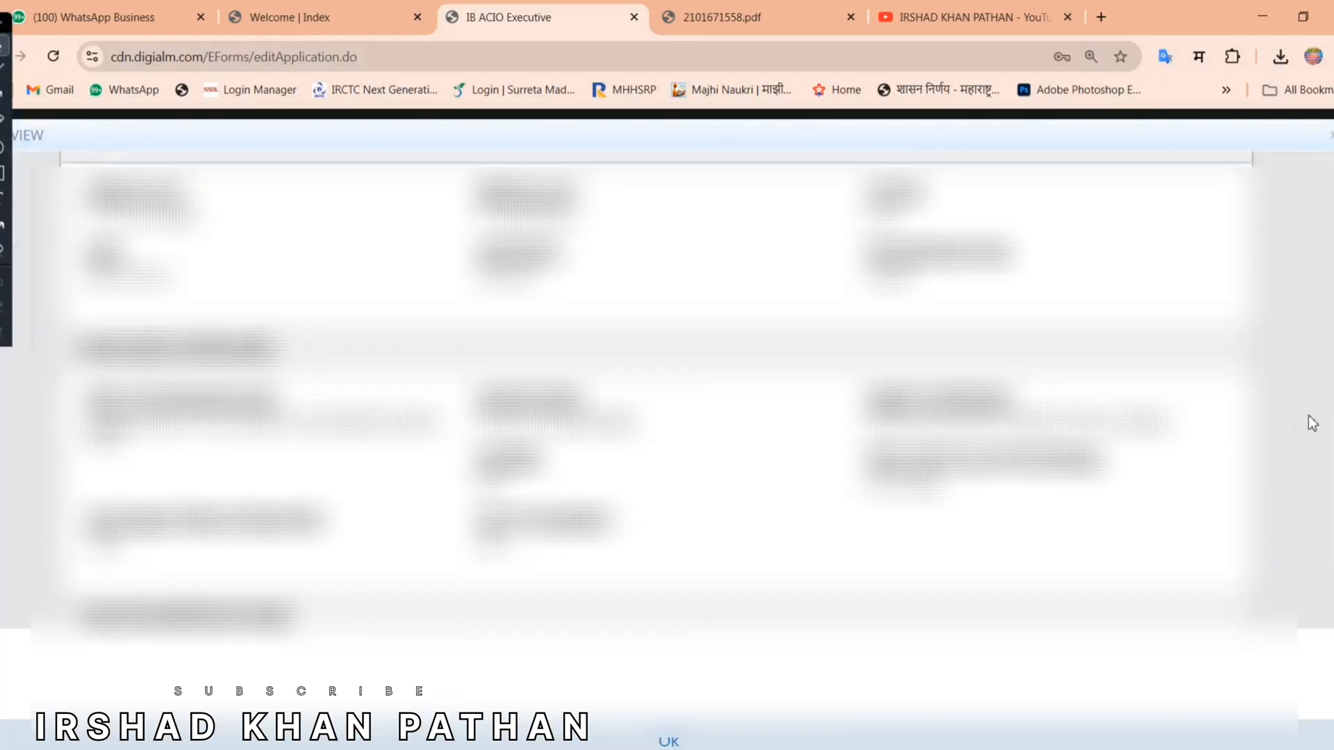
scroll(1305, 528, "down", 8)
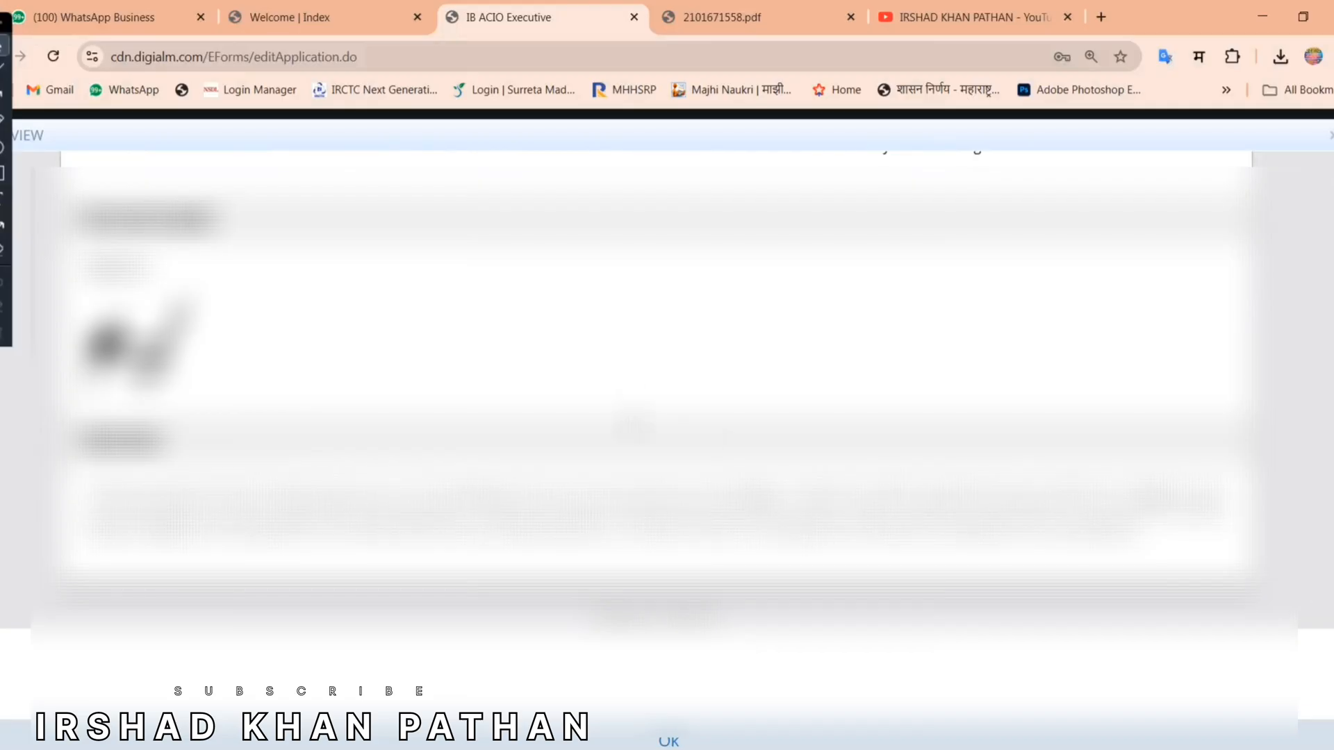
left_click(669, 741)
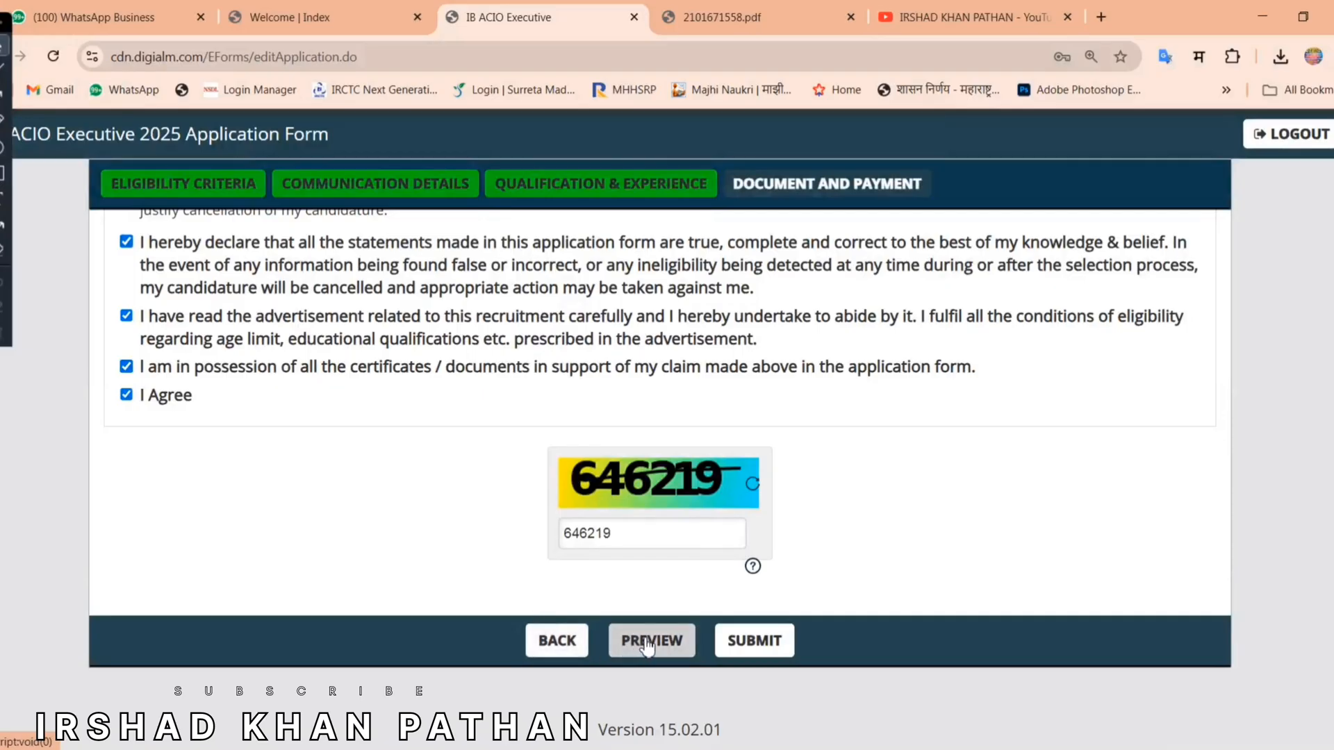
left_click(761, 647)
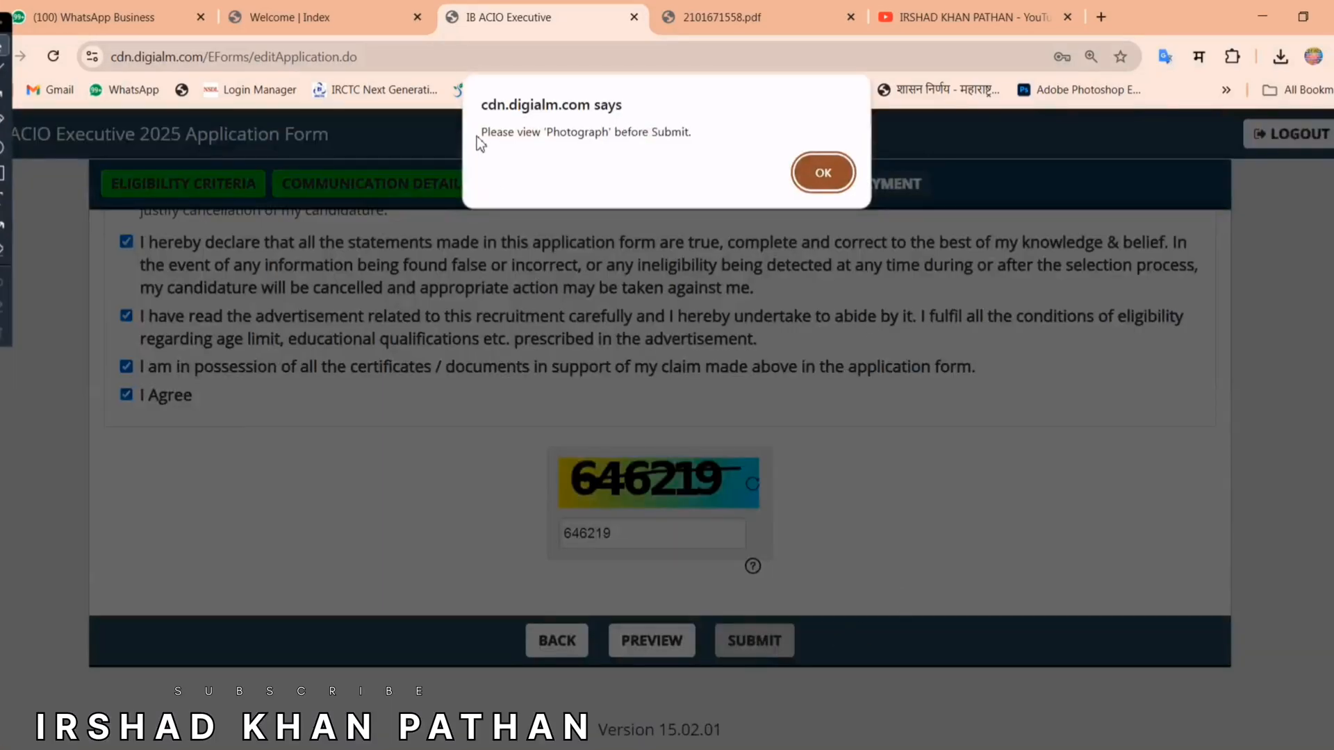
Step: Dismiss the photo-viewing warning and check the uploaded passport photo and signature
left_click_drag(476, 136, 728, 142)
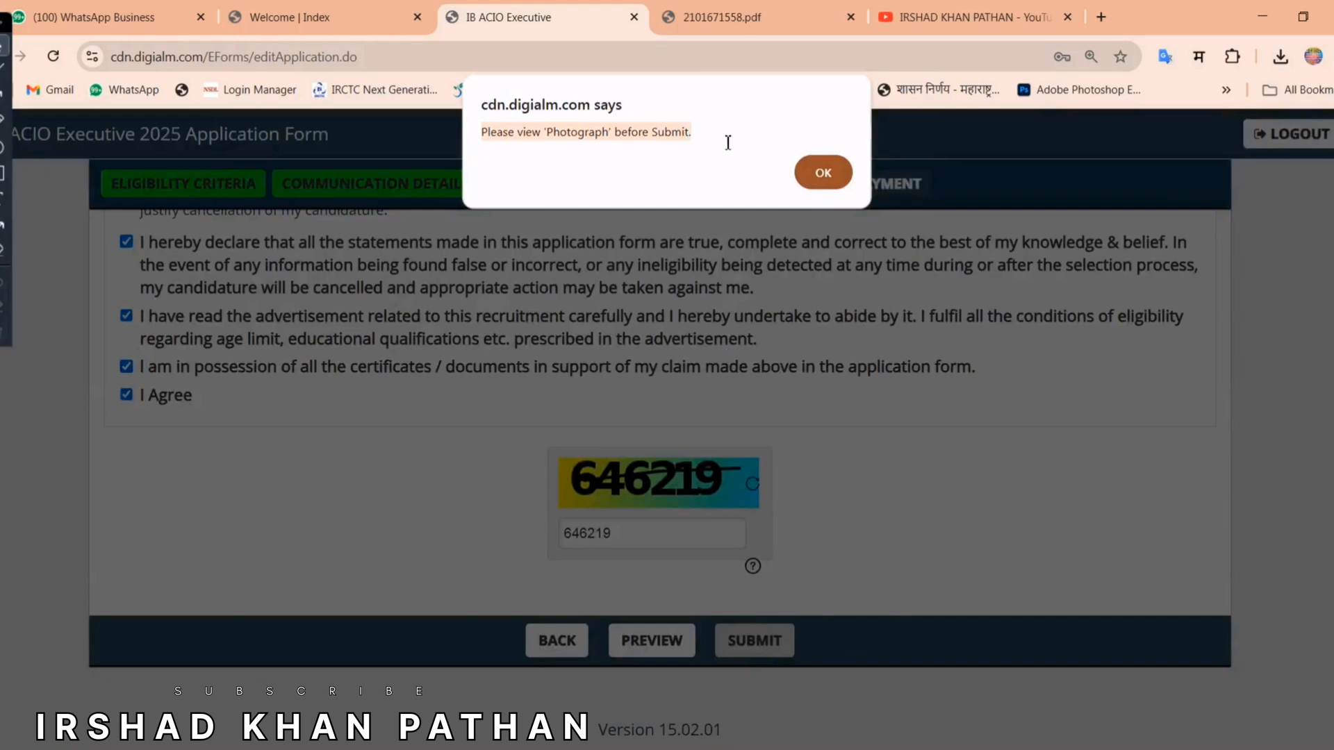
left_click(827, 171)
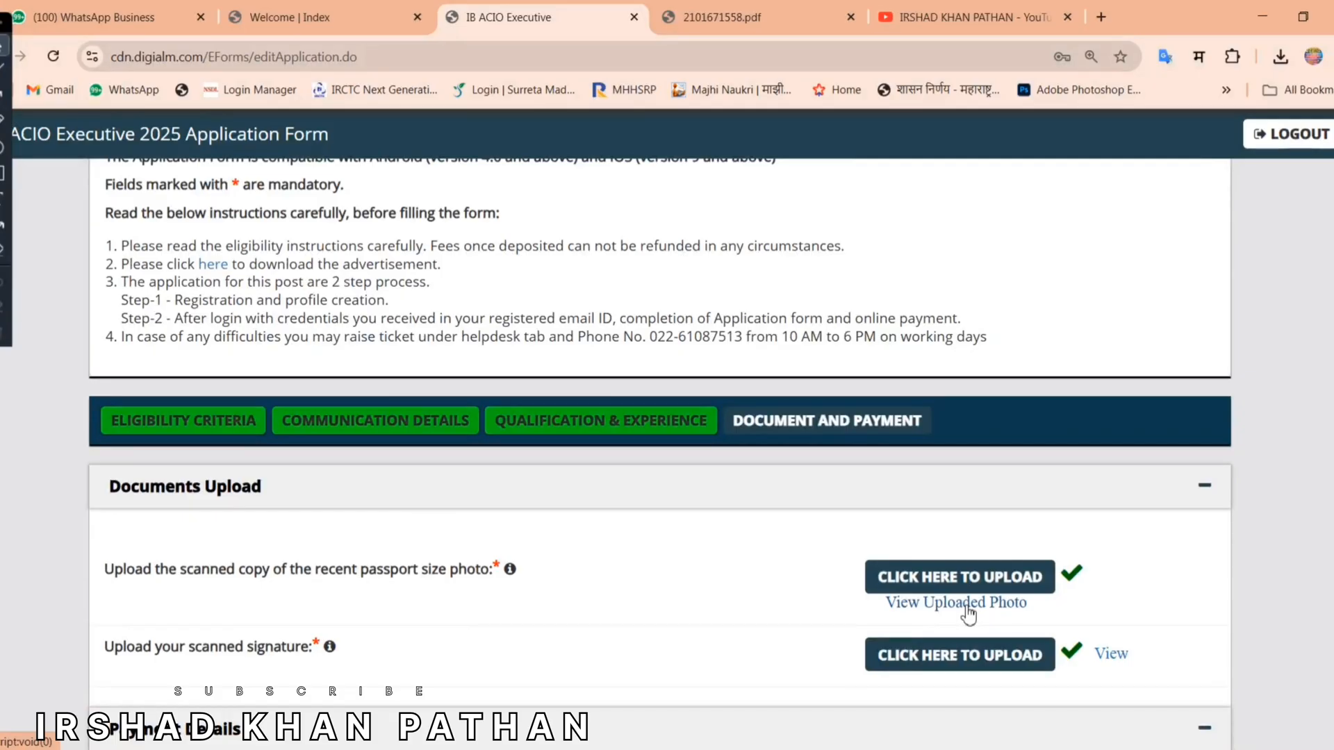
left_click(966, 604)
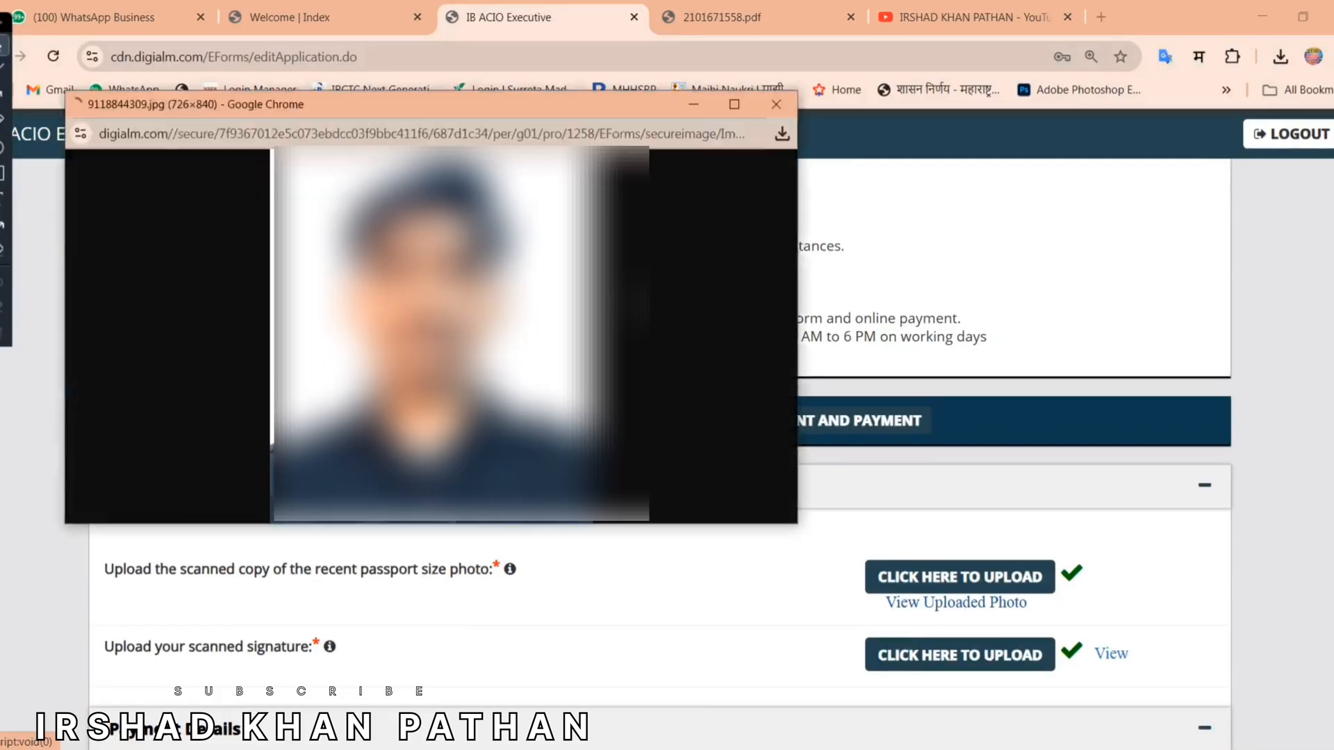
left_click(775, 95)
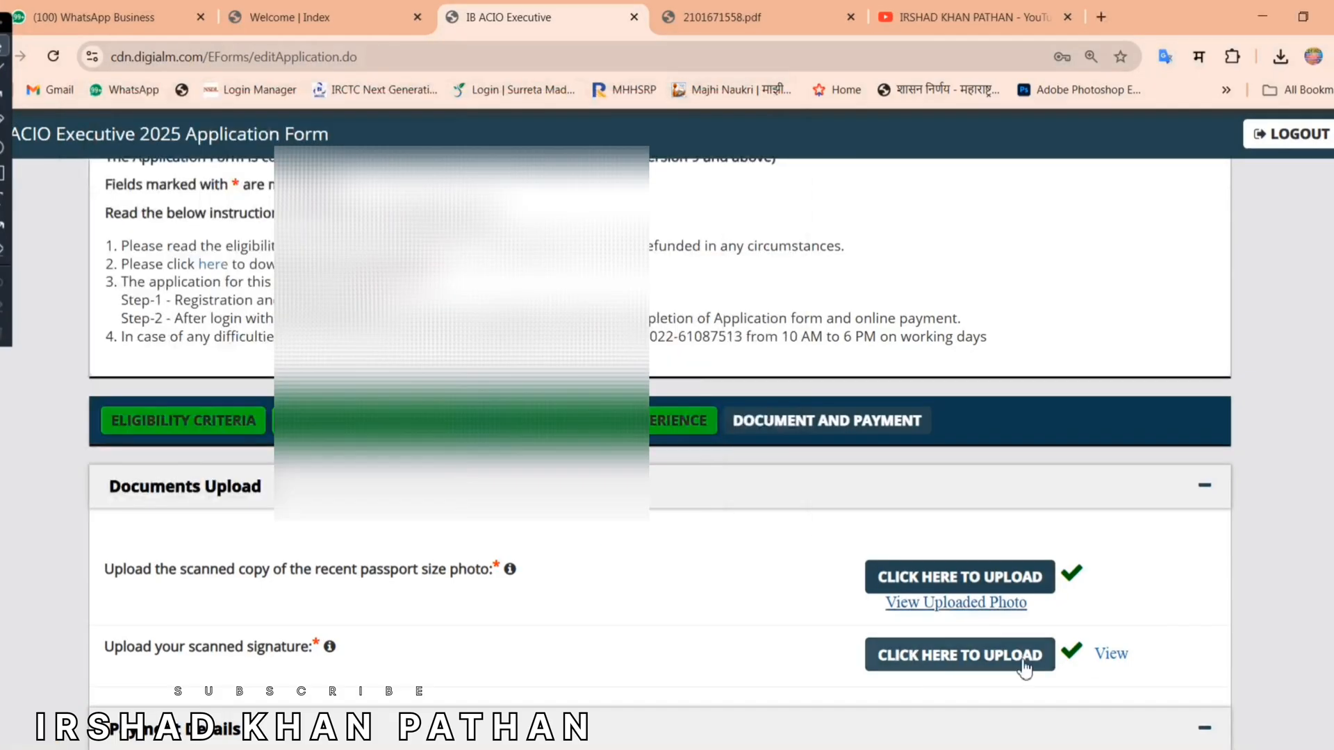
left_click(1115, 657)
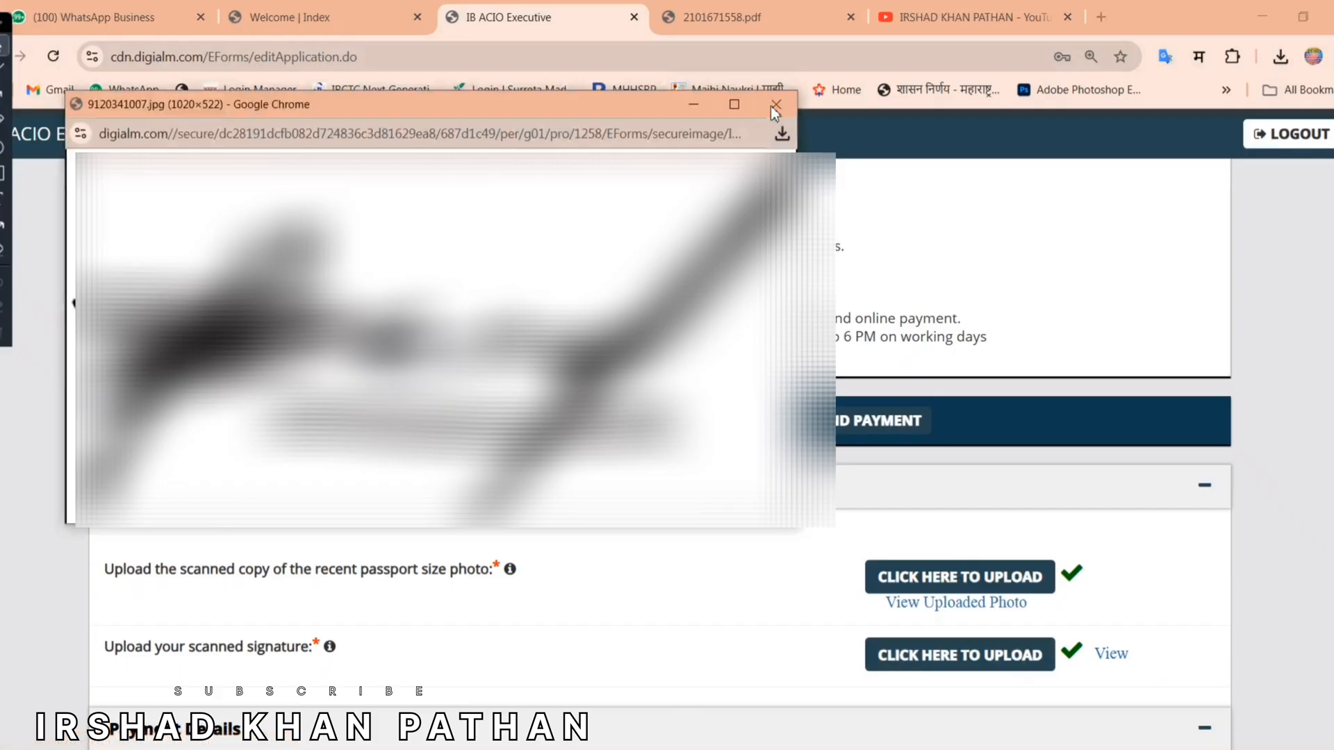
left_click(769, 106)
Step: Submit the application form and accept the privacy terms to proceed to payment
scroll(778, 646, "down", 15)
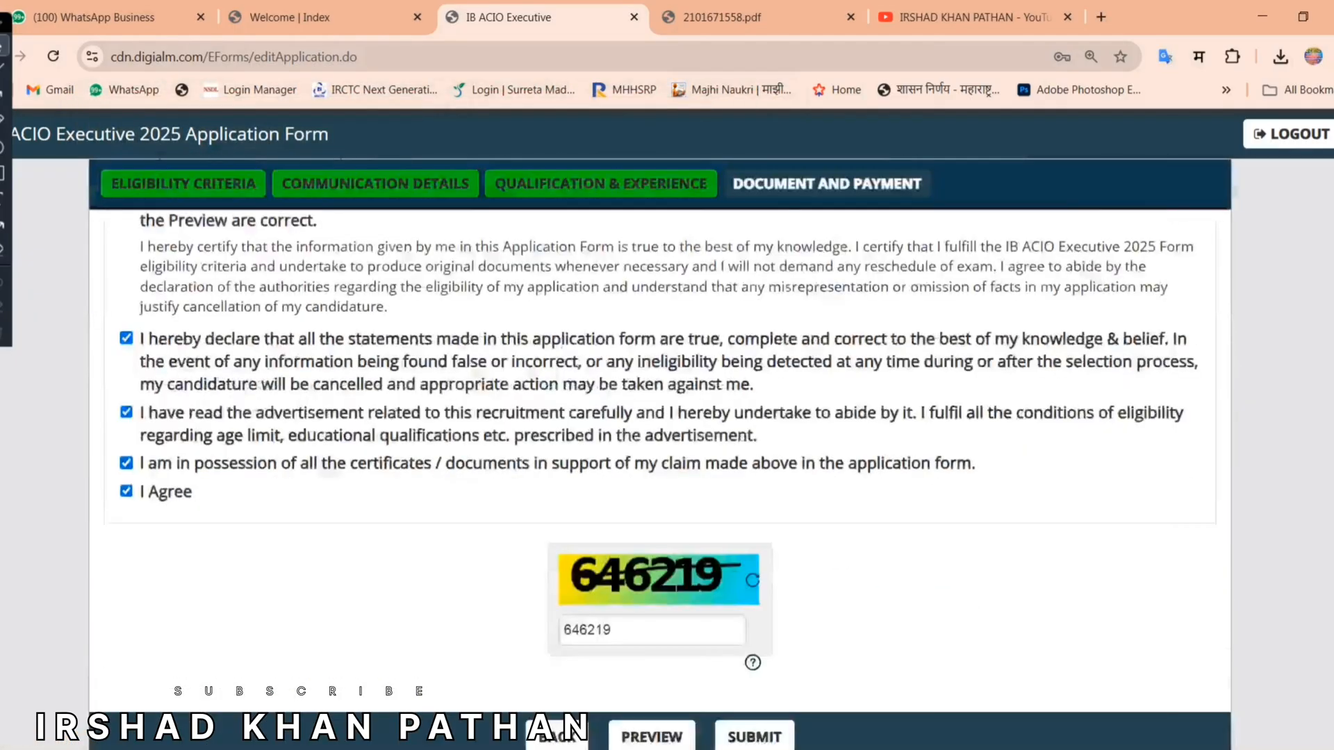
left_click(778, 646)
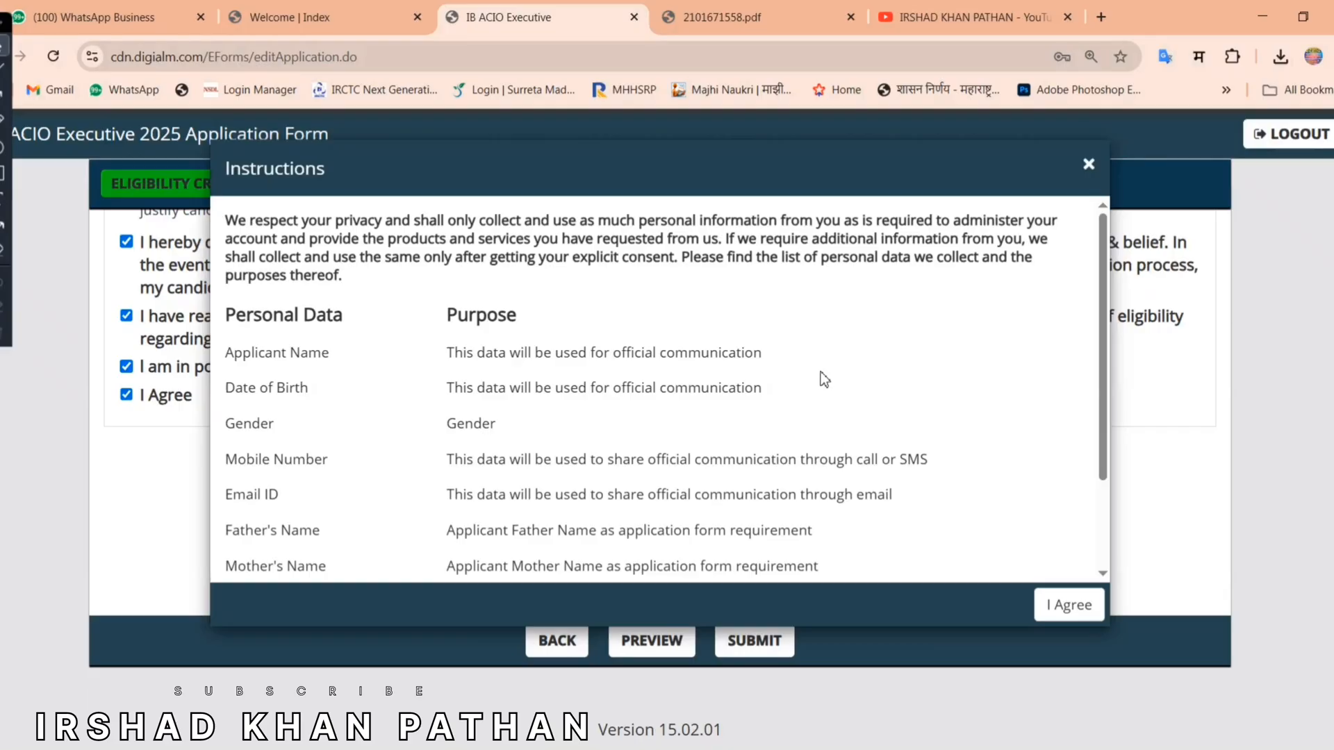
scroll(768, 422, "down", 3)
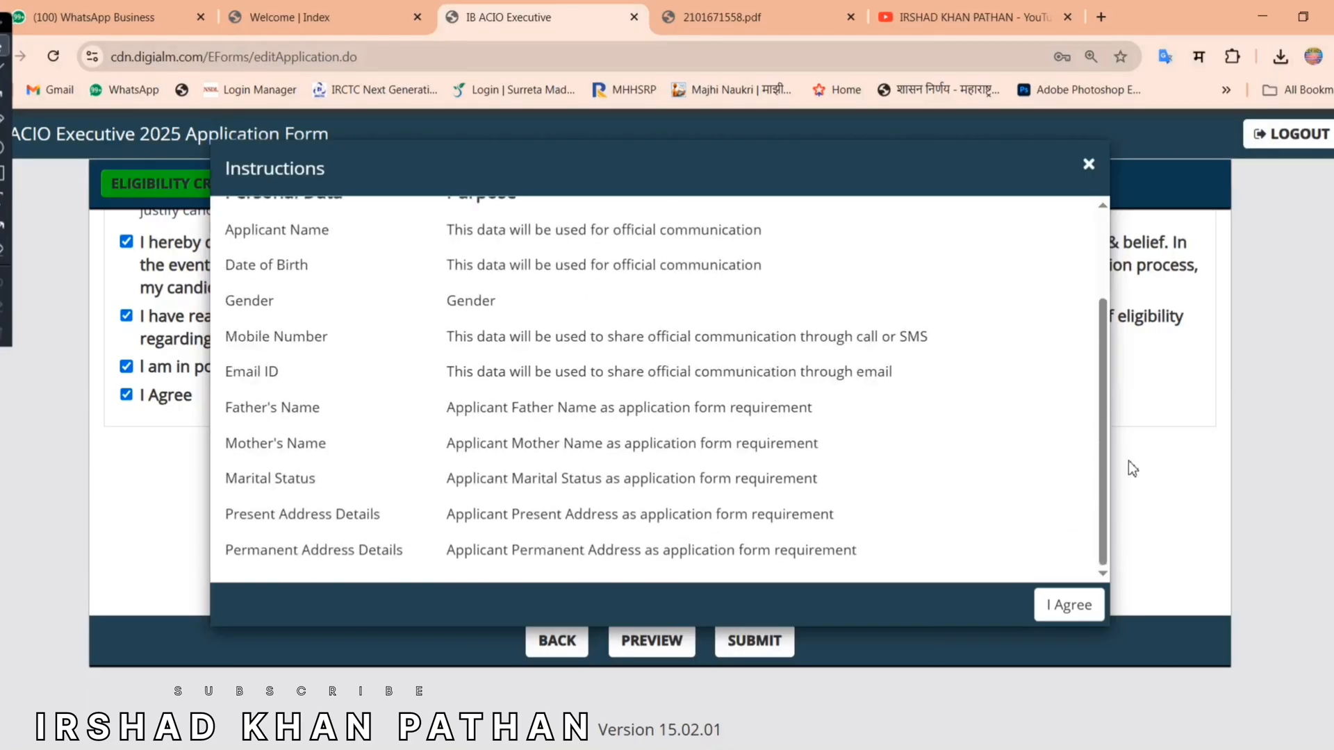
left_click(1073, 607)
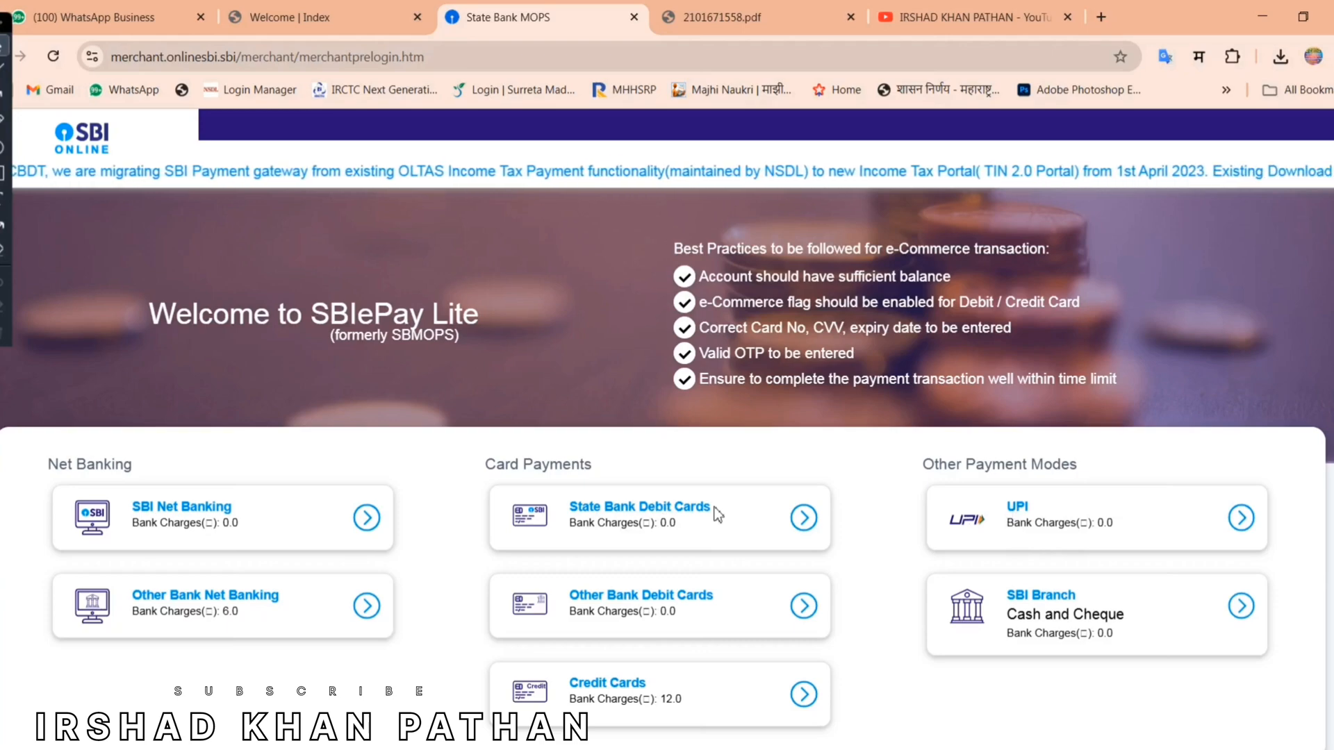
Step: Pay the 650 rupee fee by UPI QR code, then print the submitted application form
left_click(1033, 517)
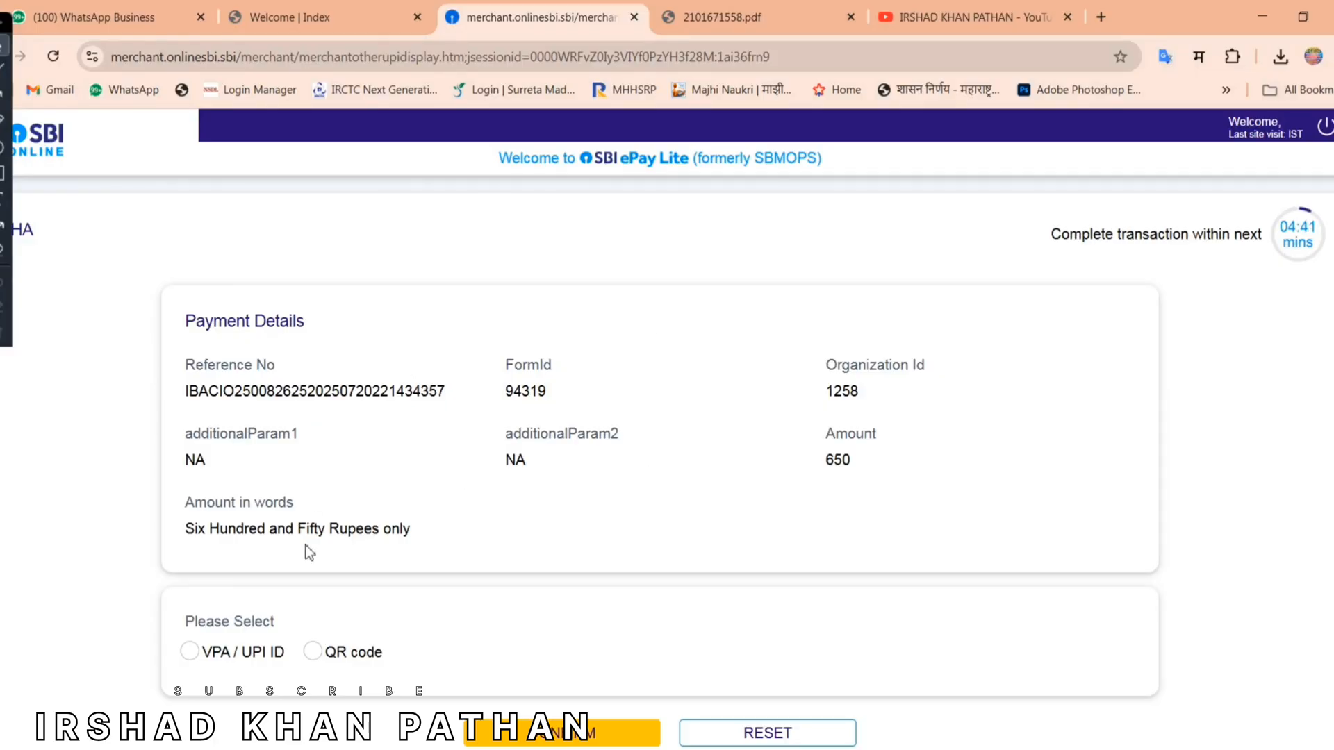
left_click(190, 652)
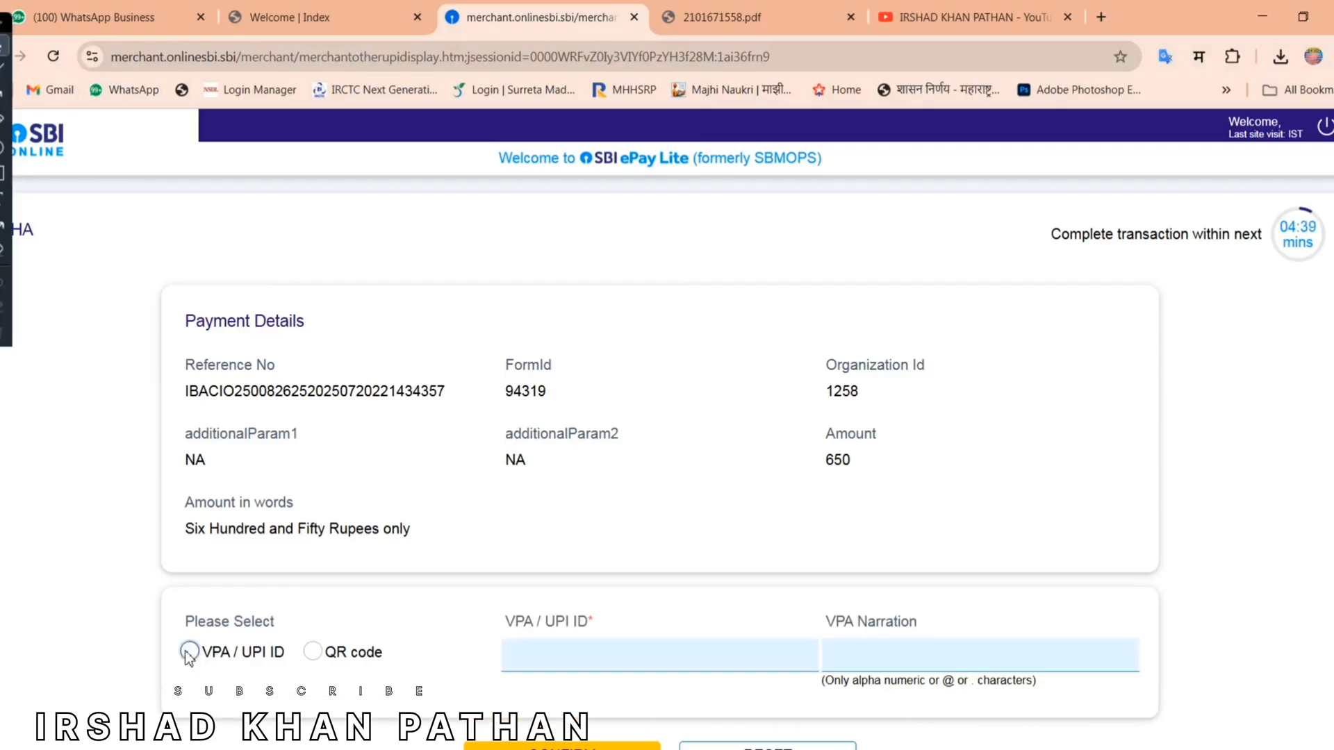
left_click(313, 651)
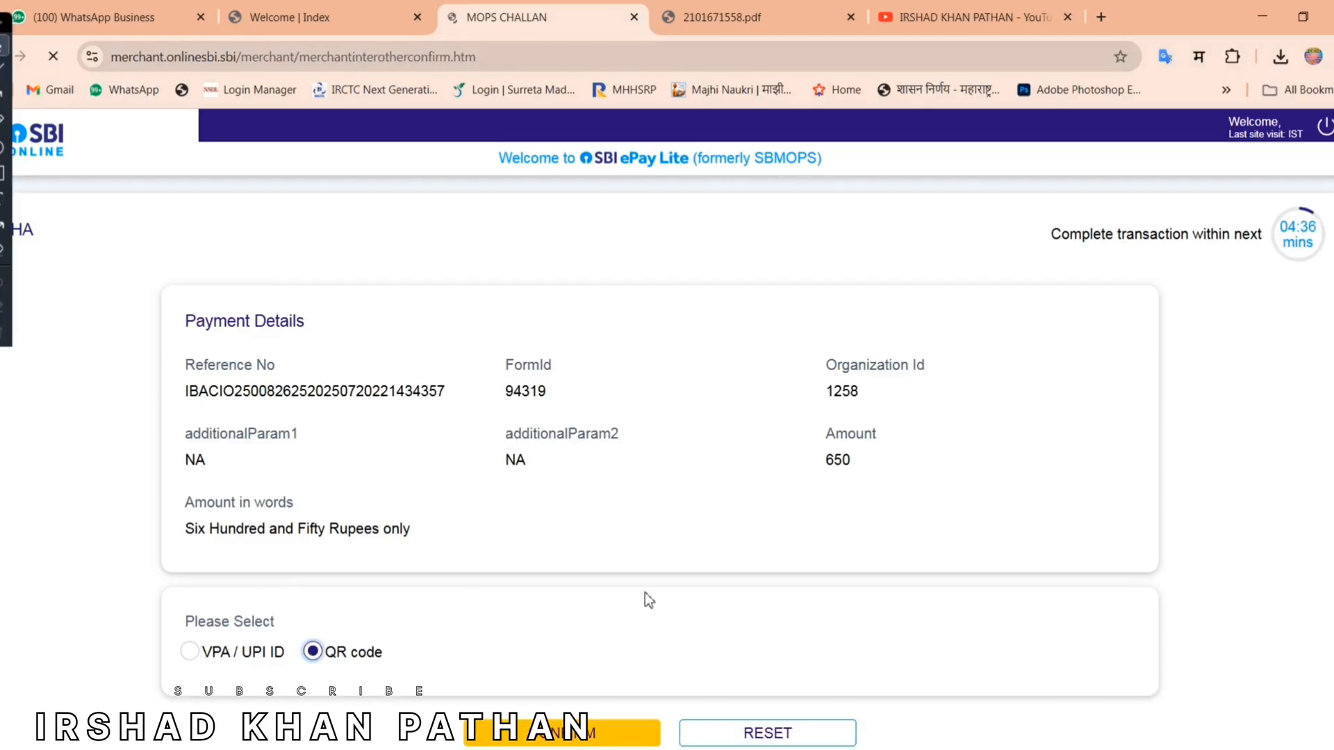
scroll(149, 632, "down", 3)
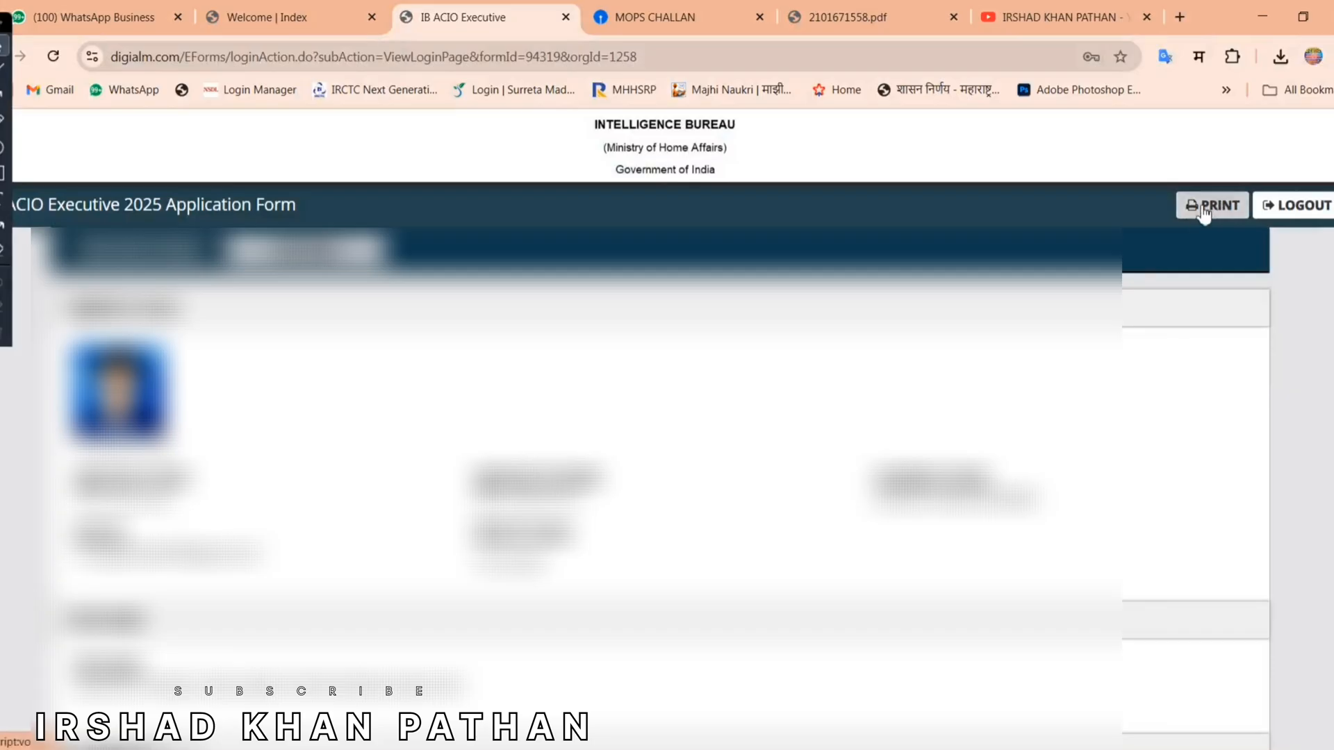
left_click(1213, 207)
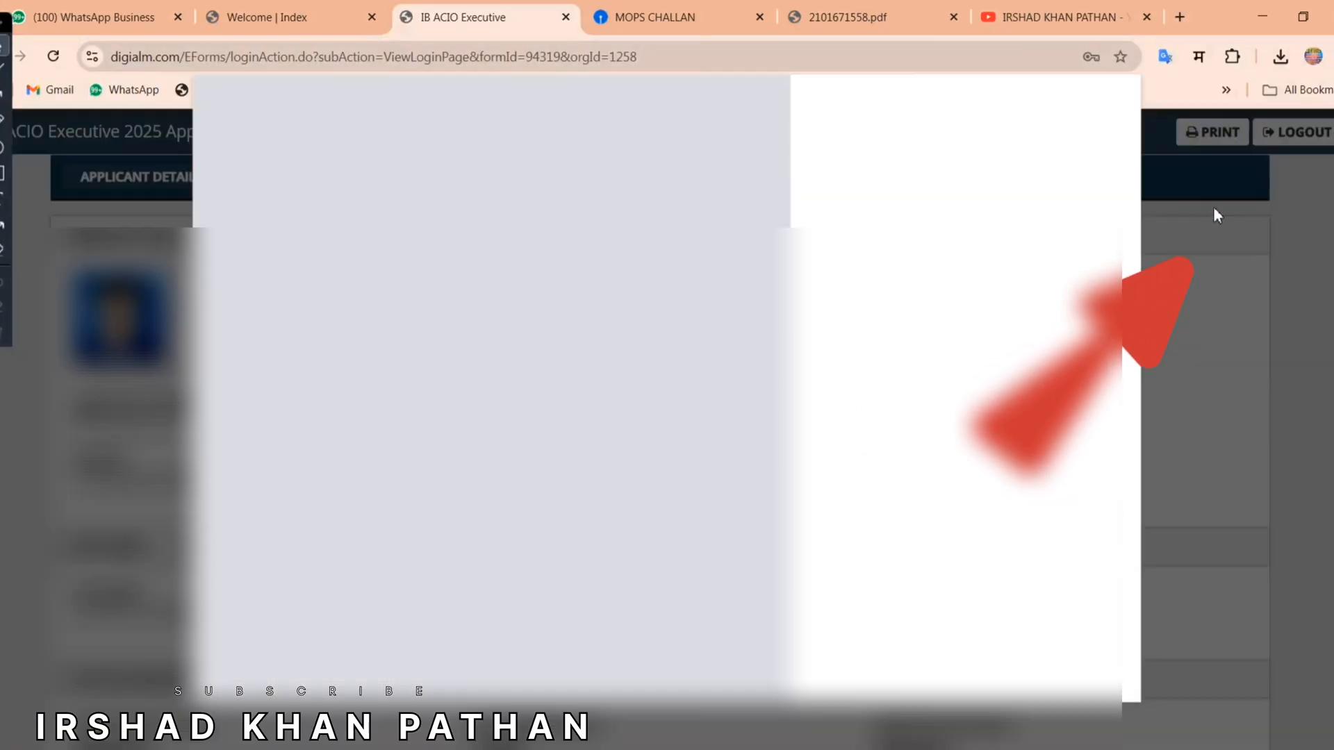